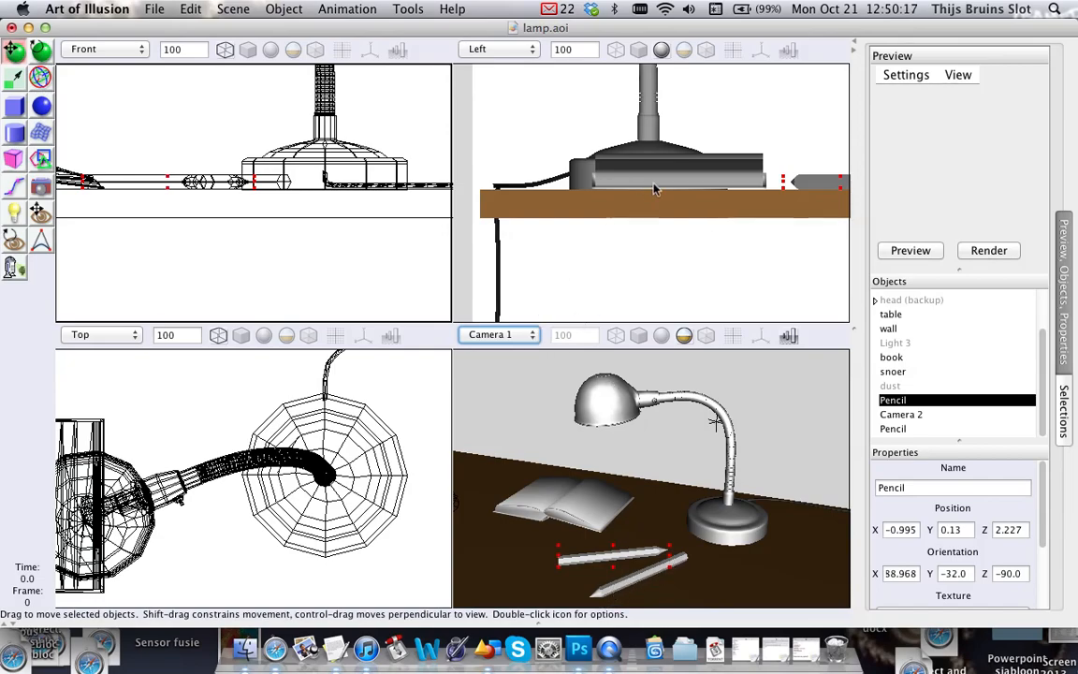
Examine the two pencils on the table up close, from the back end to the sharpened tip.
right_drag(729, 181, 592, 196)
mouse_move(798, 219)
middle_down()
mouse_move(728, 253)
mouse_move(652, 233)
mouse_move(751, 172)
middle_up()
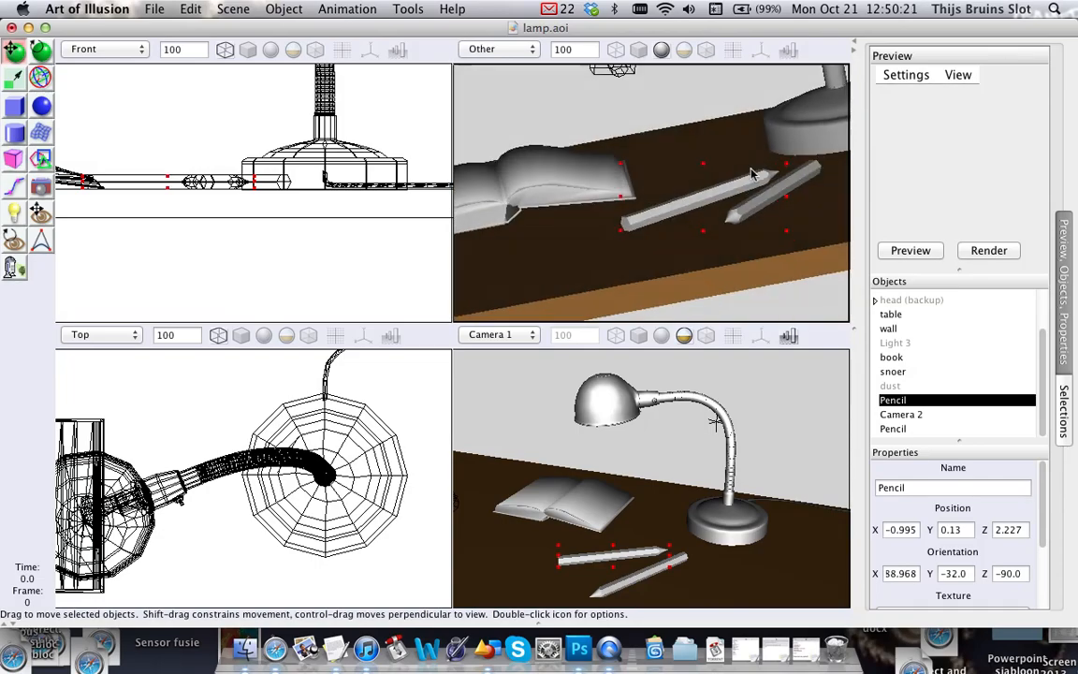
scroll(740, 197, up, 5)
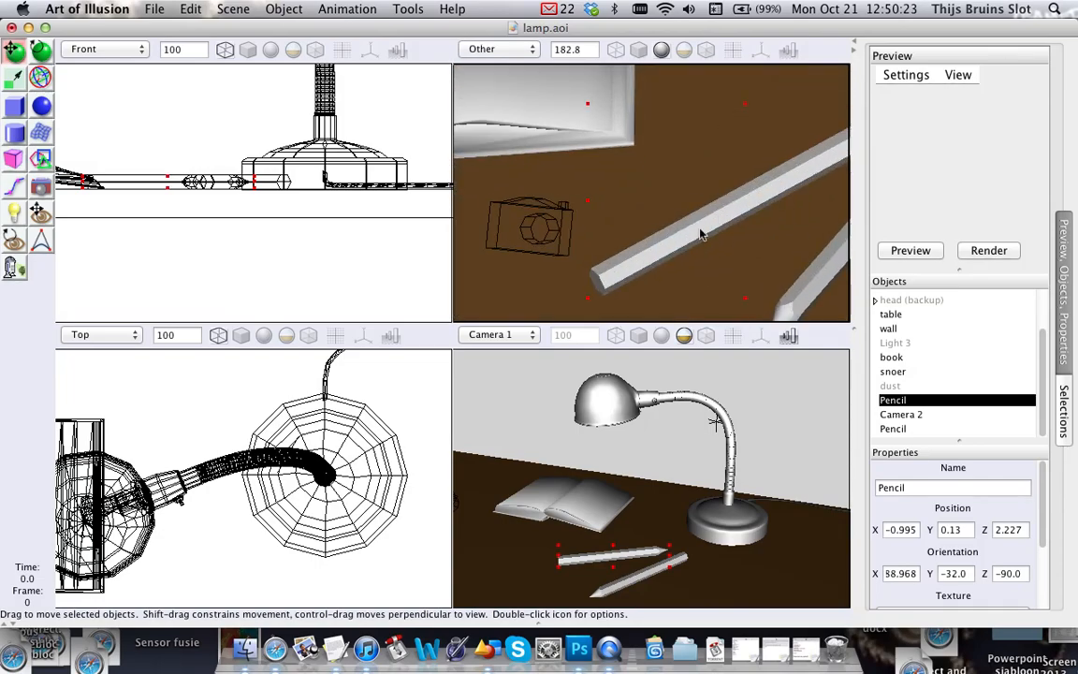
mouse_move(799, 168)
right_down()
mouse_move(703, 187)
mouse_move(754, 176)
right_up()
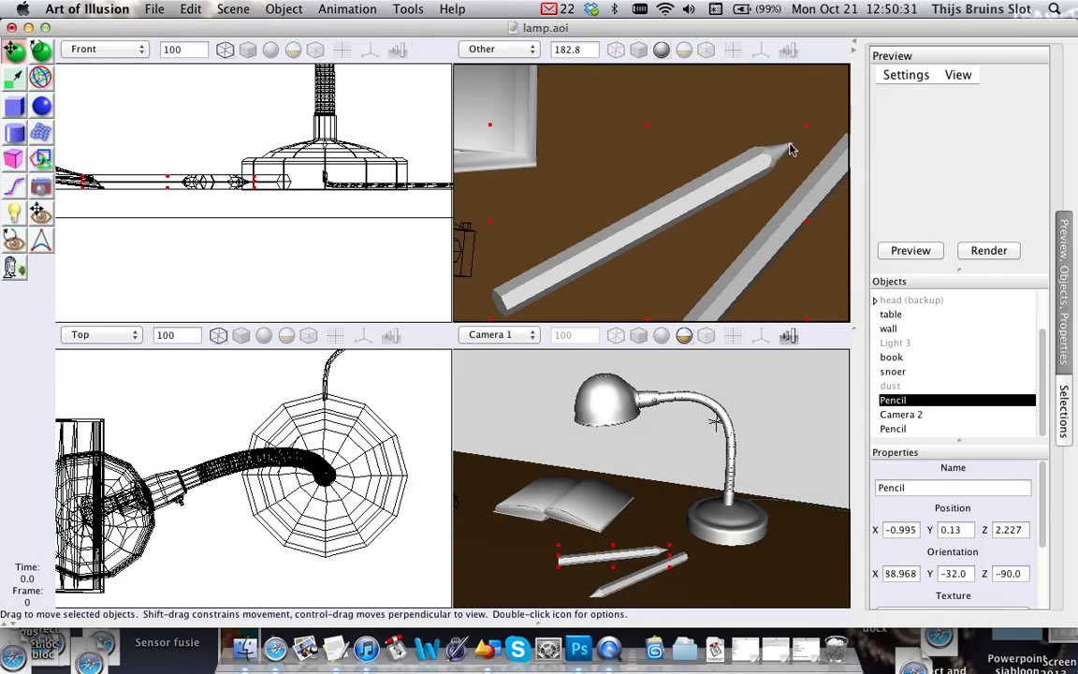
scroll(485, 298, down, 3)
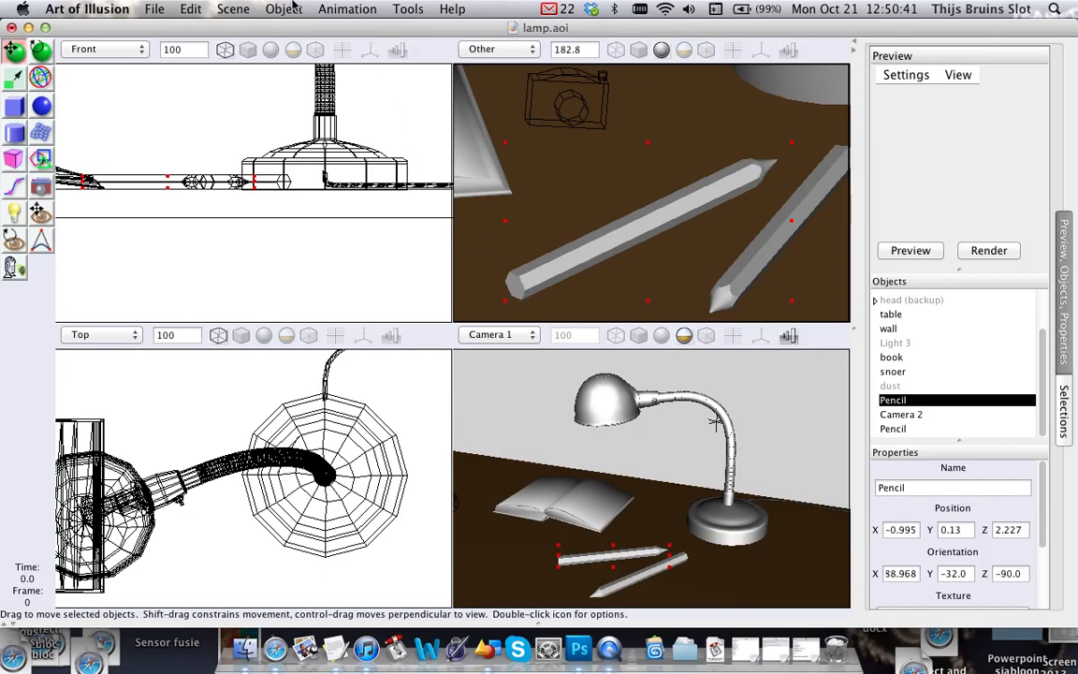
In the Pencil paint texture, replace the Hue Parameter with a number value of 0.0 feeding the HSV module's hue.
click(233, 8)
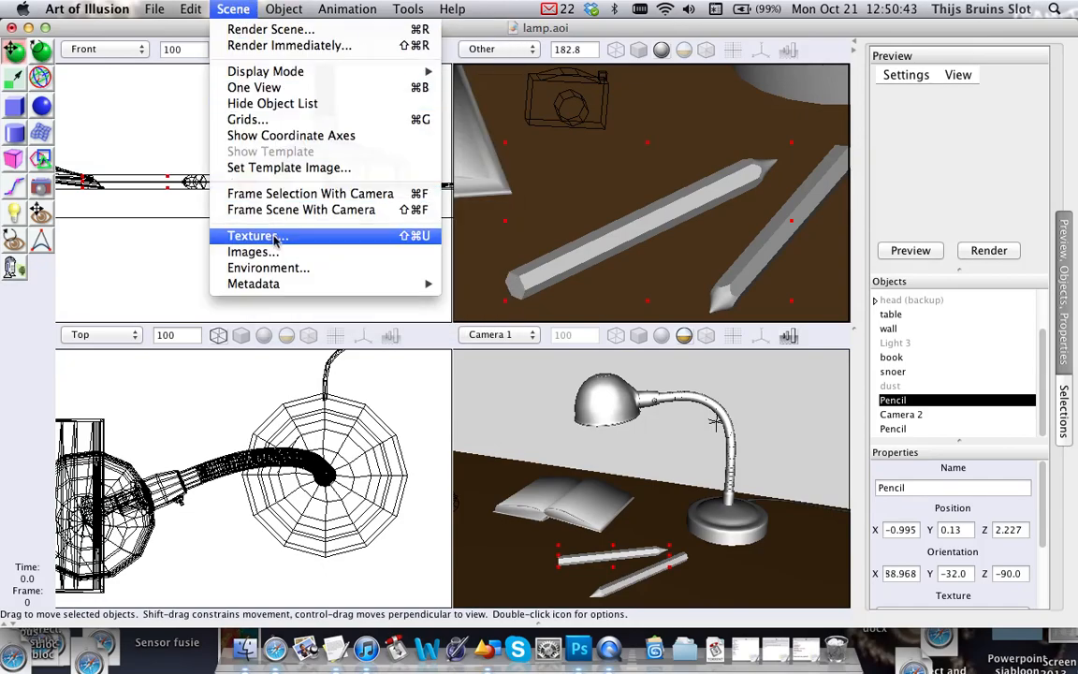
click(278, 236)
scroll(355, 332, down, 3)
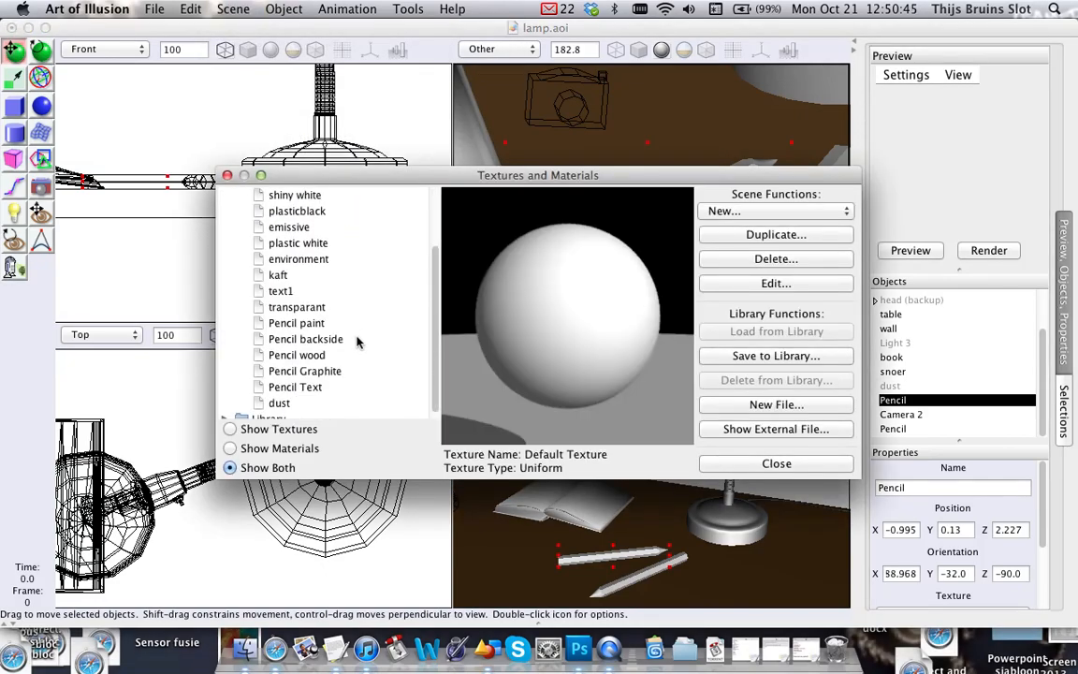
double_click(297, 324)
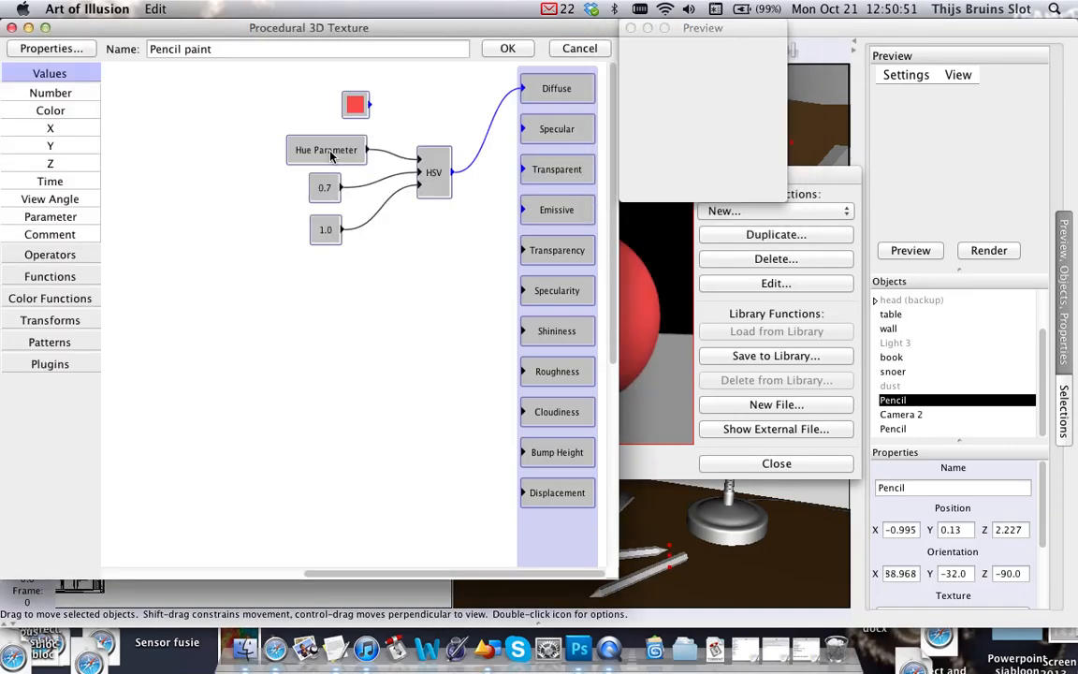
click(329, 152)
key(BackSpace)
drag(46, 93, 420, 159)
click(434, 300)
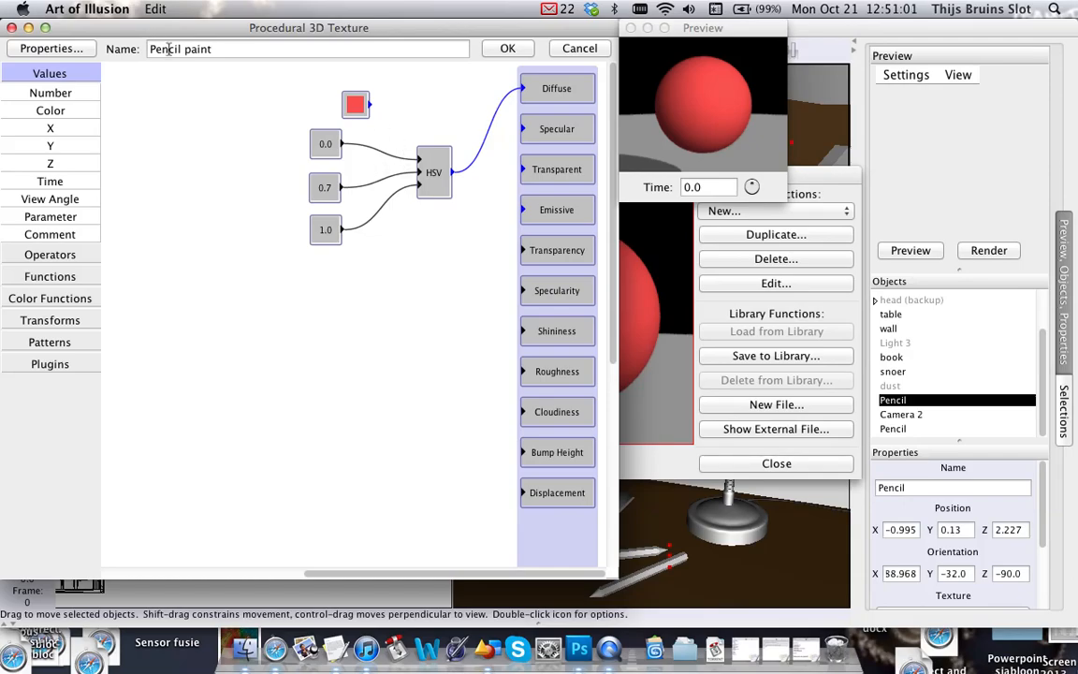
Reposition the unconnected red color module and the HSV module in Pencil paint, and accept the texture edits.
drag(367, 109, 344, 97)
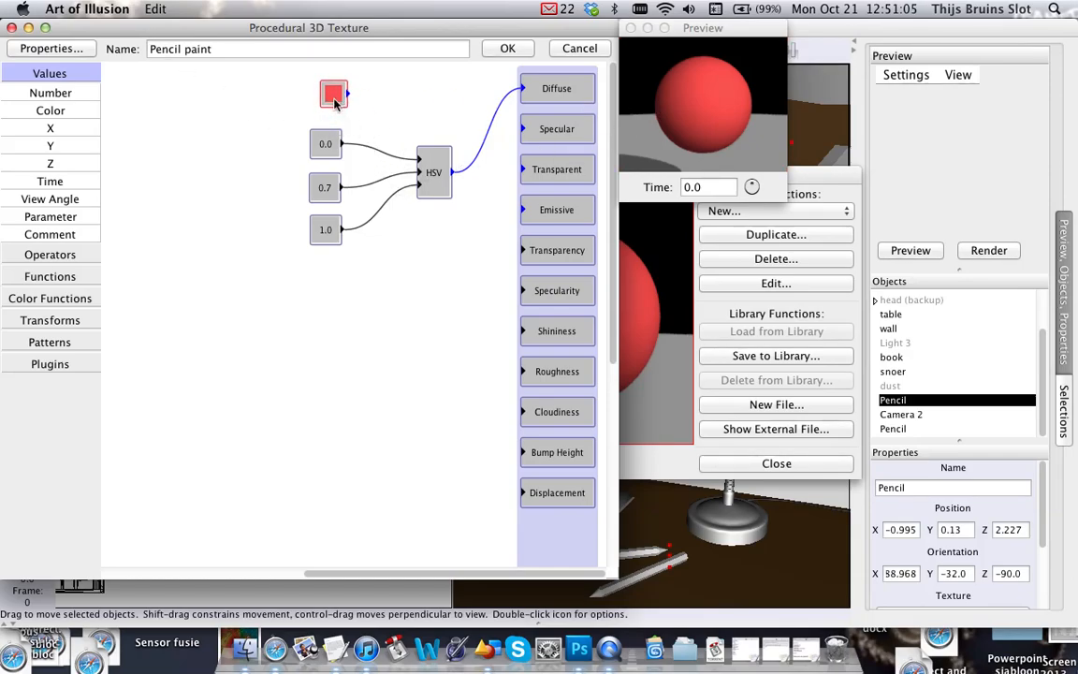
double_click(335, 94)
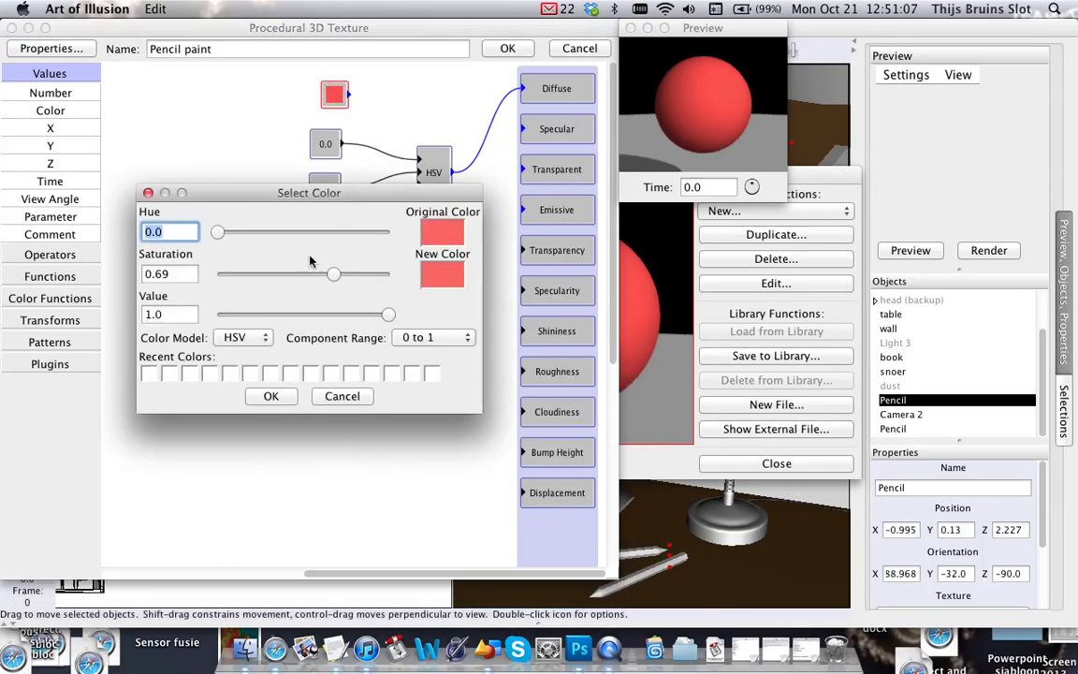
click(348, 399)
drag(436, 172, 435, 187)
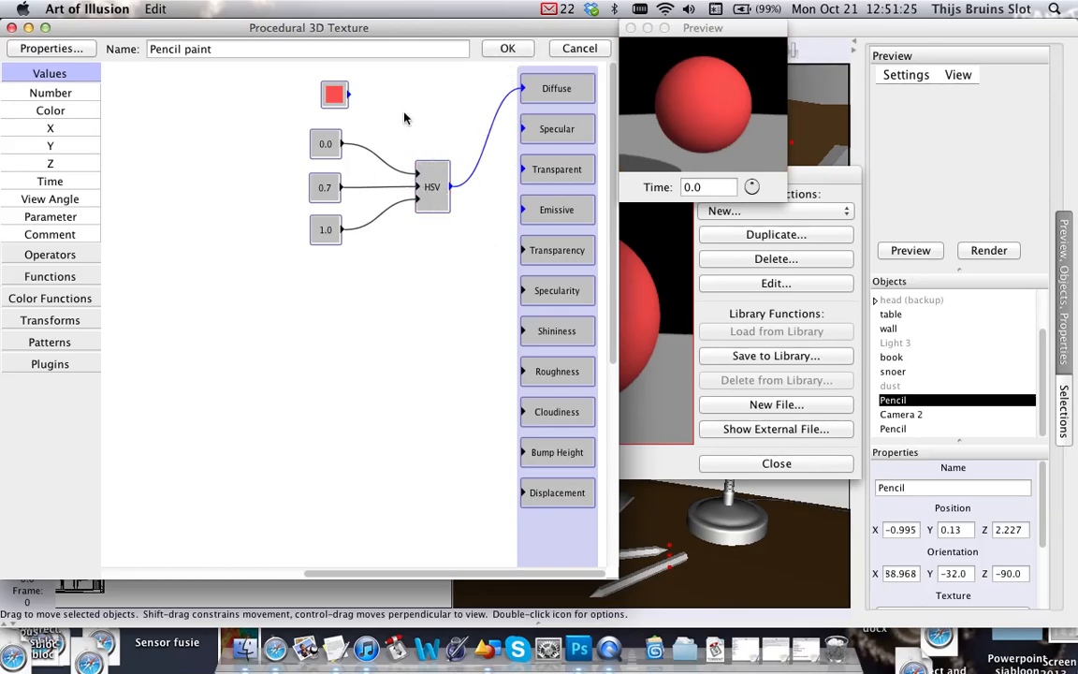
click(507, 48)
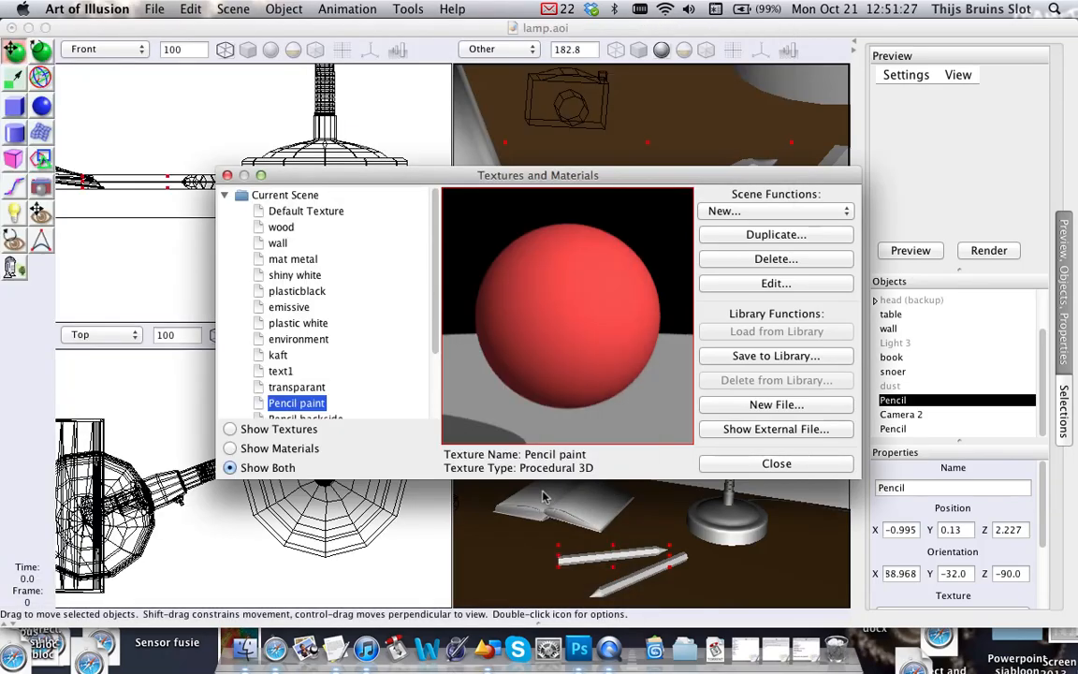
Open the Pencil backside texture for editing and enlarge its preview window.
scroll(340, 348, down, 3)
click(330, 333)
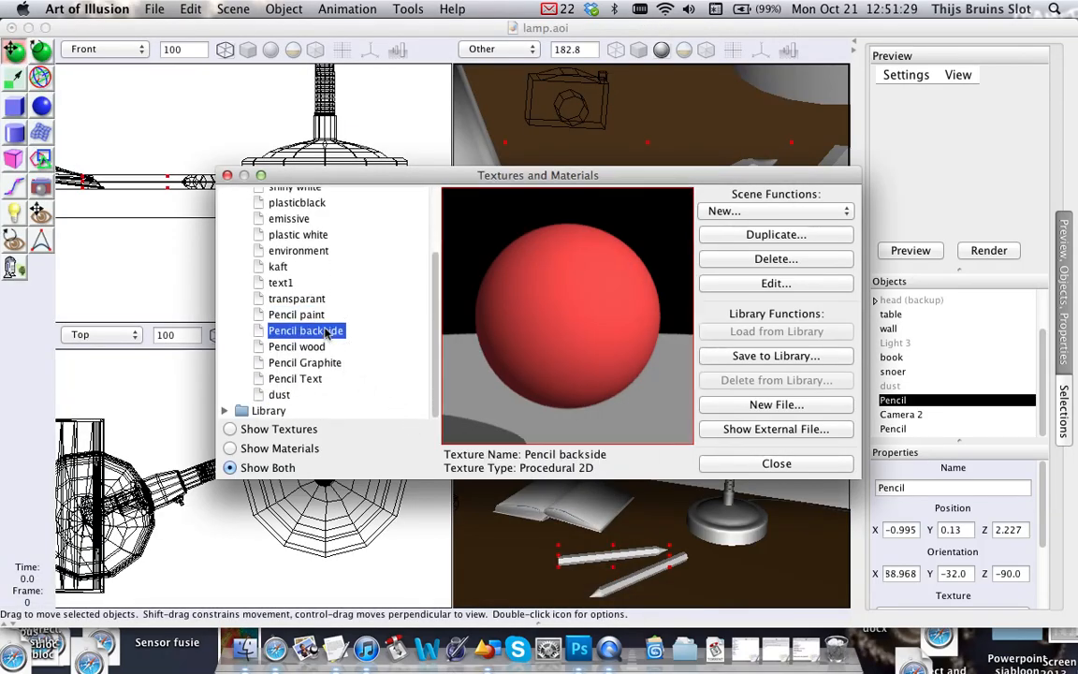
double_click(328, 335)
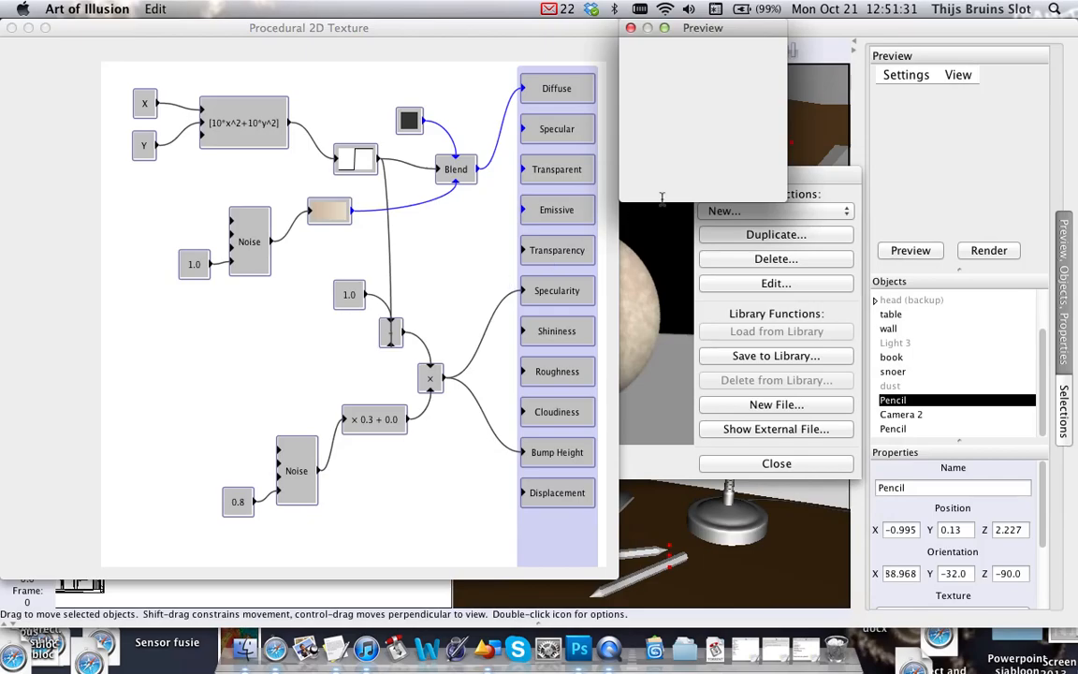
drag(786, 200, 1013, 347)
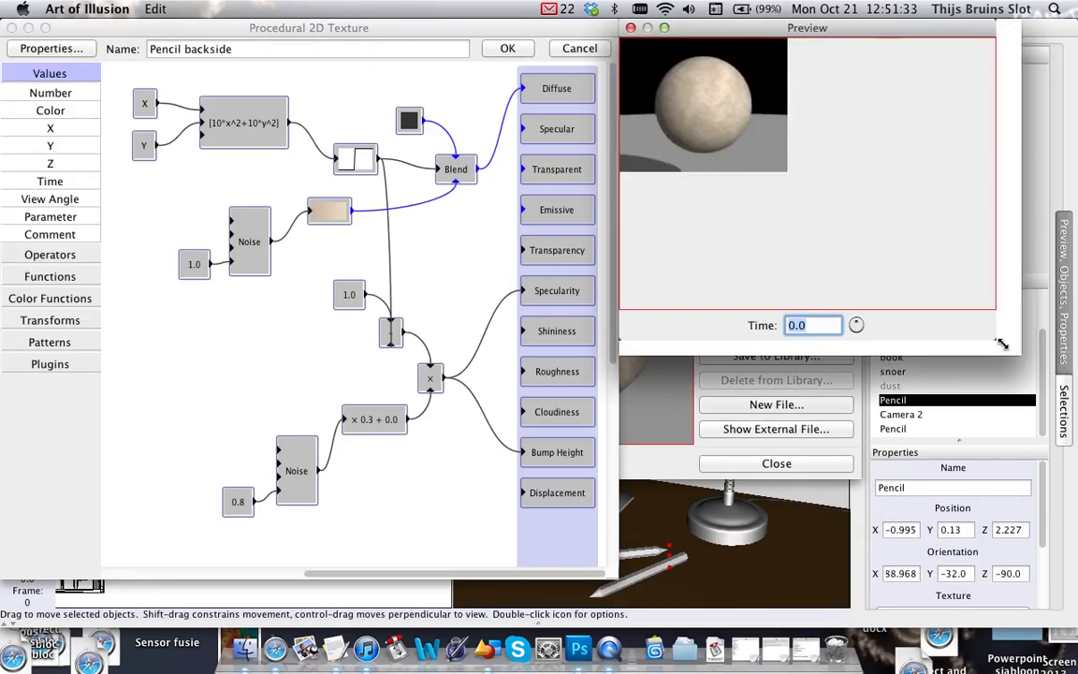
drag(832, 173, 774, 180)
Preview the Pencil backside texture on a Cube shape, and leave the texture editor without saving.
double_click(766, 154)
click(854, 175)
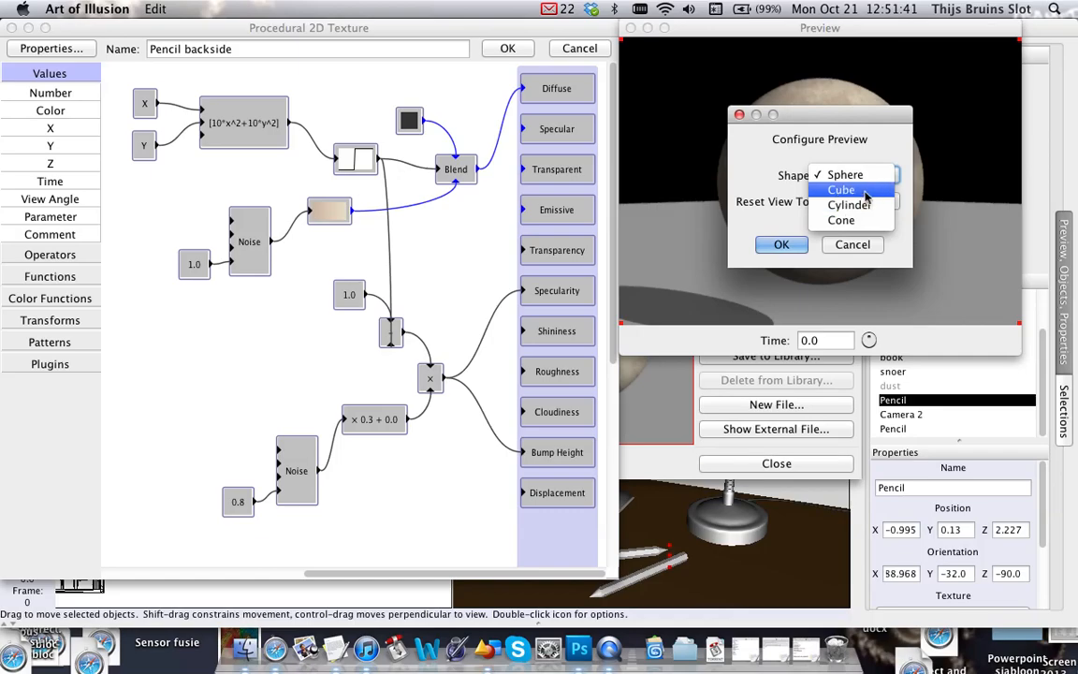
click(865, 192)
click(785, 245)
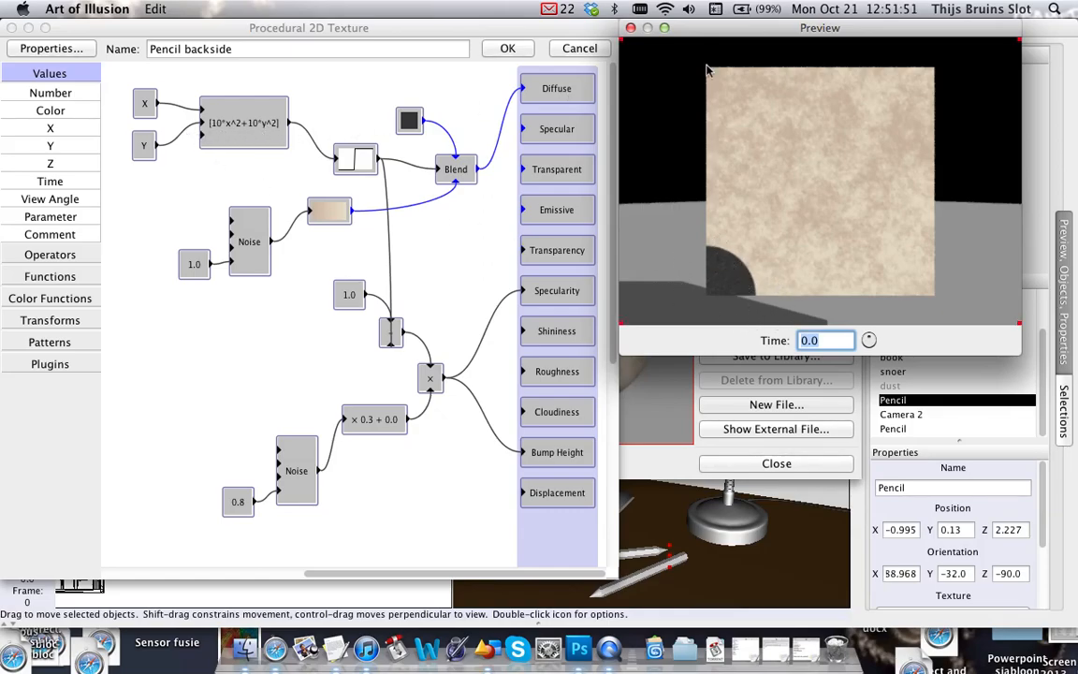
click(577, 48)
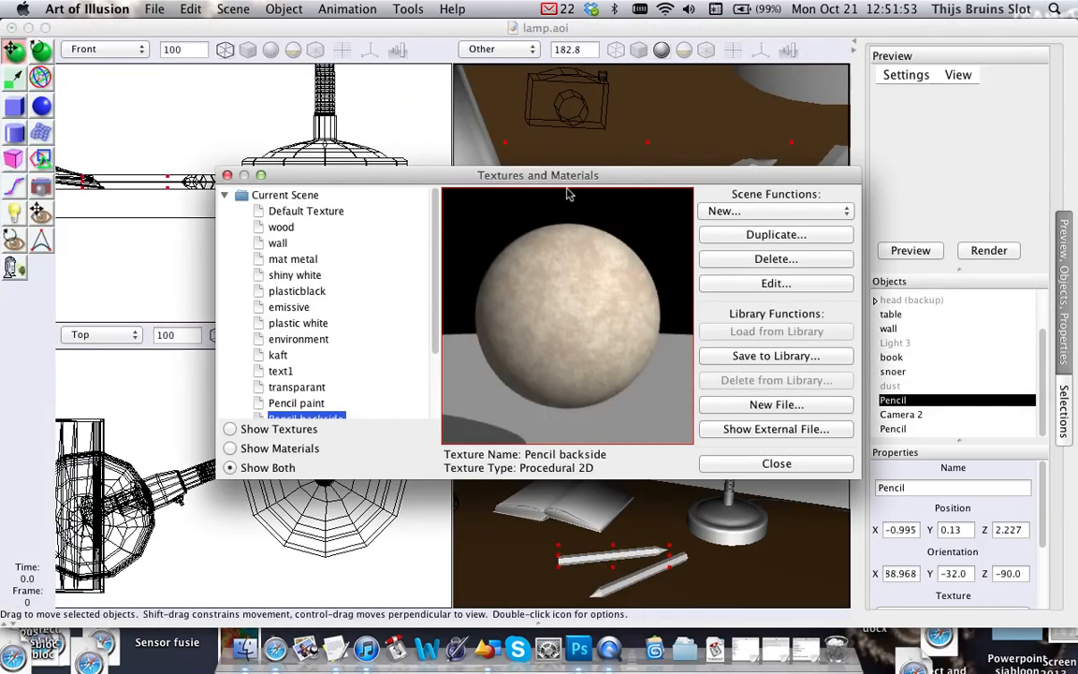
Compare the previews of the Pencil wood, Pencil Graphite and Pencil Text textures.
scroll(395, 320, down, 3)
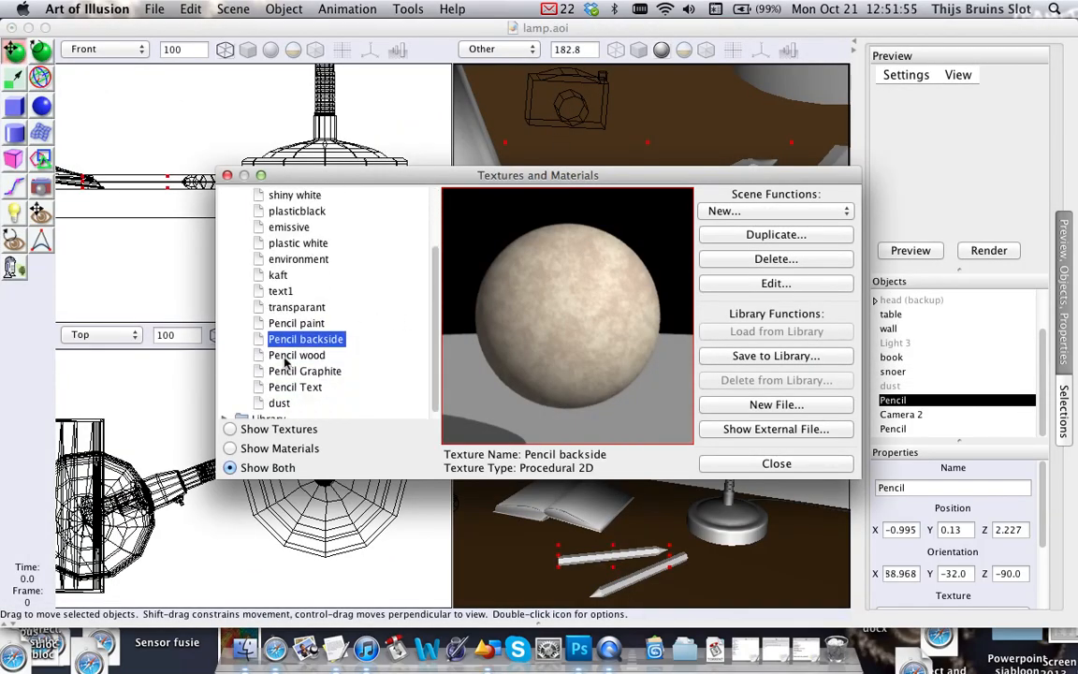
click(286, 356)
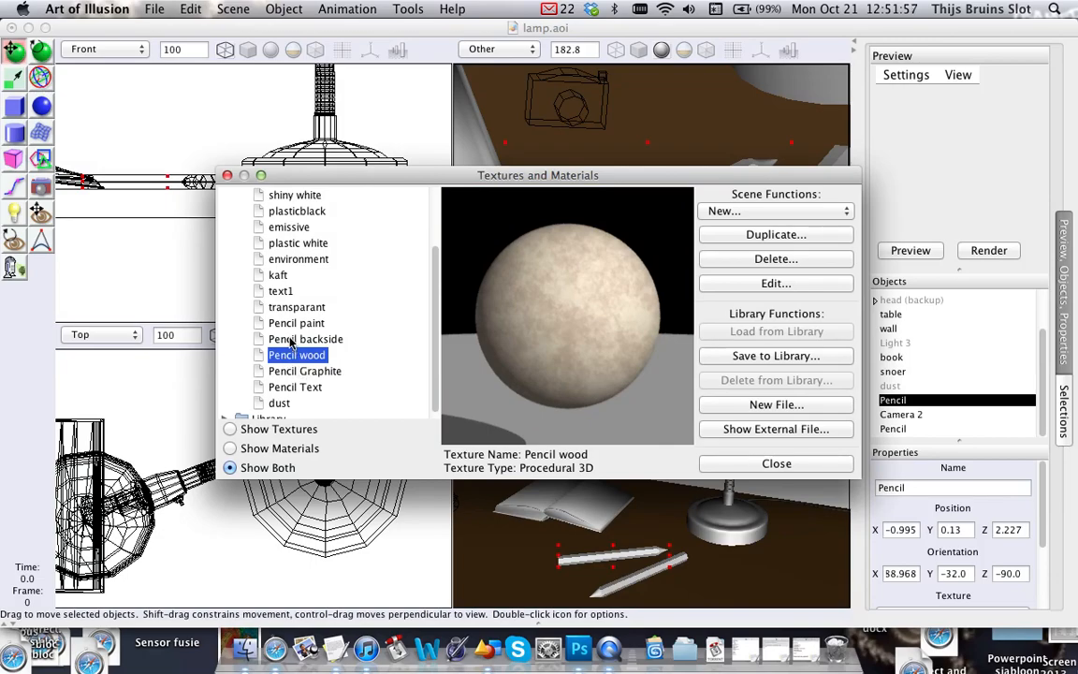
click(310, 372)
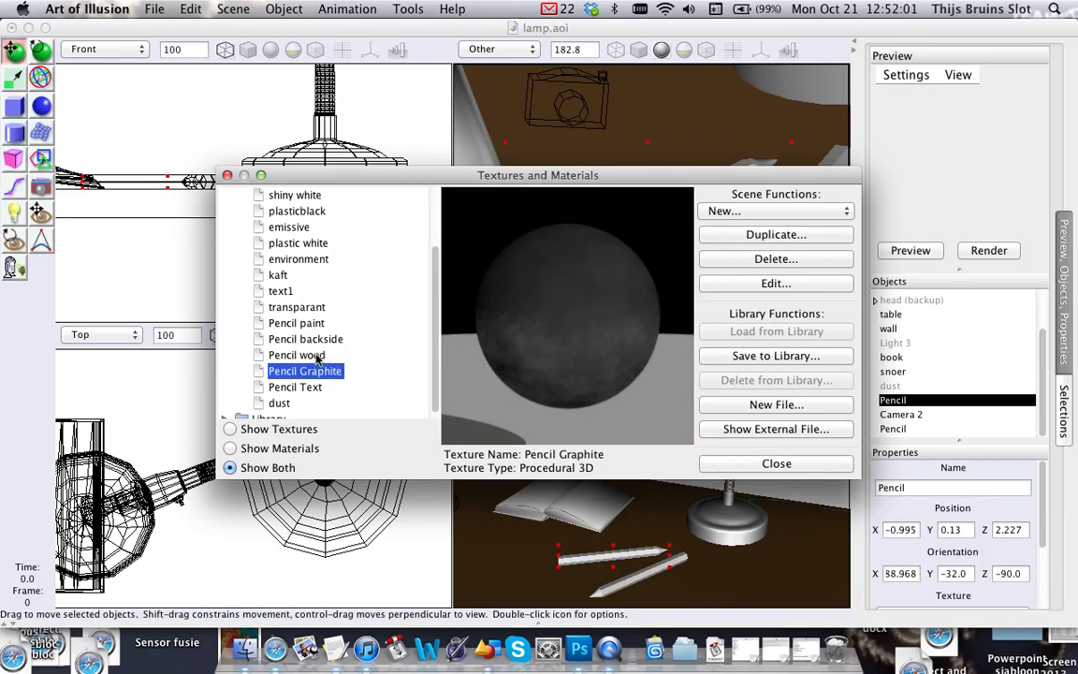
click(314, 356)
scroll(309, 365, down, 1)
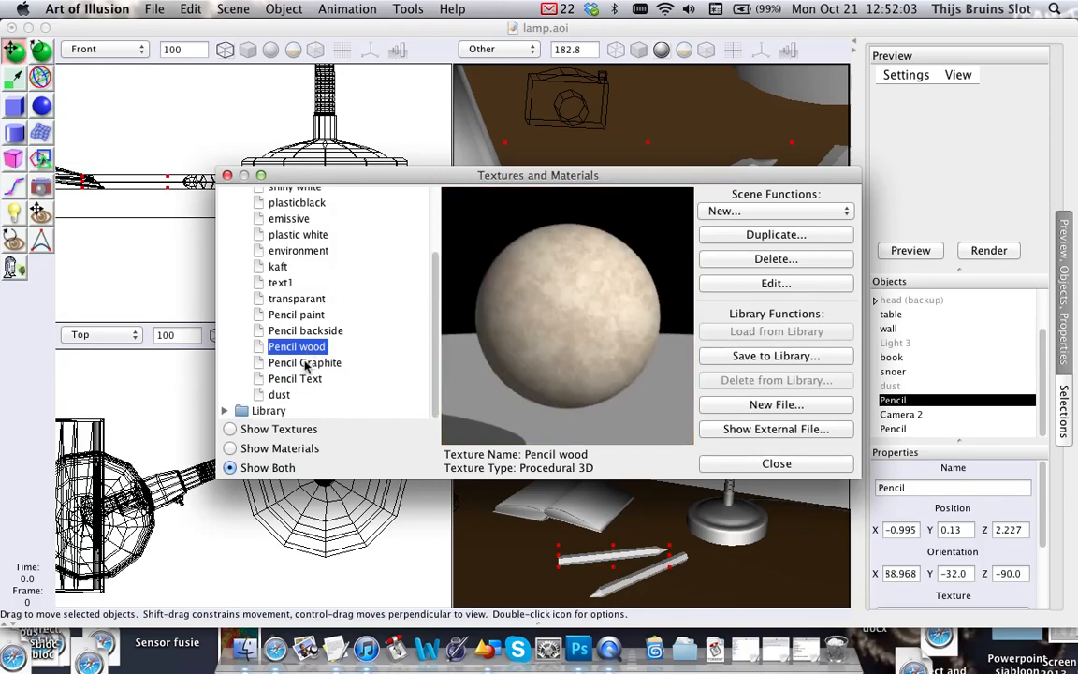
click(303, 380)
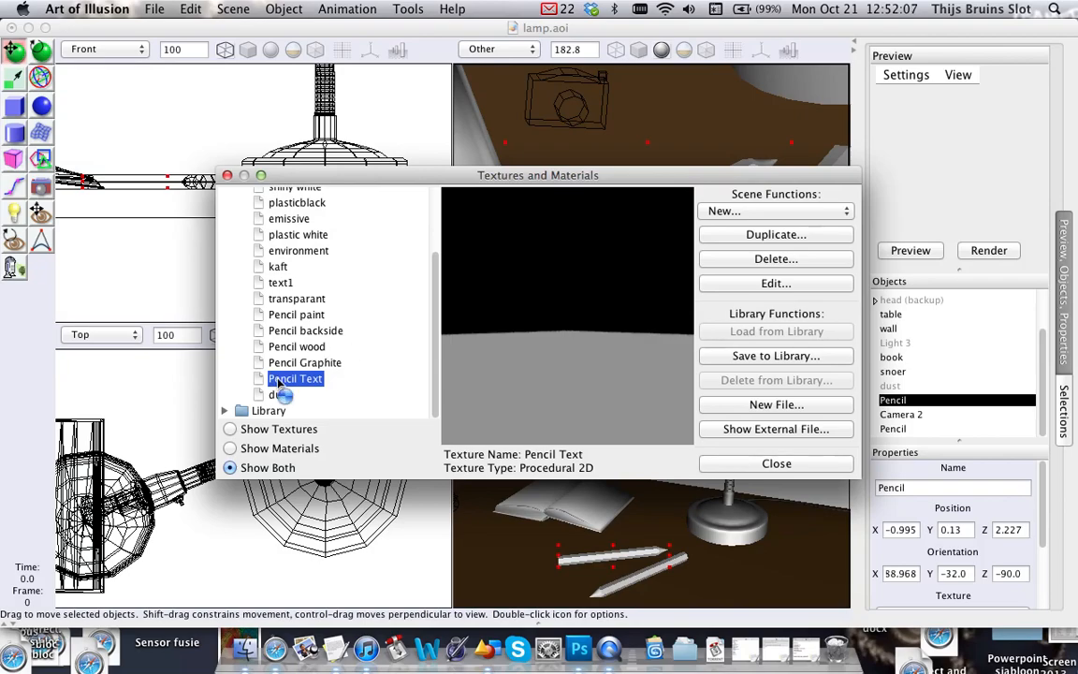
Open the Pencil Text texture and review its image module's assigned picture and size settings.
double_click(277, 380)
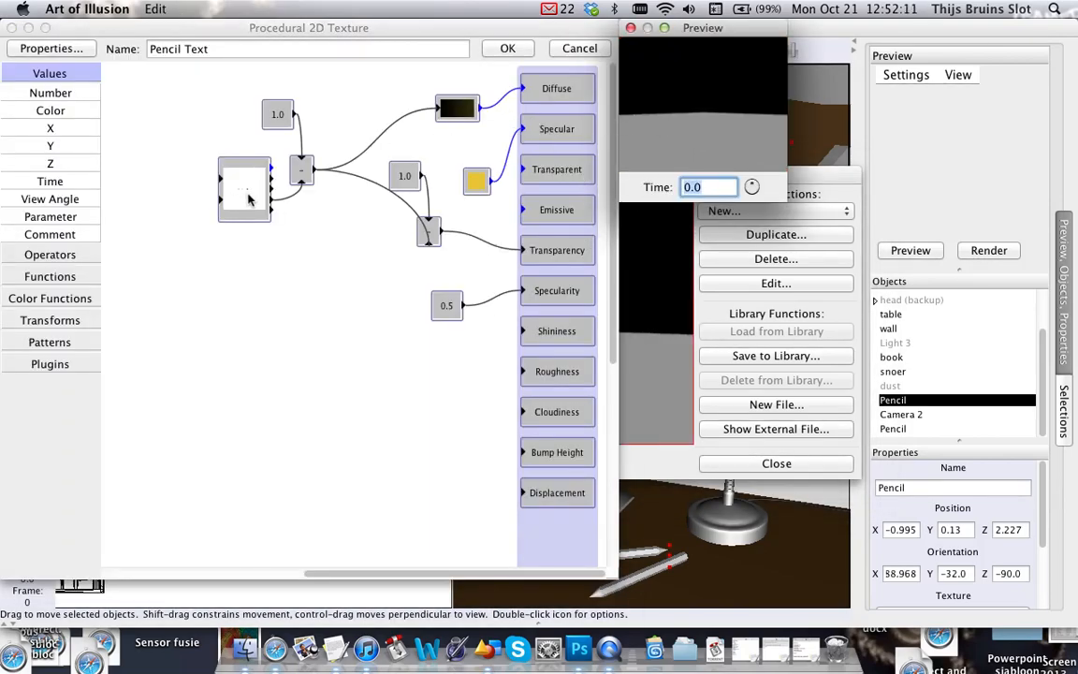
drag(247, 201, 237, 215)
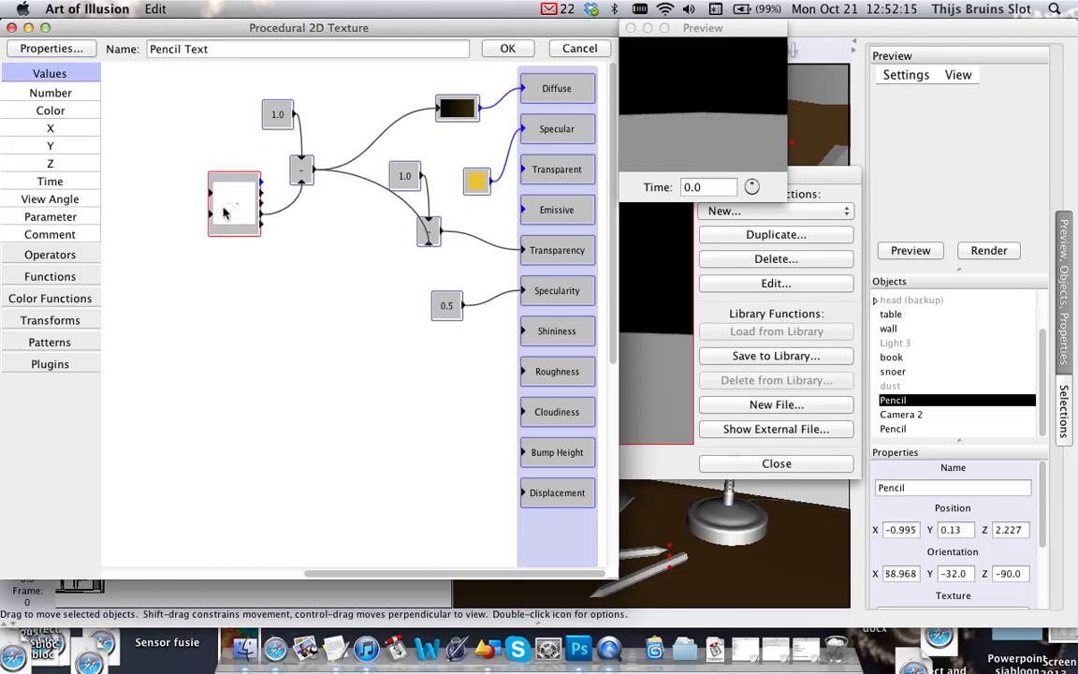
double_click(224, 214)
click(323, 225)
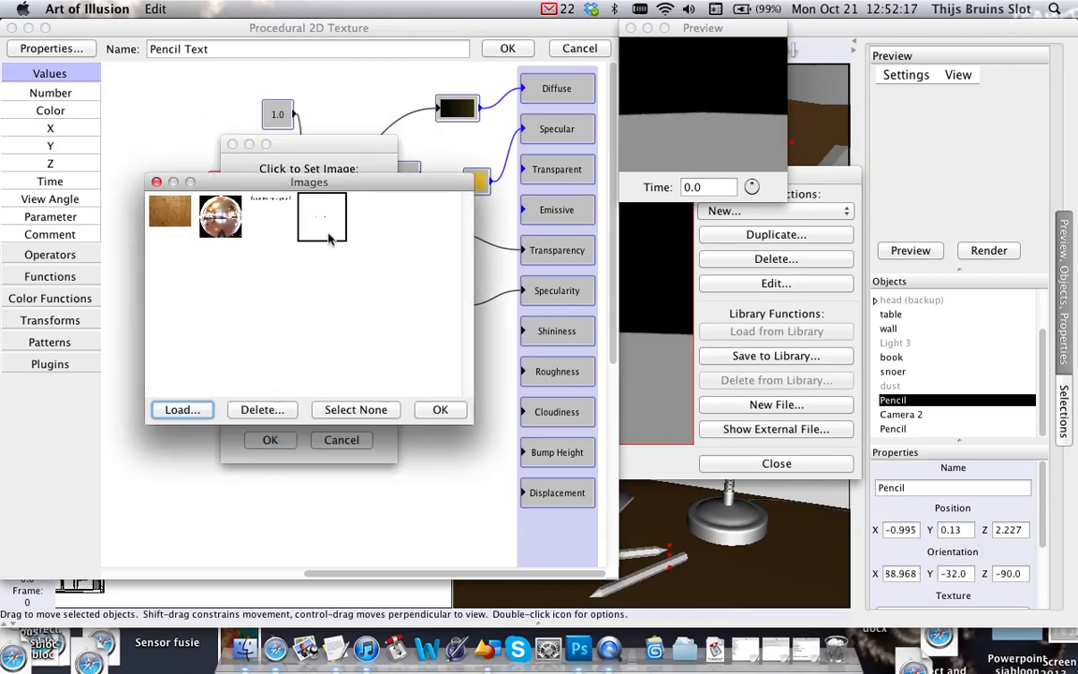
click(439, 410)
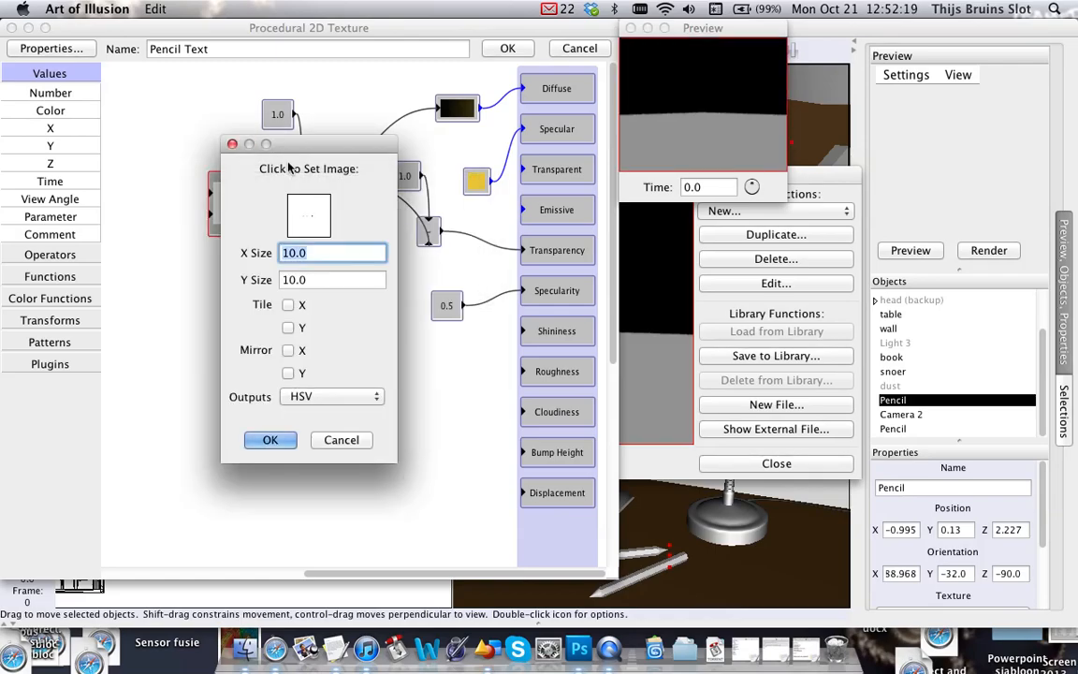
click(270, 440)
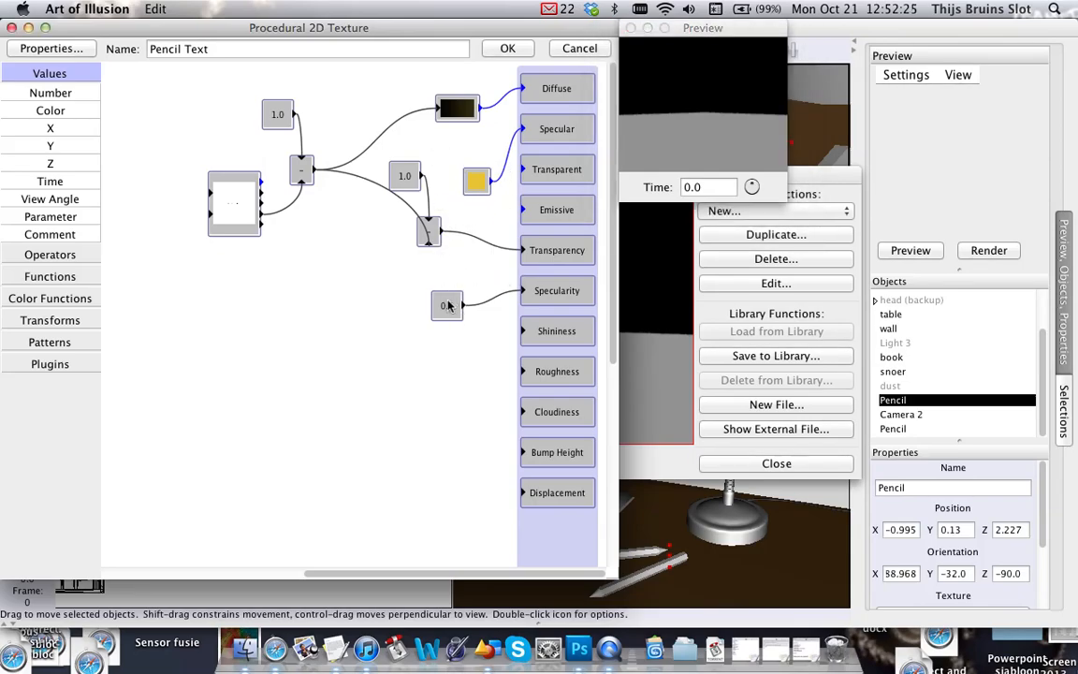
Point out Pencil Text's specularity value and yellow specular color modules by shifting them, and discard the texture changes.
drag(452, 315, 459, 316)
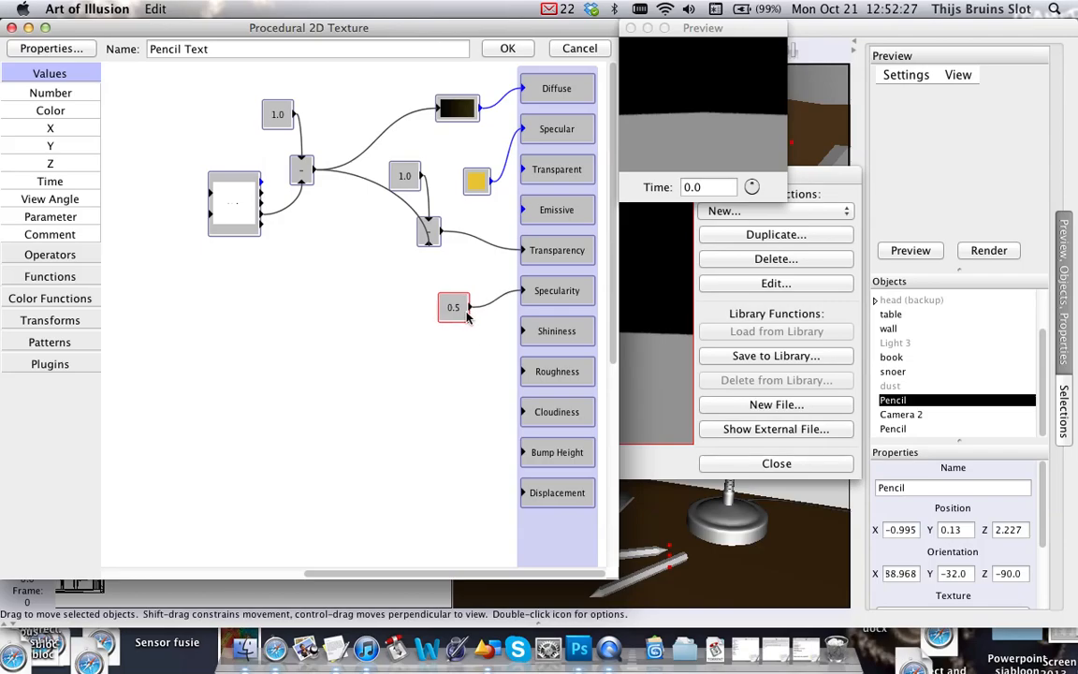
drag(478, 187, 474, 168)
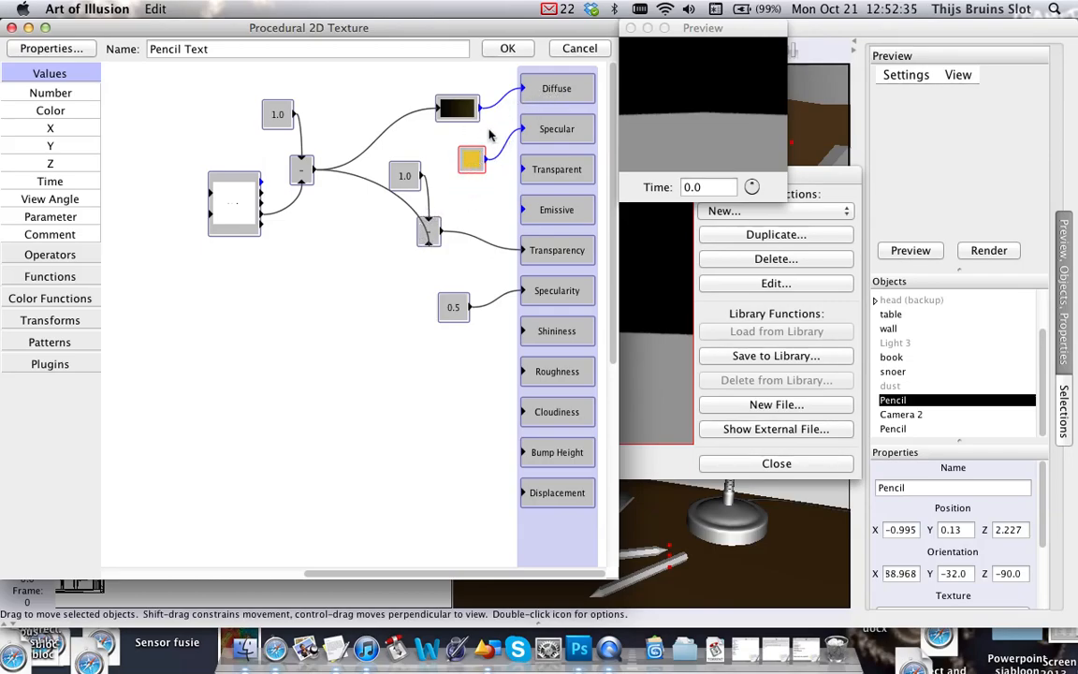
click(576, 49)
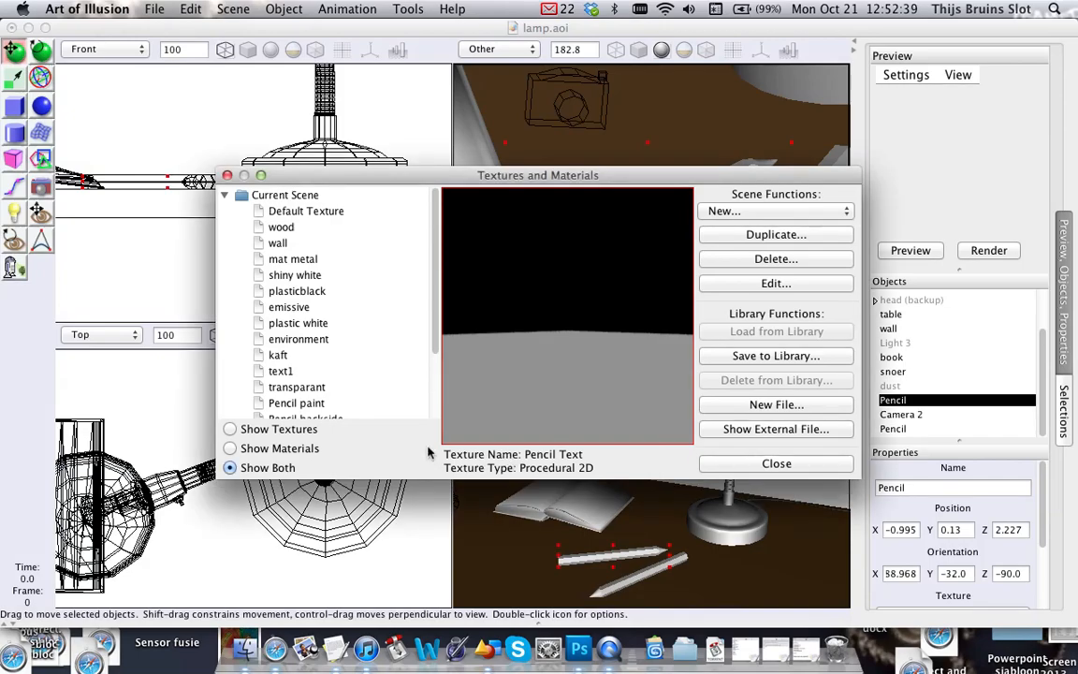
Look over the list of pencil textures and close the Textures and Materials window.
scroll(312, 379, down, 3)
scroll(330, 377, up, 2)
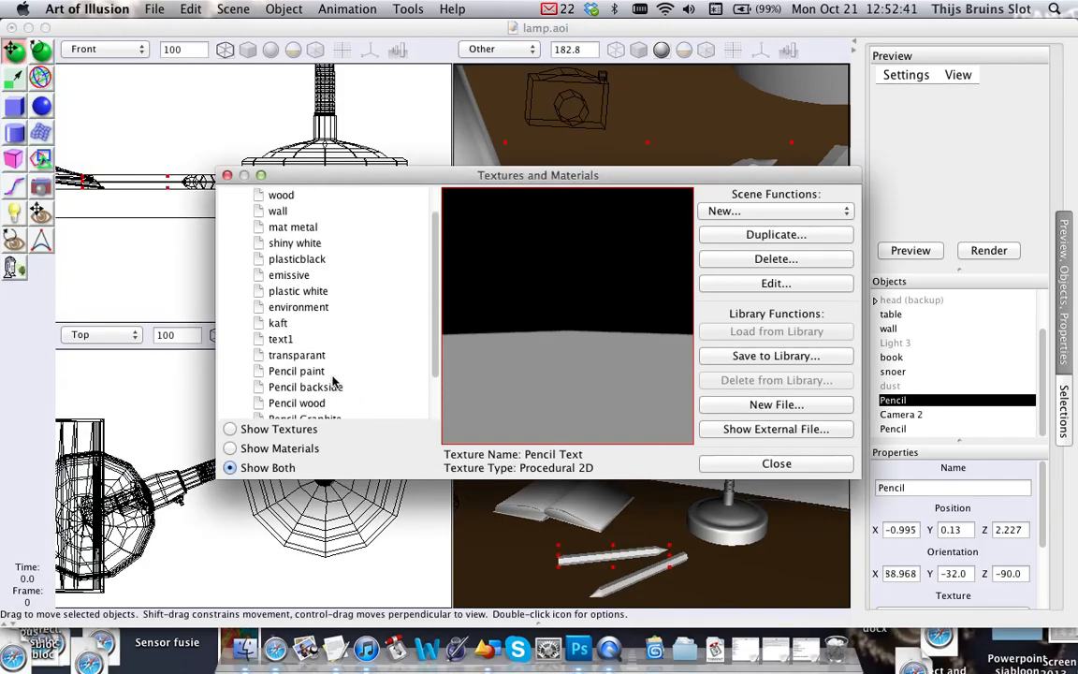
scroll(412, 402, down, 3)
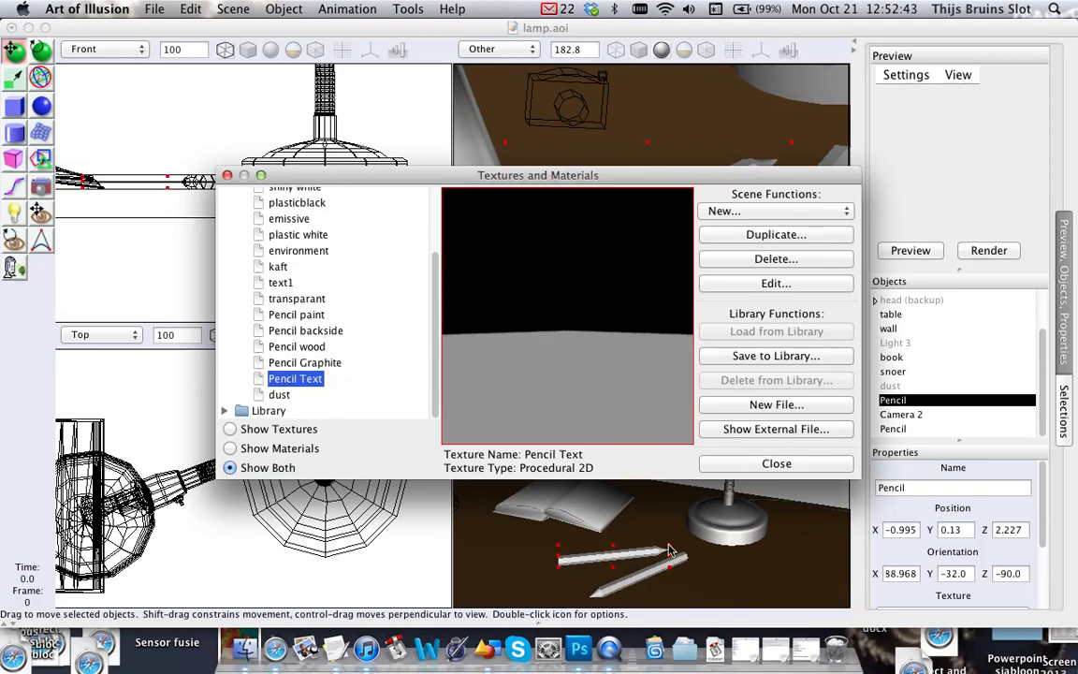
click(228, 175)
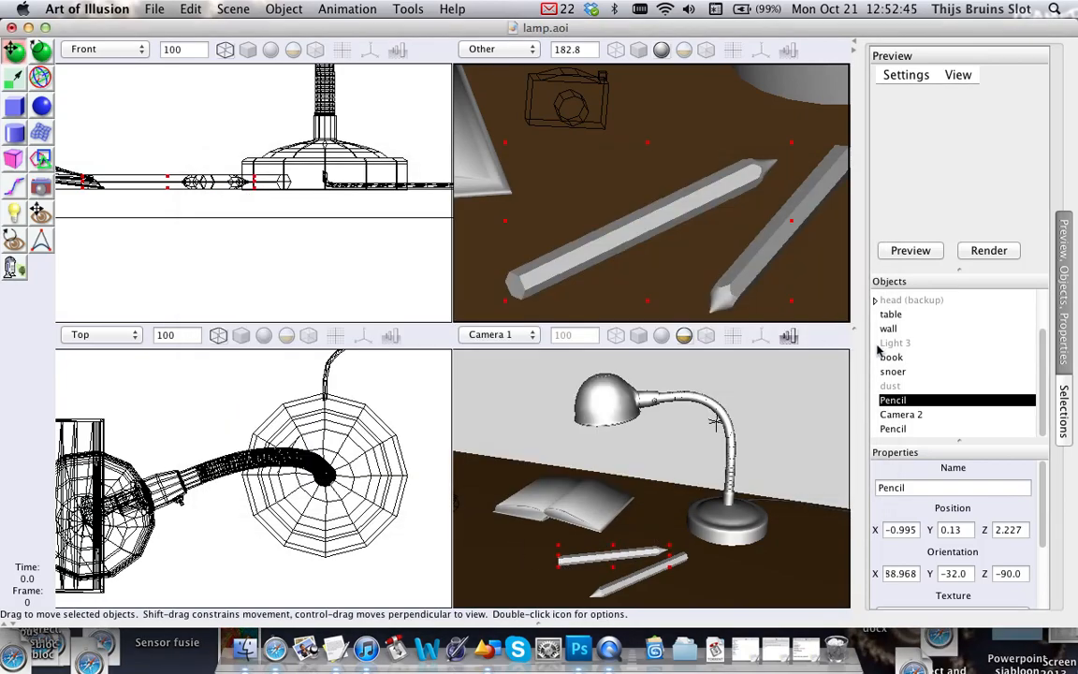
Open the texture and material settings of the first Pencil object and change its texture type to Layered Texture.
click(894, 372)
click(914, 402)
click(283, 9)
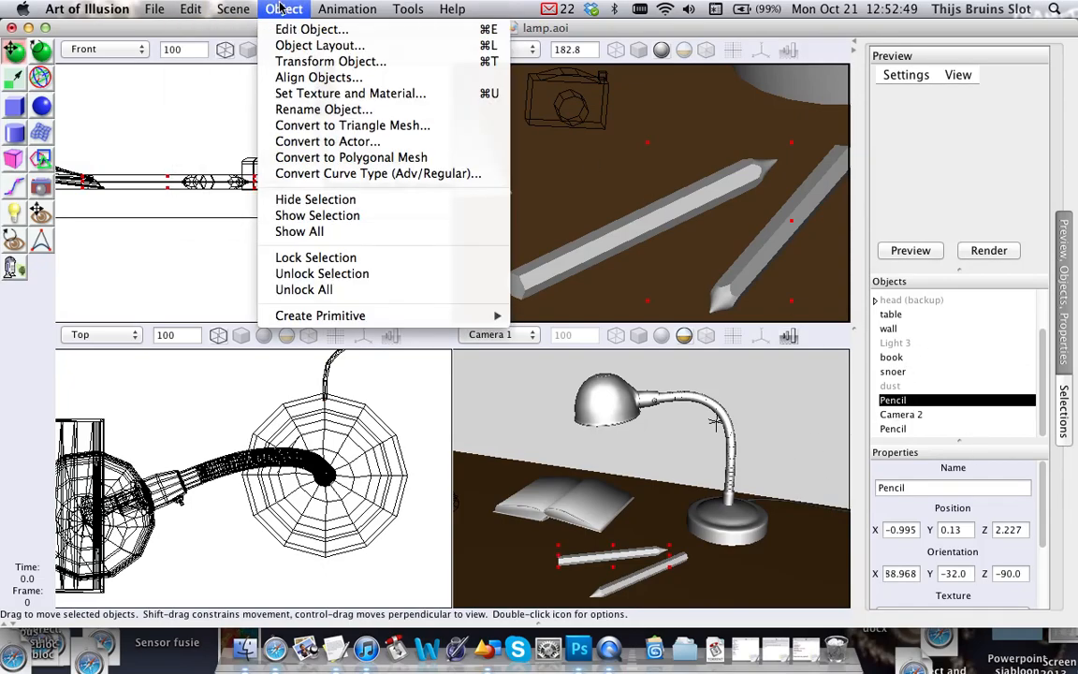
click(375, 93)
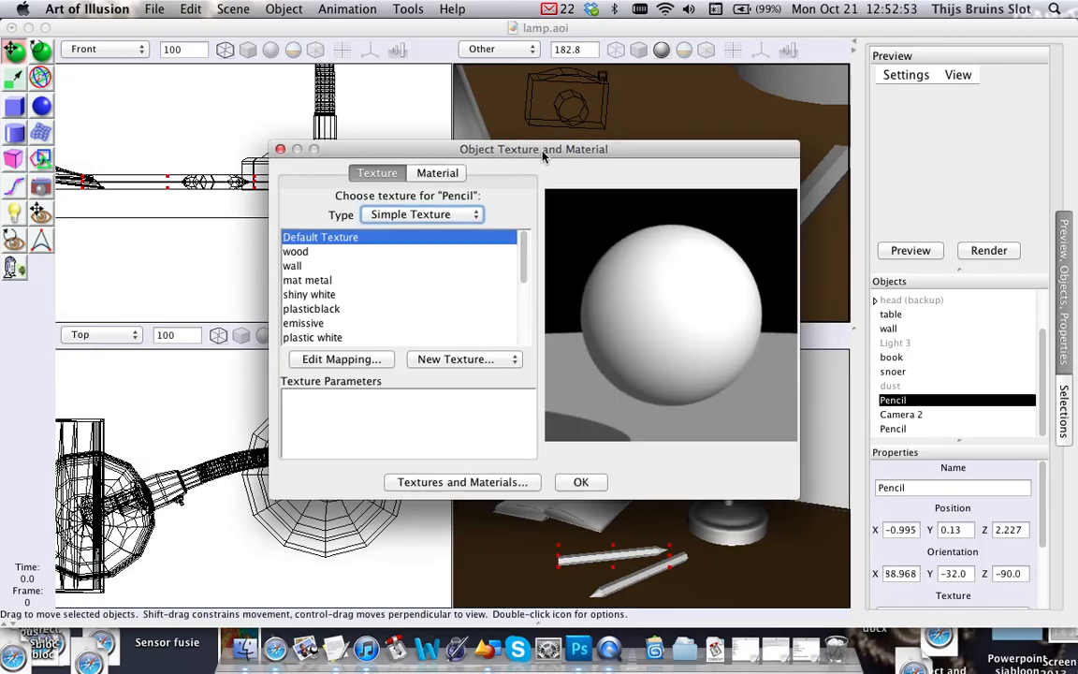
drag(543, 156, 466, 83)
scroll(321, 232, down, 3)
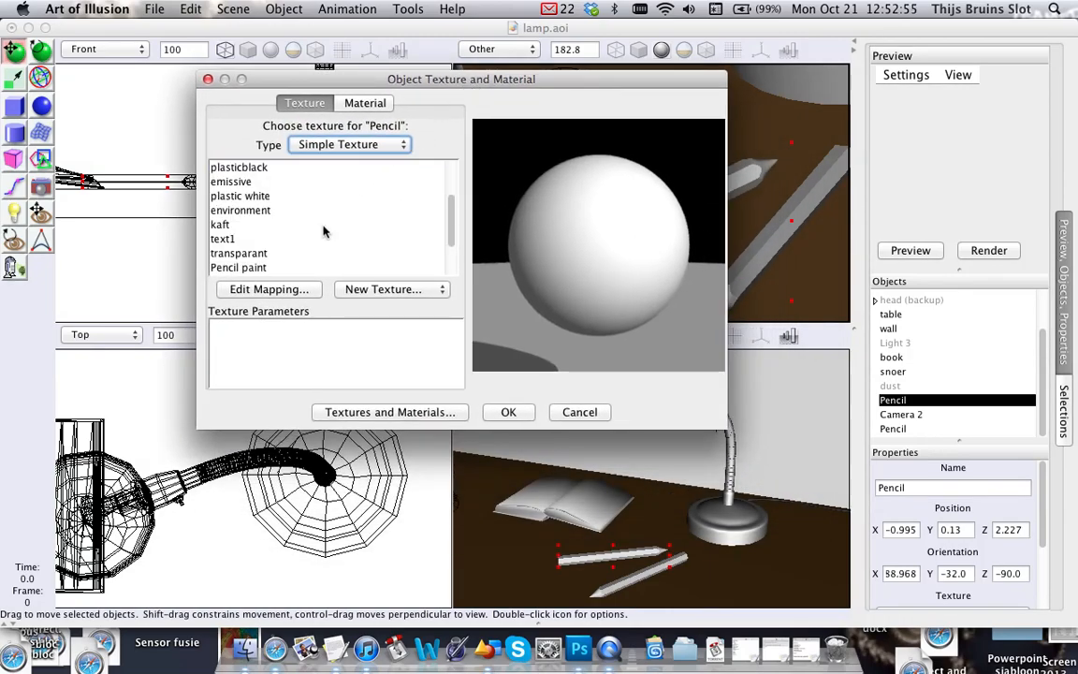
scroll(323, 233, up, 3)
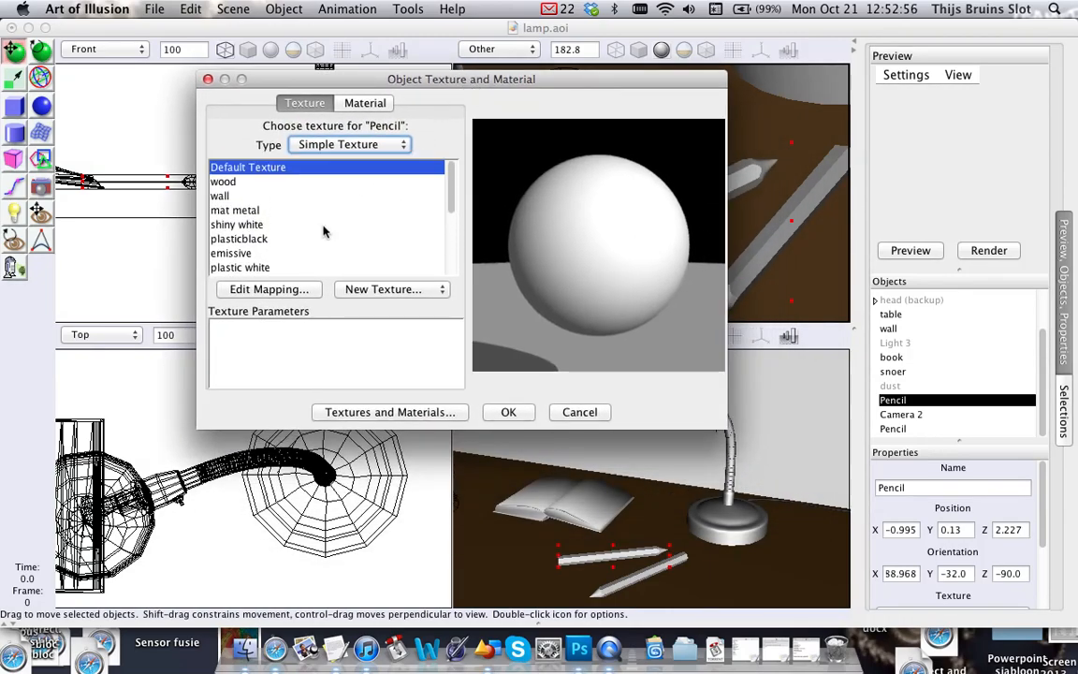
click(403, 147)
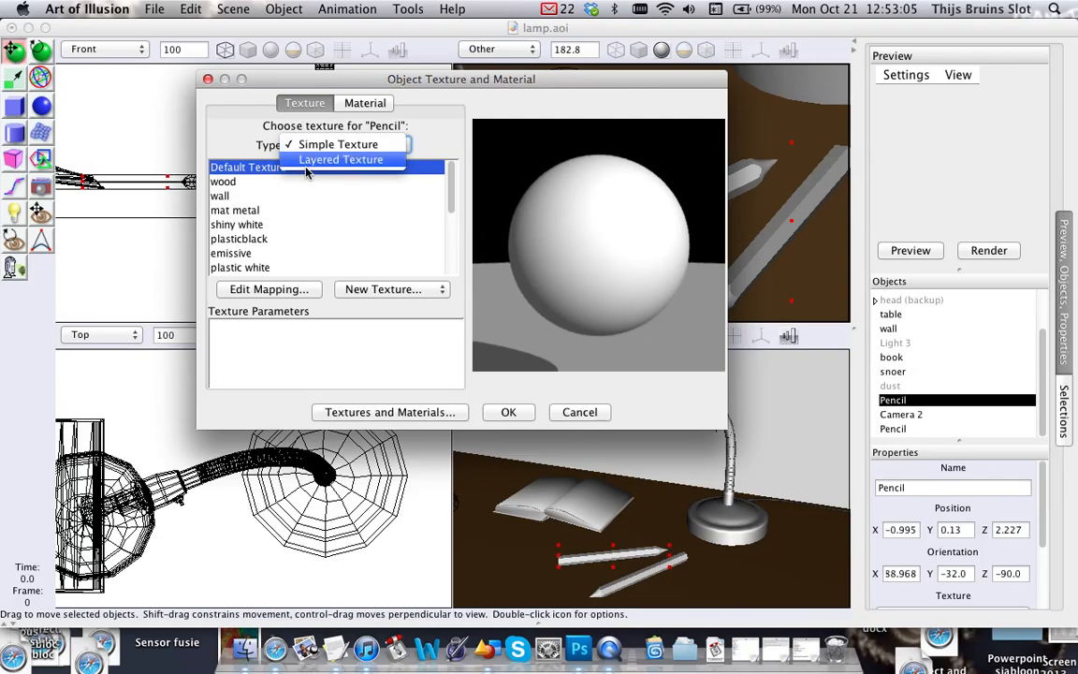
click(367, 165)
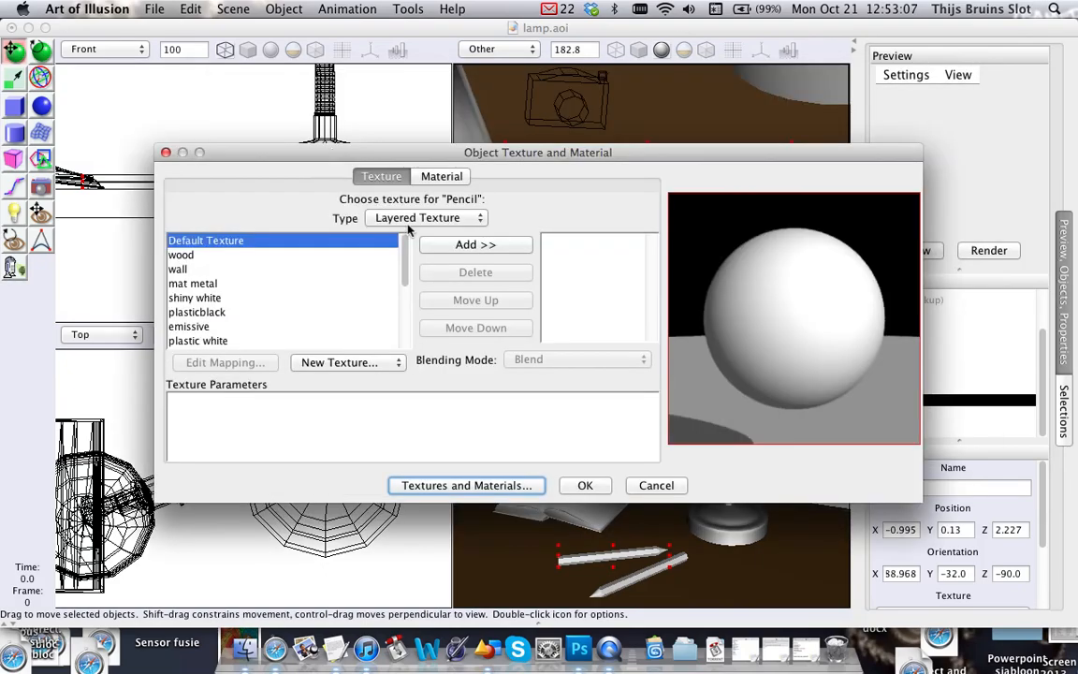
drag(499, 140, 511, 103)
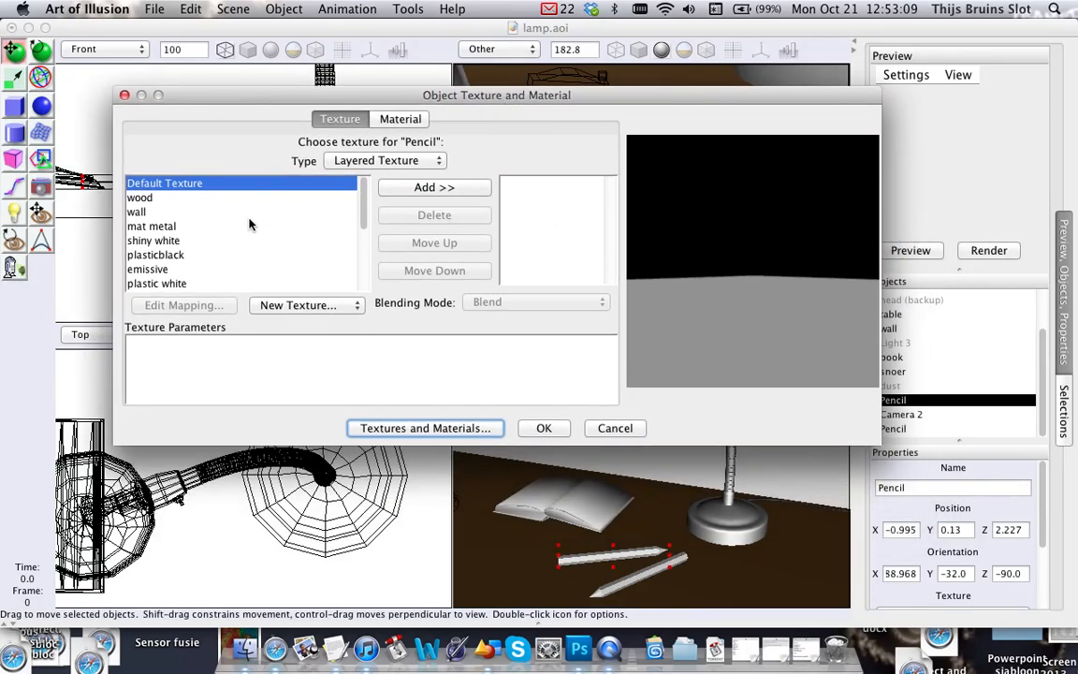
Add Pencil paint, Pencil backside, Pencil wood, Pencil Graphite and Pencil Text, in that order, as layers of the pencil's texture.
scroll(250, 222, down, 5)
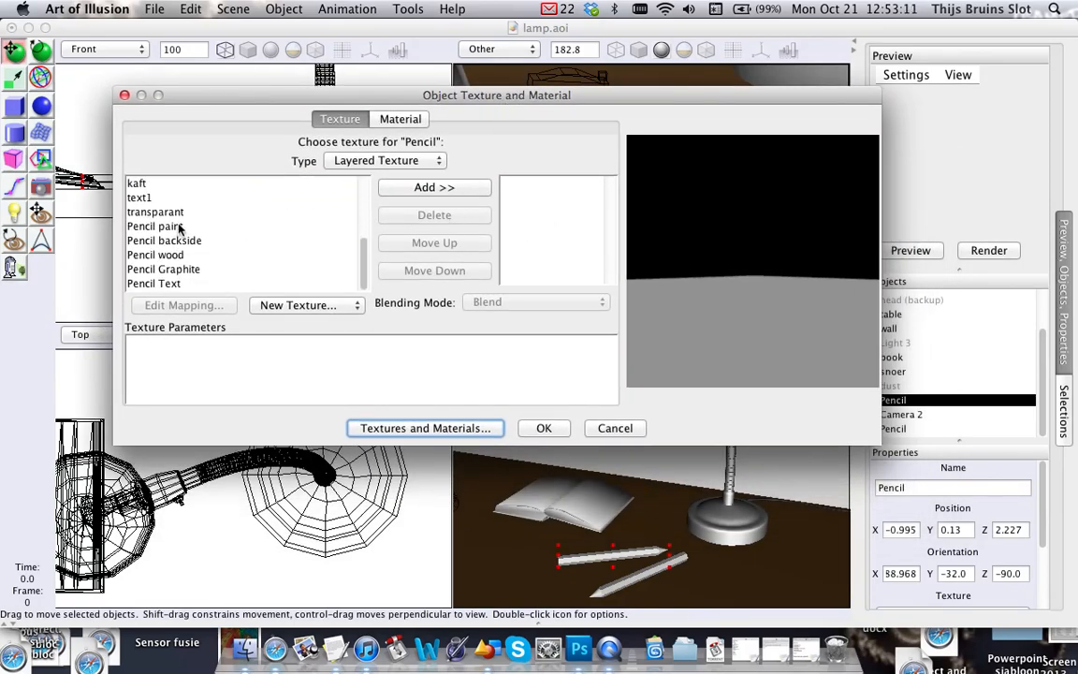
click(180, 226)
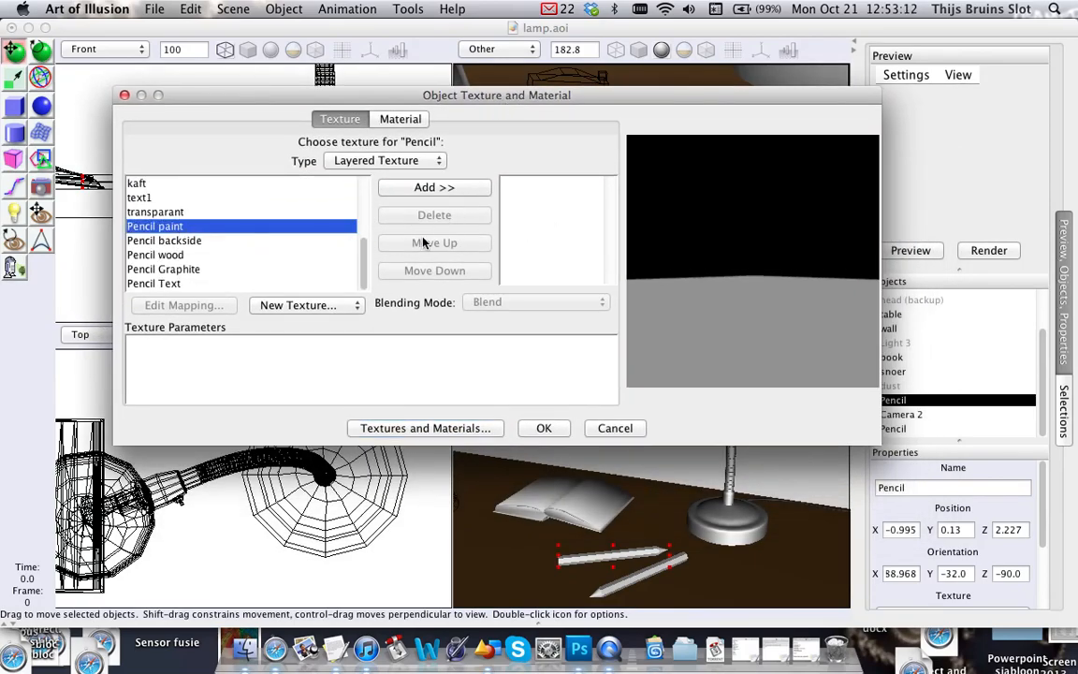
click(410, 189)
click(229, 241)
click(433, 184)
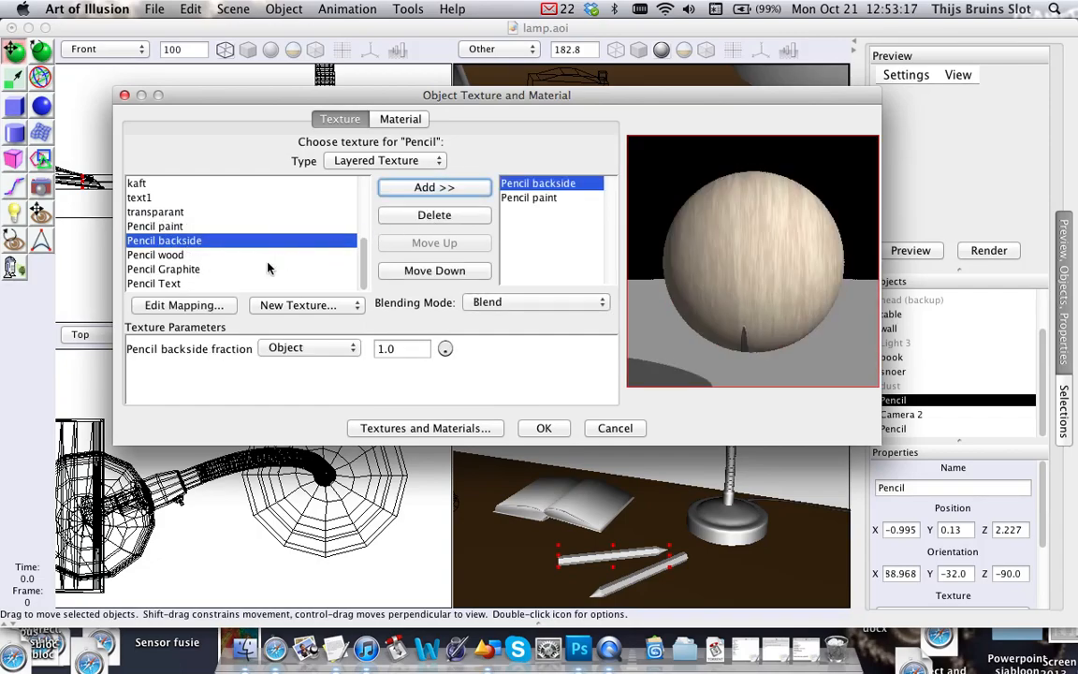
click(224, 255)
click(393, 186)
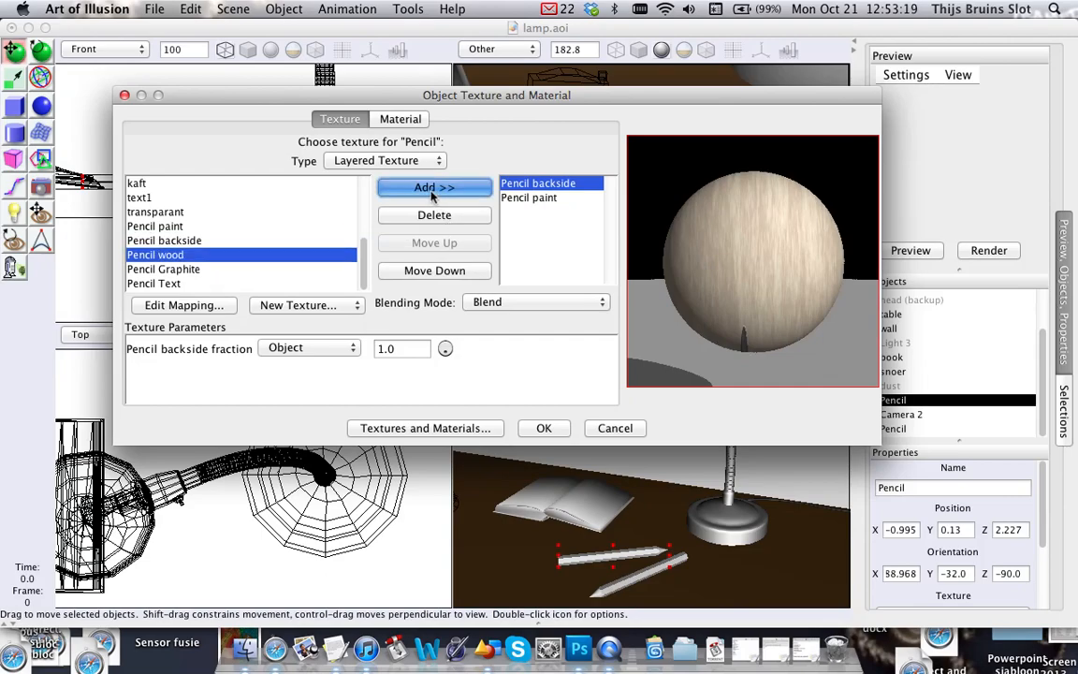
click(192, 269)
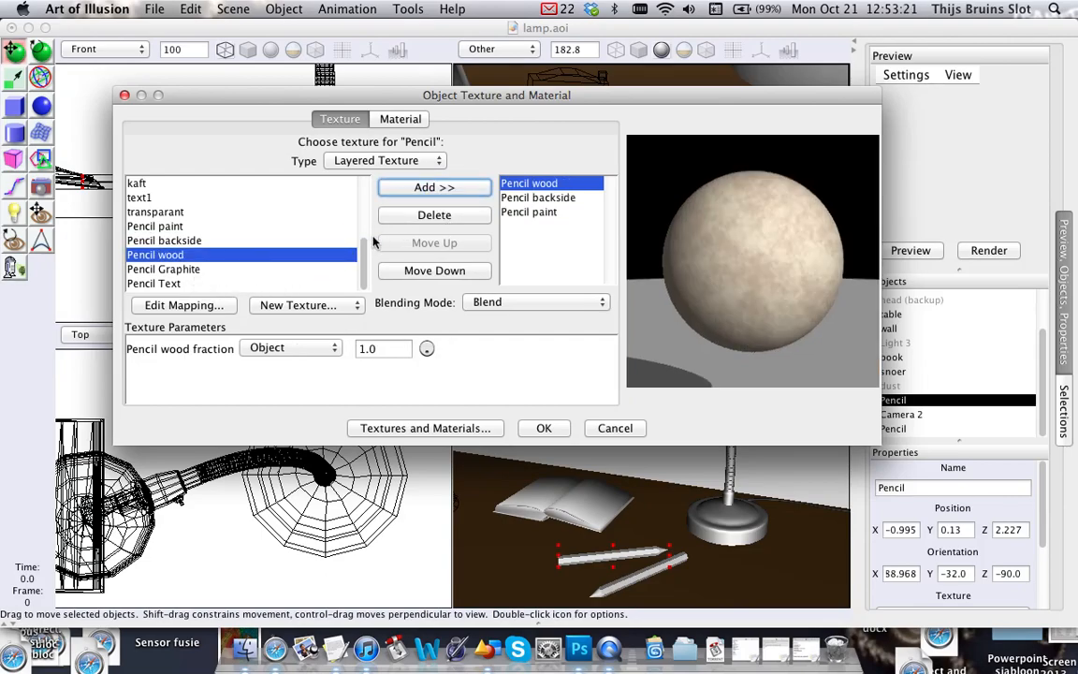
click(232, 286)
click(428, 190)
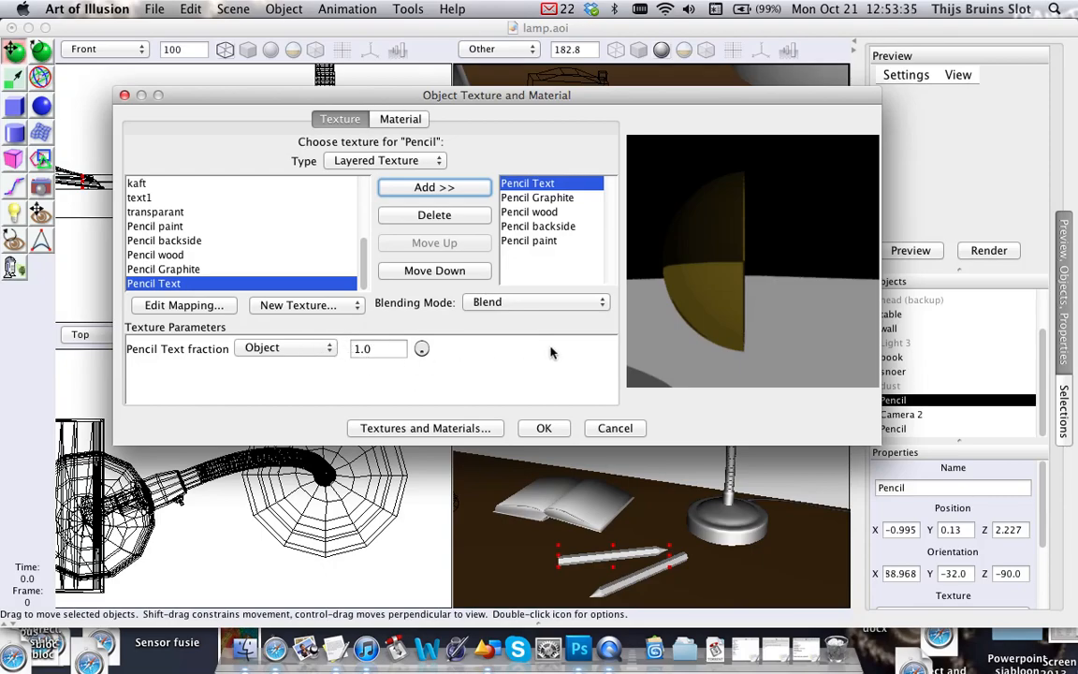
Set the blending mode of the Pencil Text and Pencil Graphite layers to Overlay (bumps add).
click(597, 308)
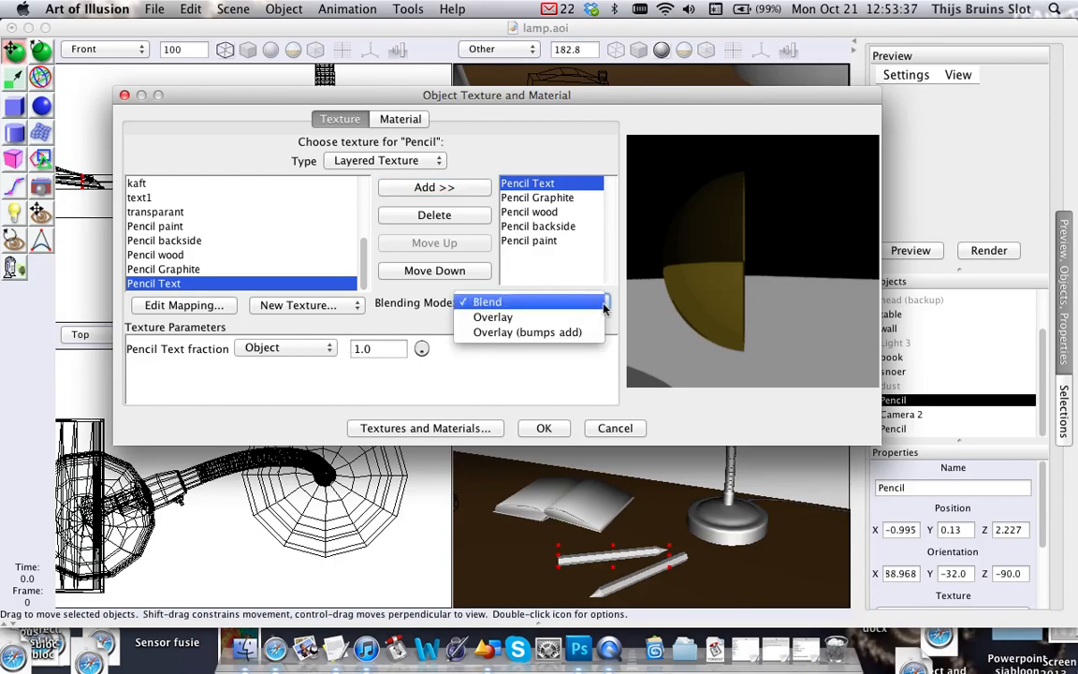
click(585, 298)
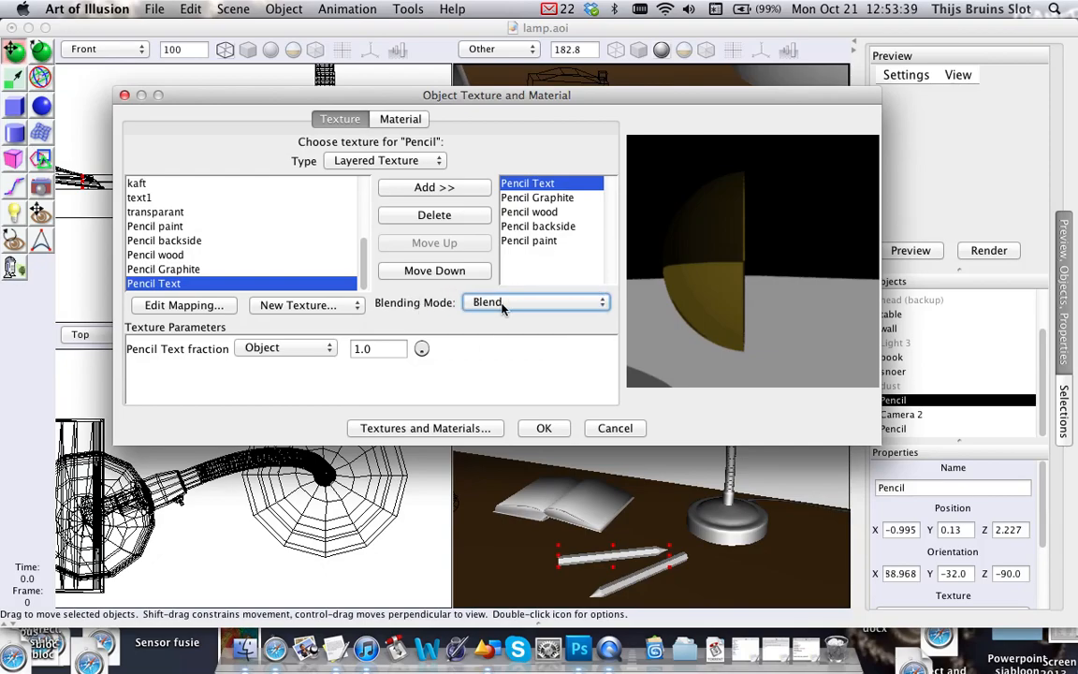
click(566, 308)
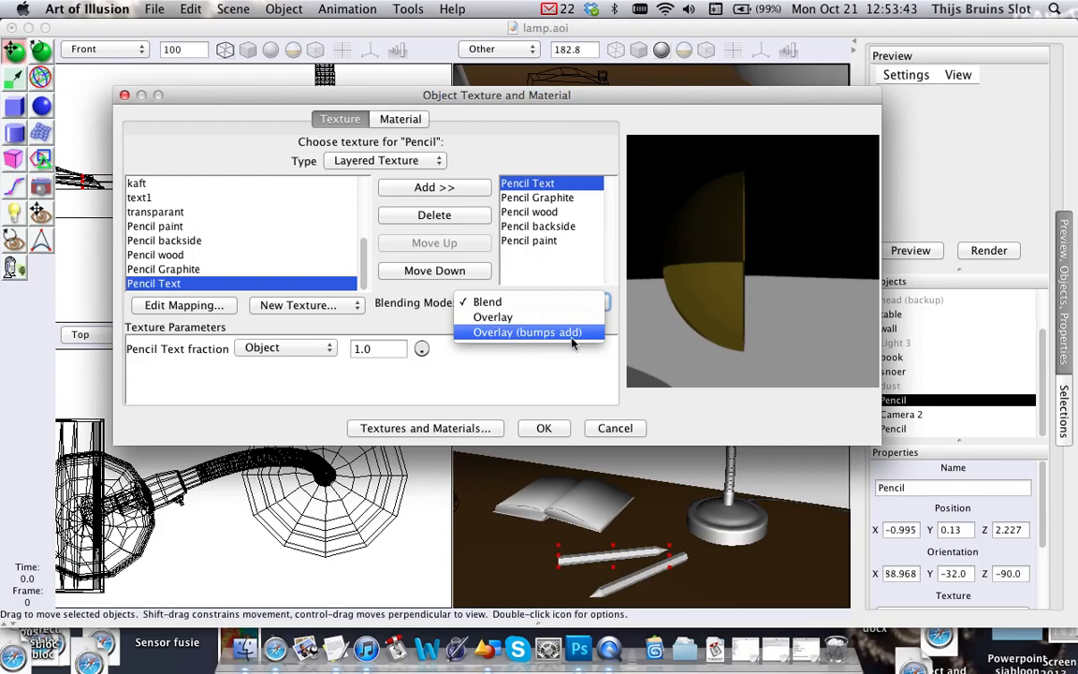
click(574, 343)
click(551, 200)
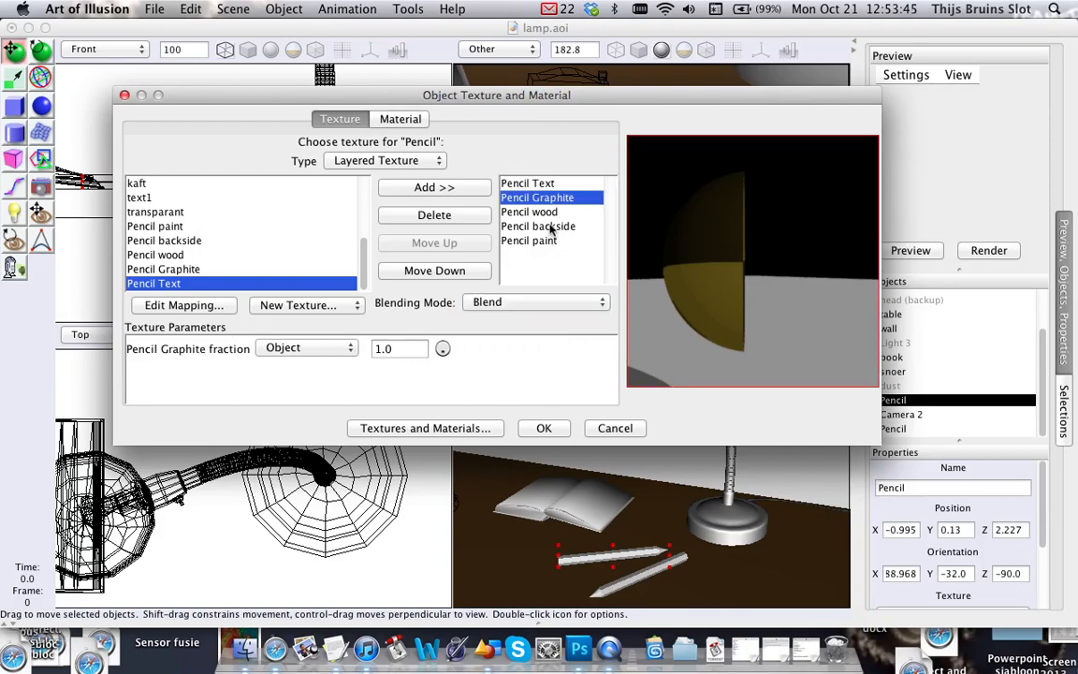
click(529, 302)
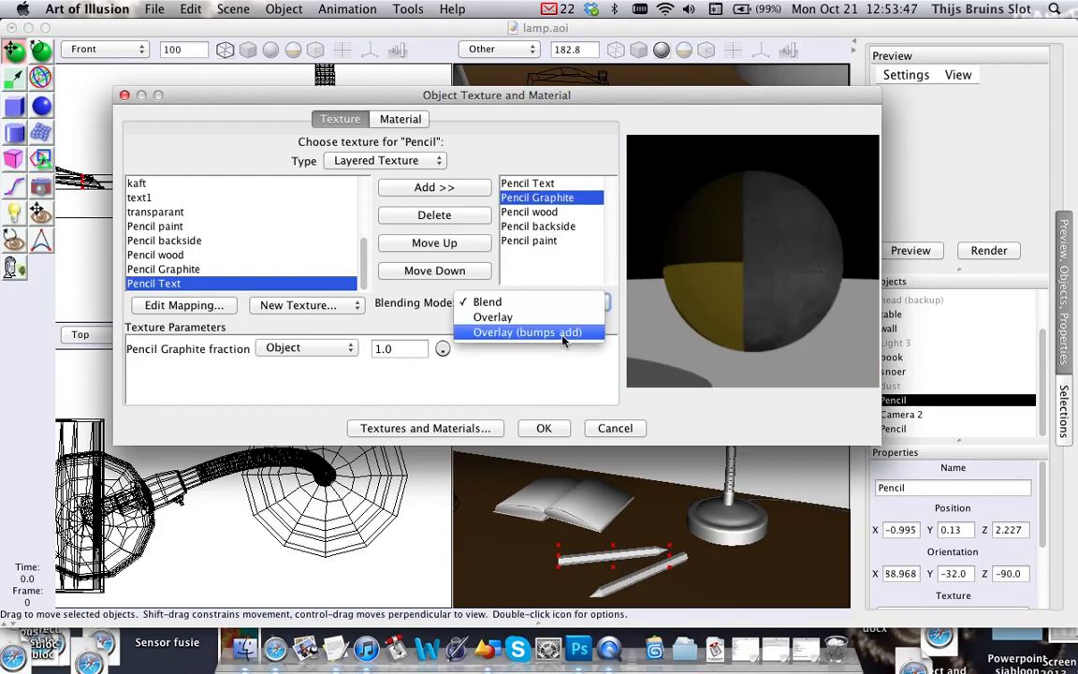
click(563, 334)
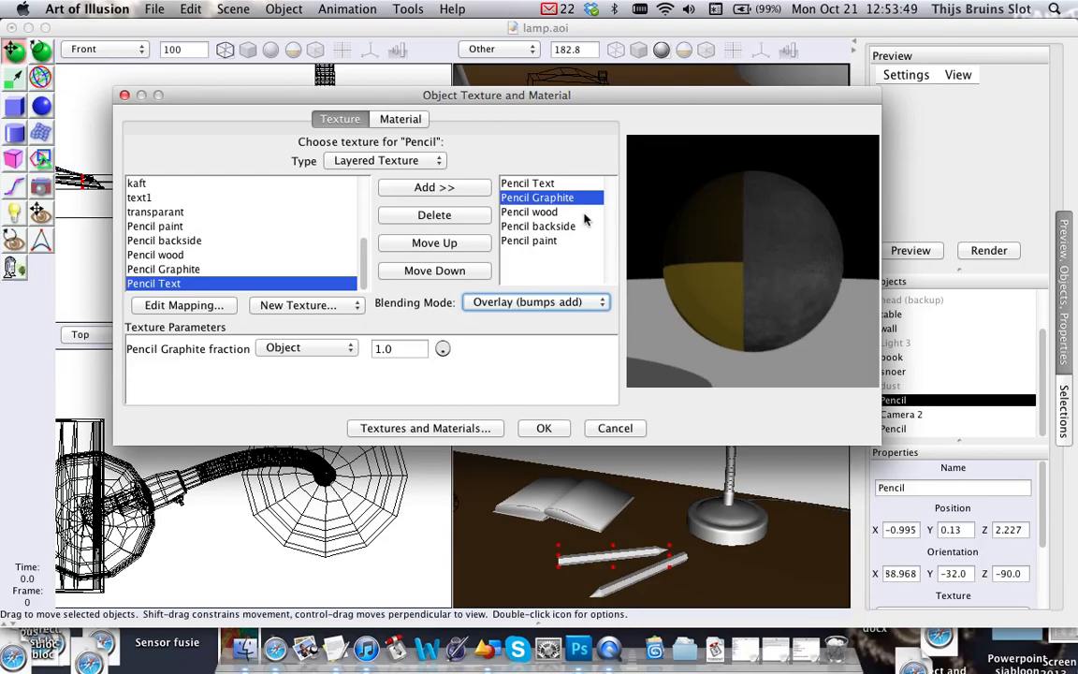
Set the blending mode of the Pencil wood, Pencil backside and Pencil paint layers to Overlay (bumps add).
click(556, 211)
click(556, 304)
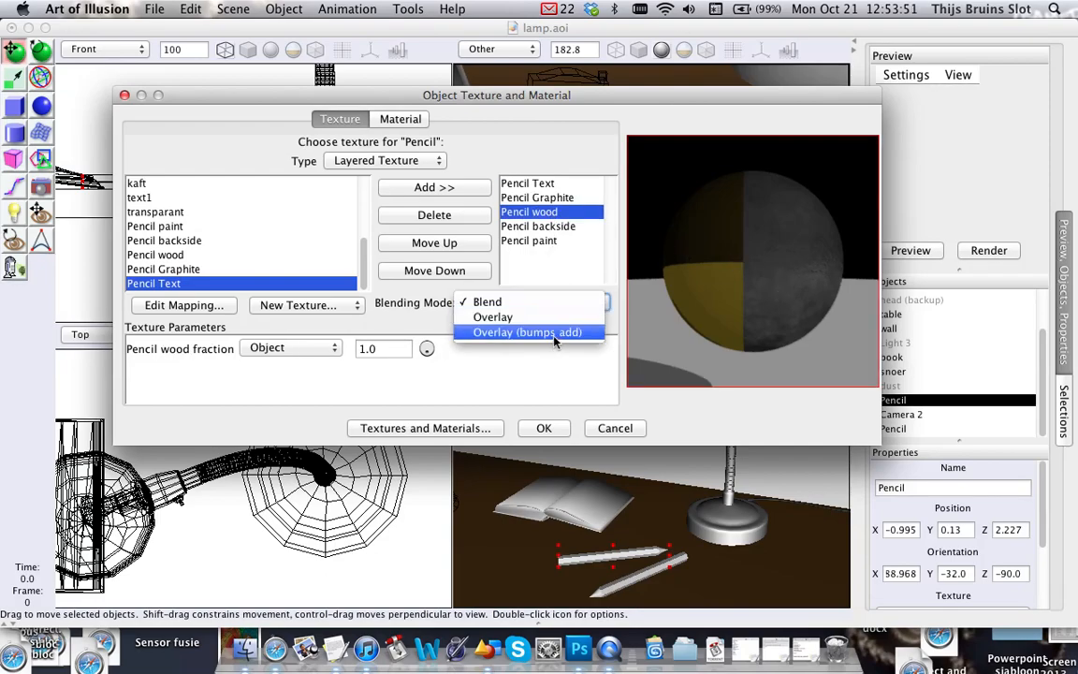
click(558, 336)
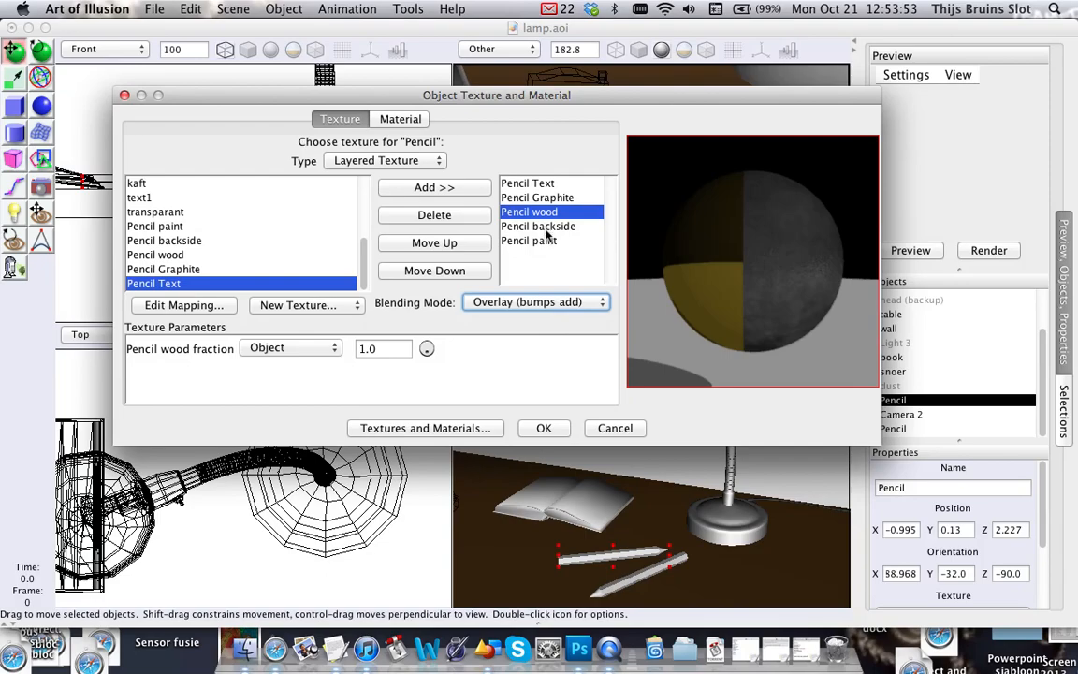
click(545, 226)
click(580, 309)
click(548, 333)
click(553, 241)
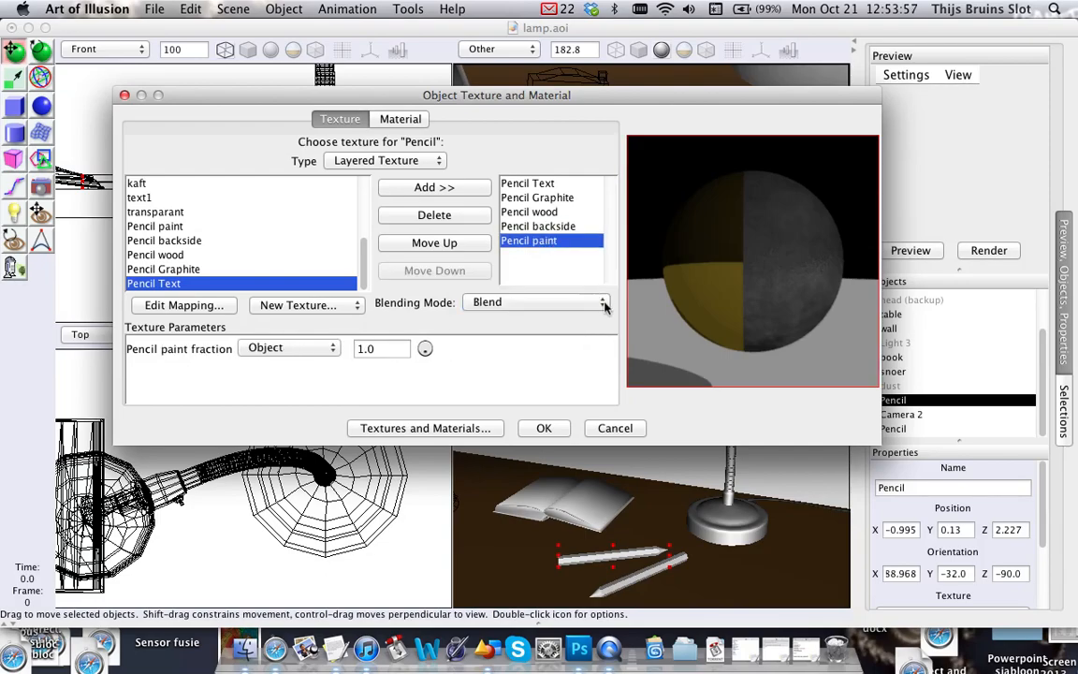
click(603, 304)
click(569, 337)
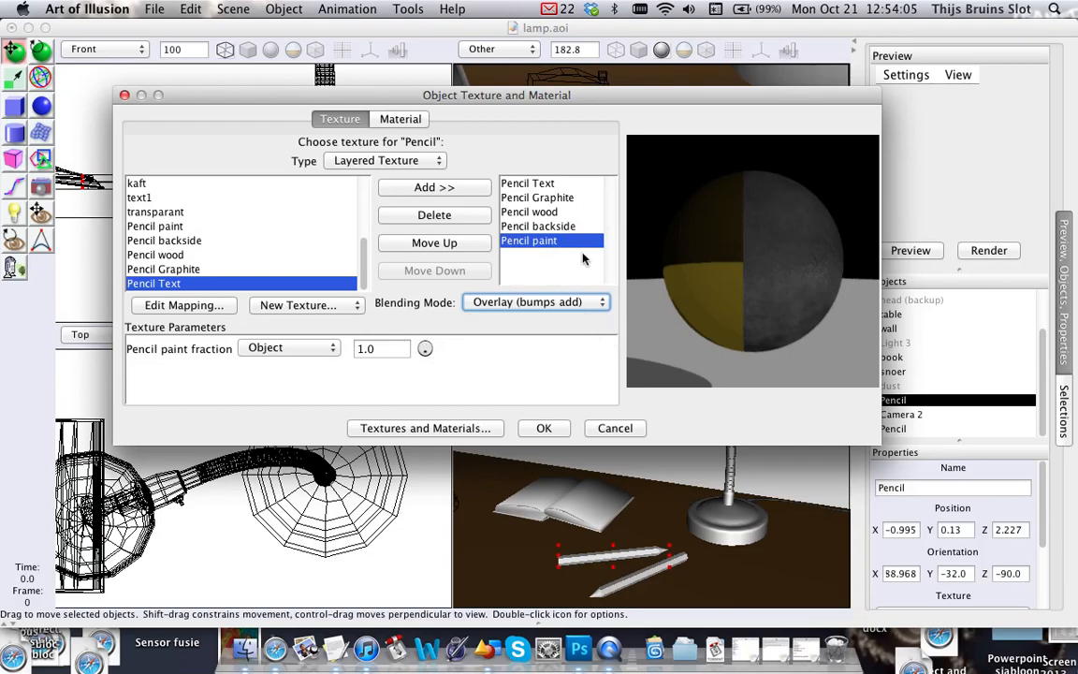
Review the layer order and raise Pencil paint to directly below the Pencil Text layer.
click(566, 186)
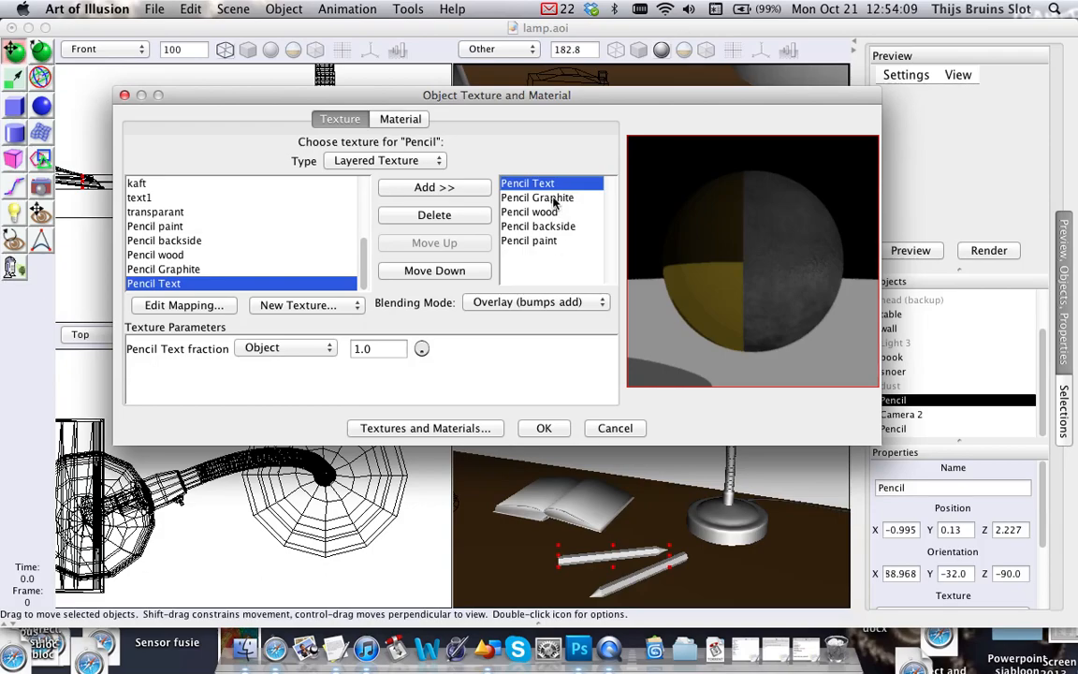
click(551, 198)
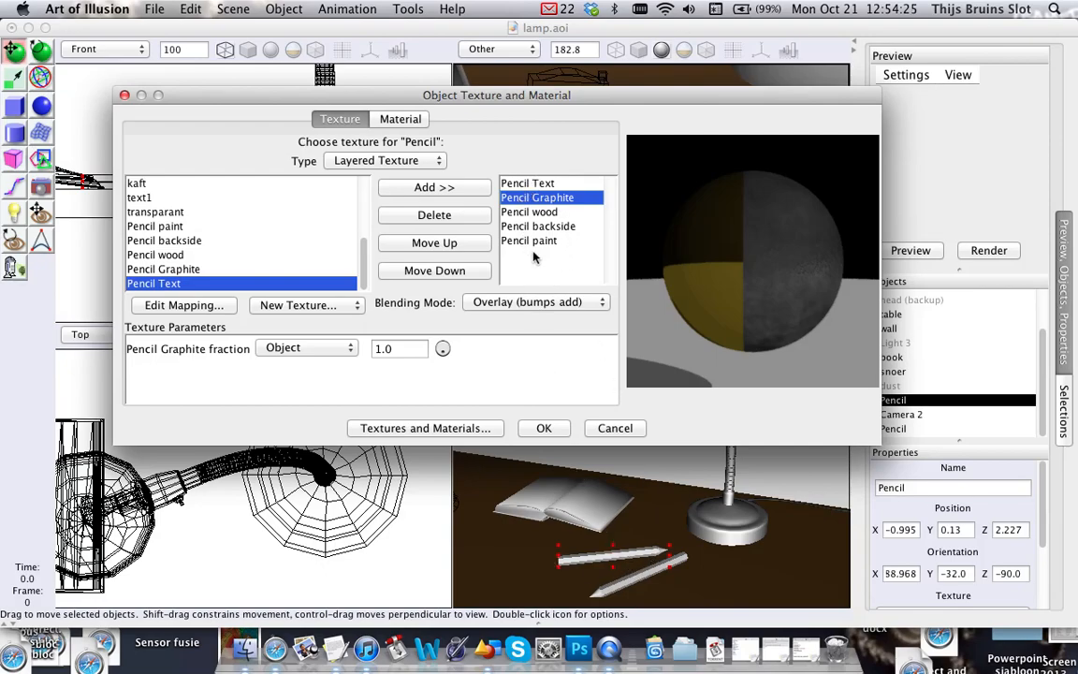
click(552, 212)
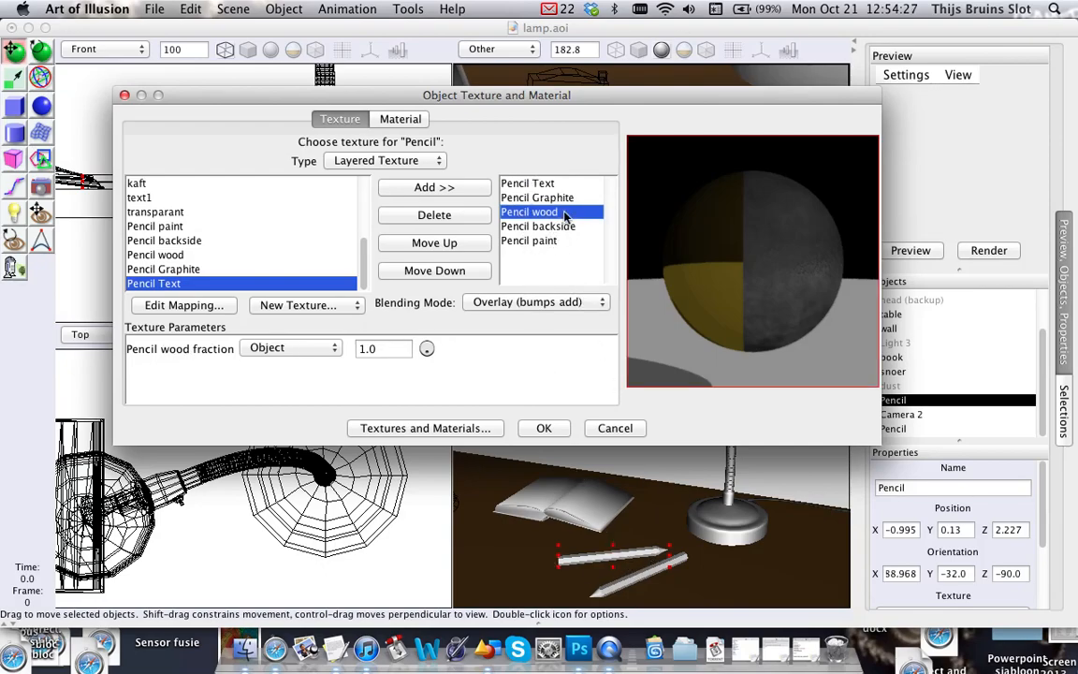
click(529, 240)
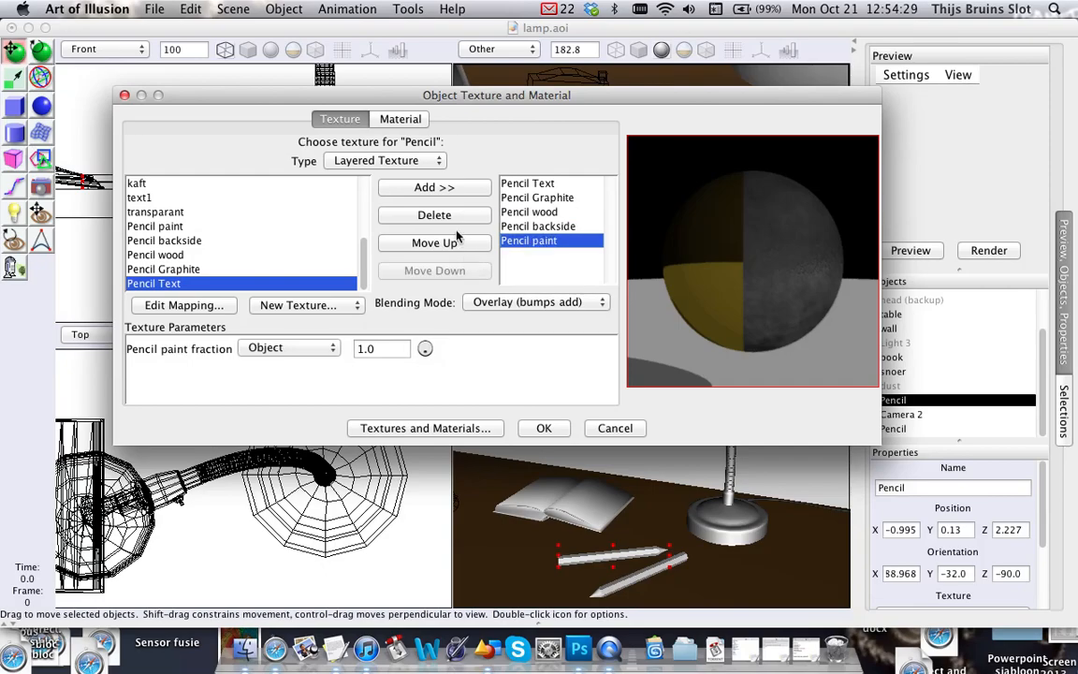
click(459, 244)
click(462, 245)
click(463, 245)
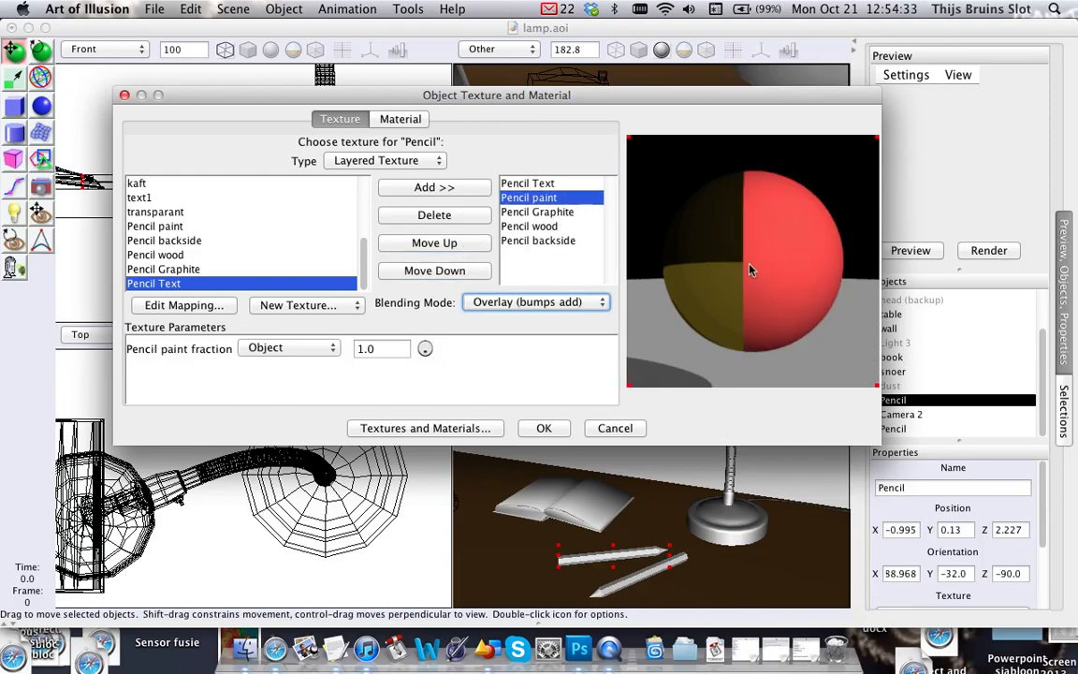
Set the Pencil Text layer's fraction parameter to be defined per Face.
click(536, 183)
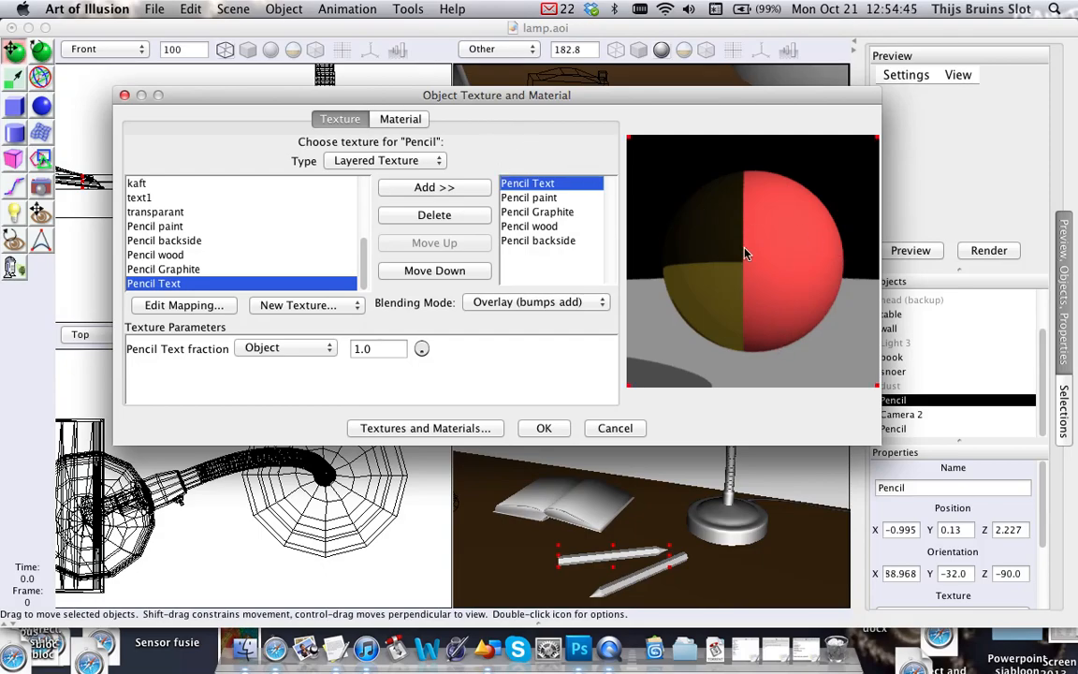
drag(543, 94, 557, 91)
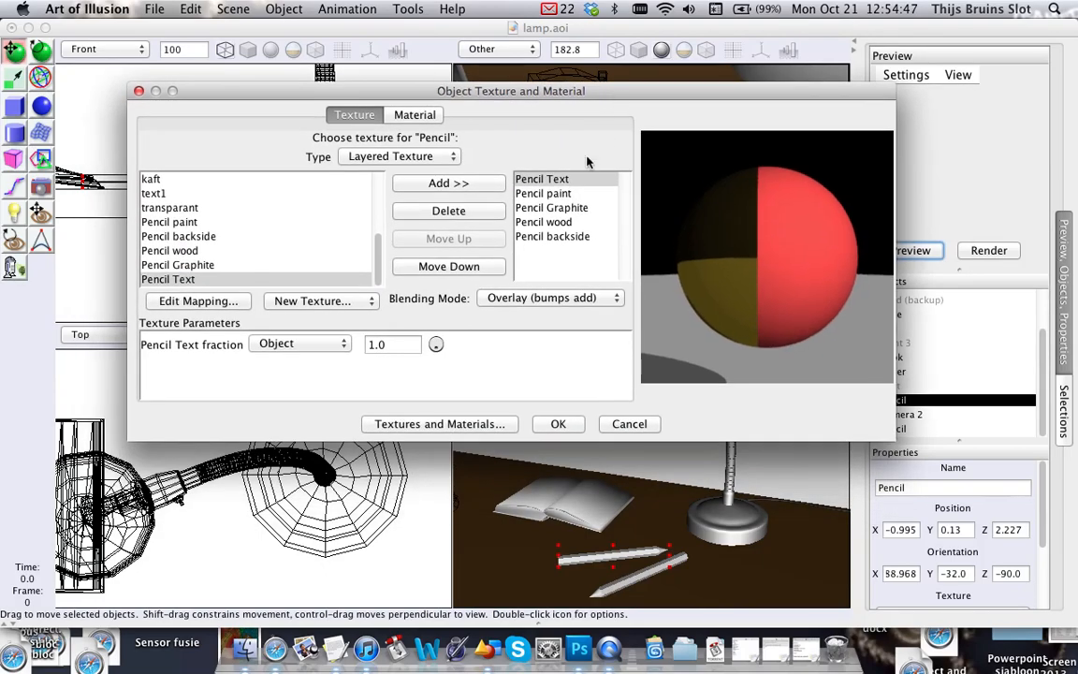
click(545, 181)
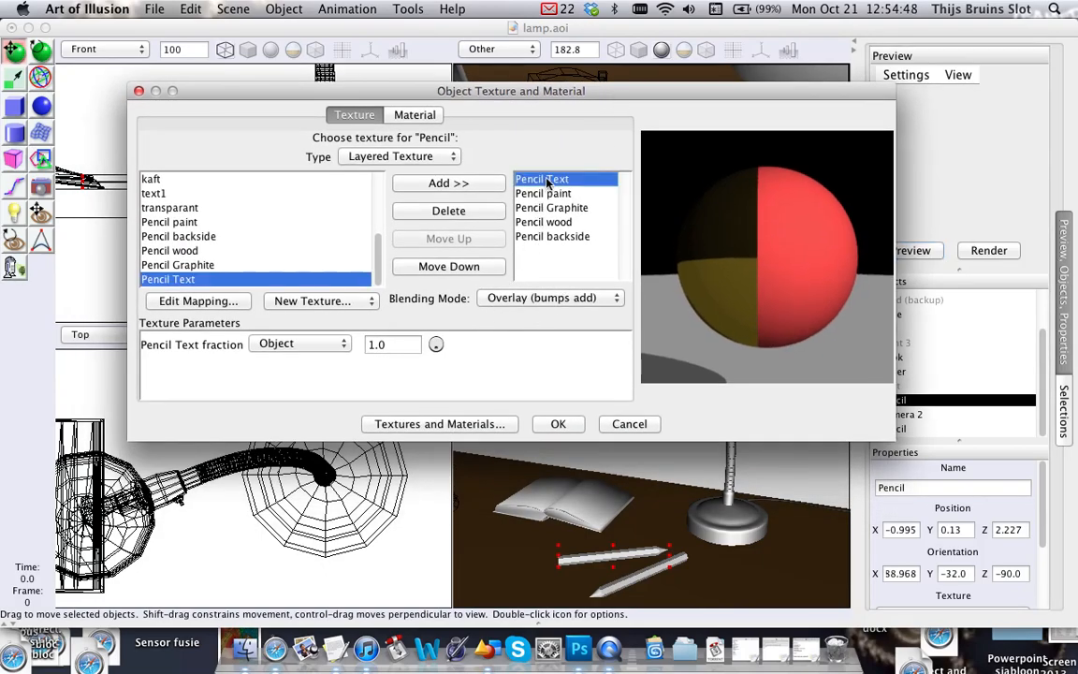
click(323, 345)
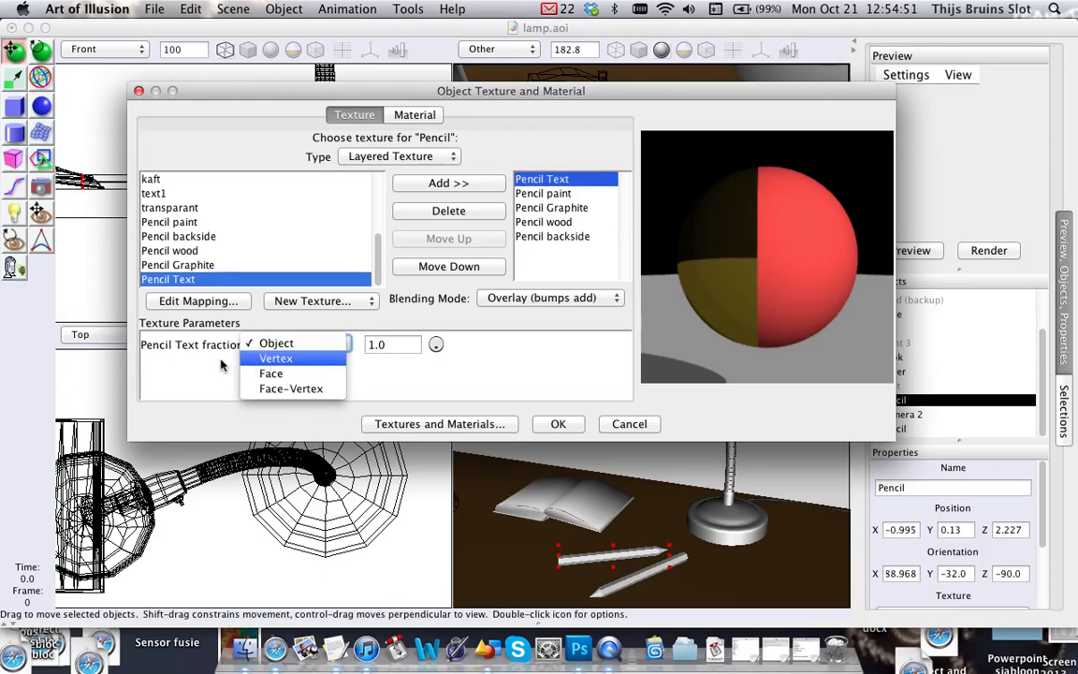
click(188, 348)
click(319, 343)
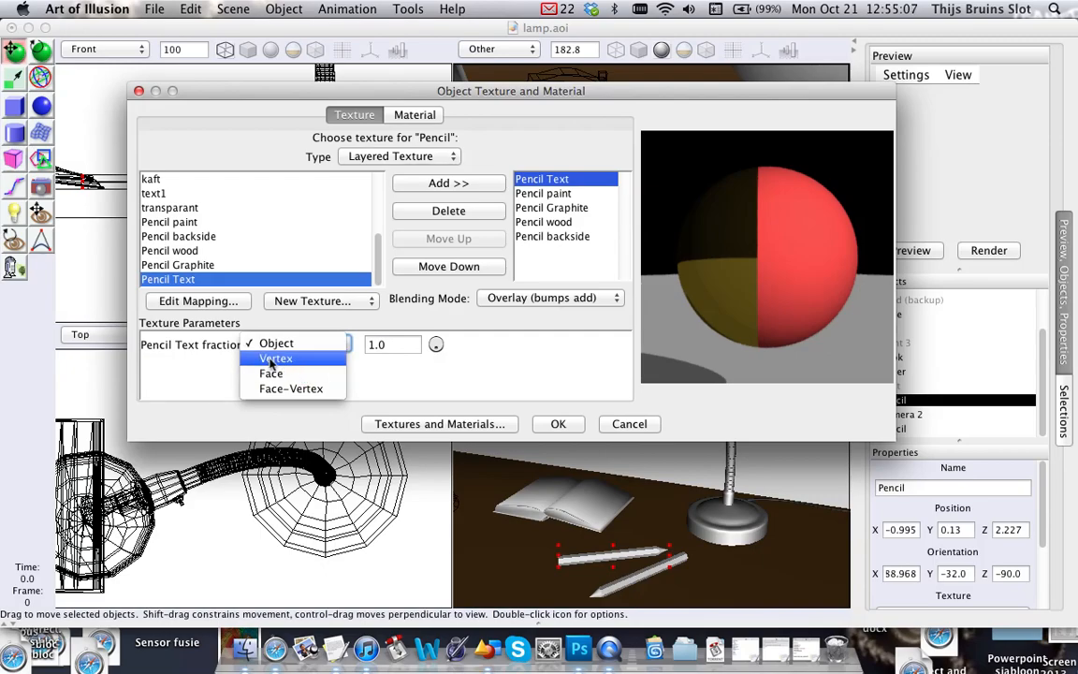
click(291, 377)
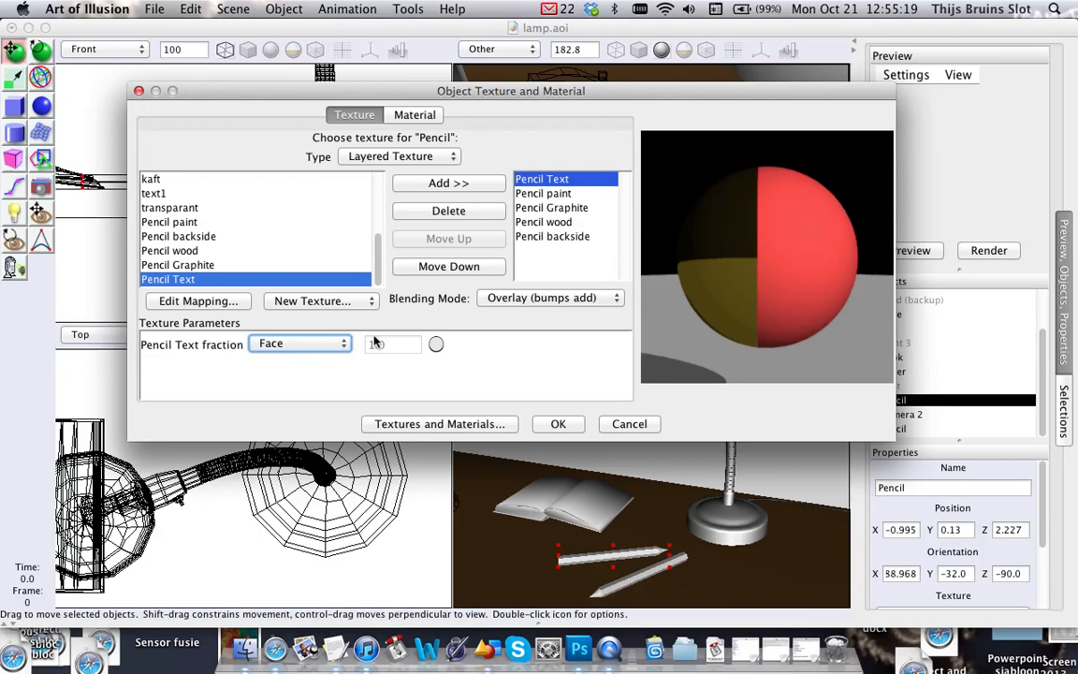
Set the fraction parameters of the Pencil paint and Pencil Graphite layers to be defined per Face.
click(570, 194)
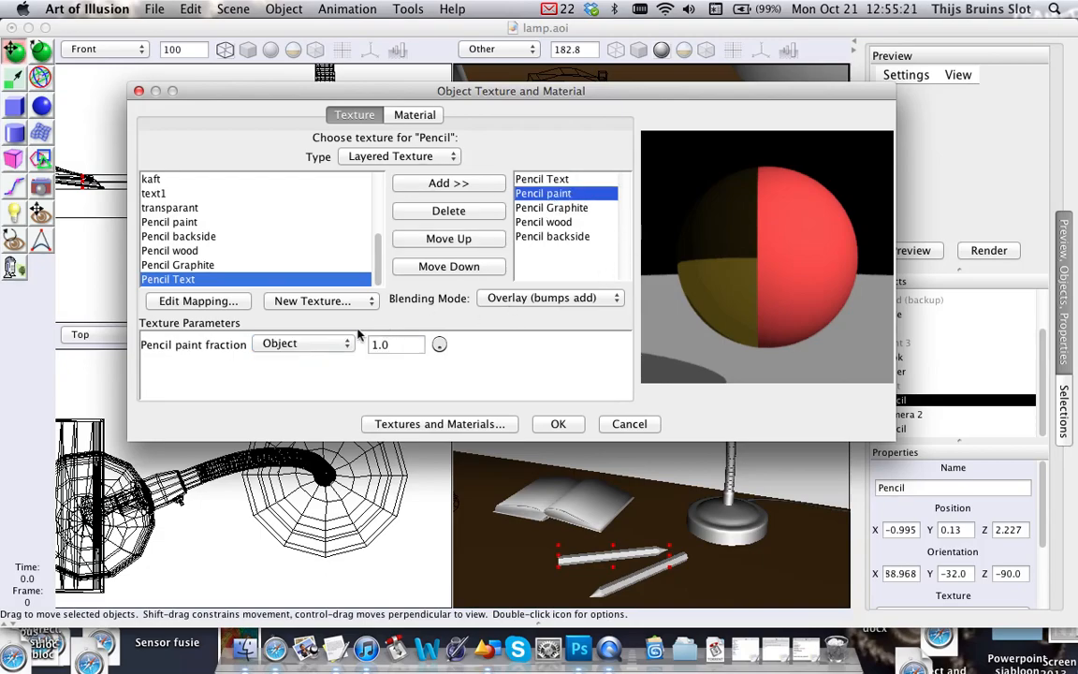
click(334, 347)
click(323, 371)
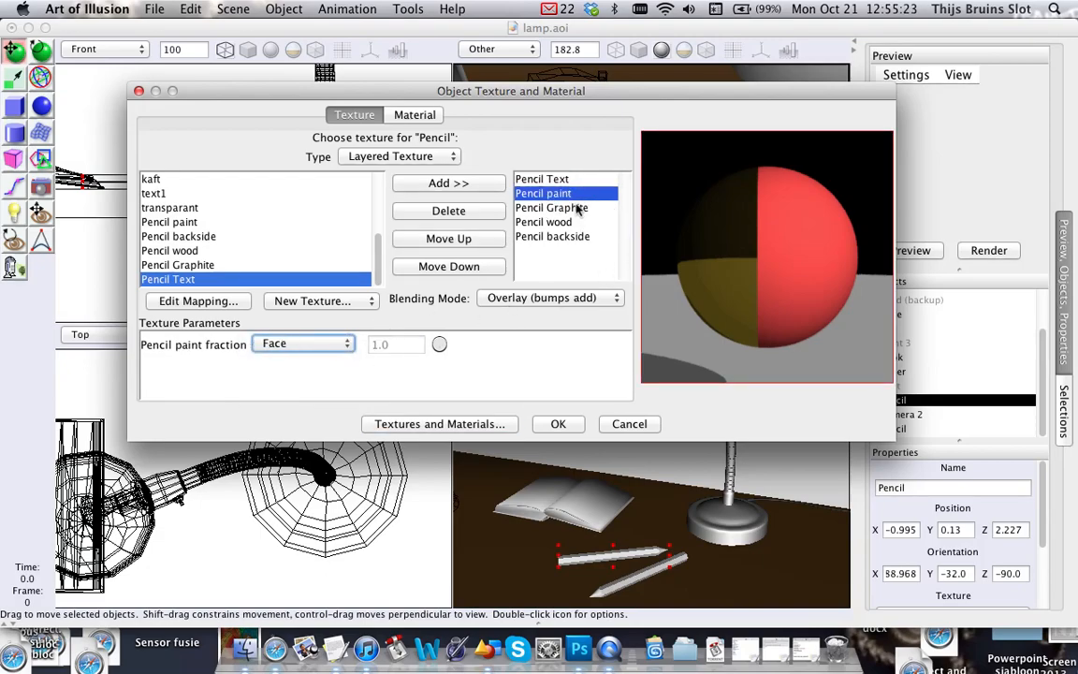
click(562, 207)
click(366, 345)
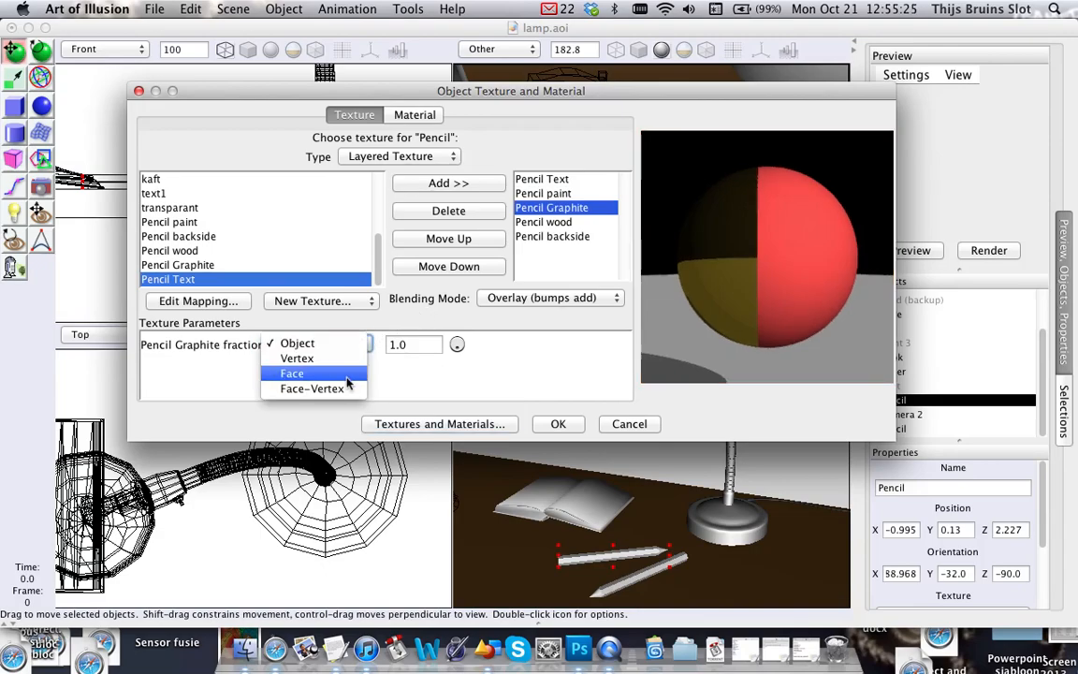
click(351, 374)
Set the fraction parameters of the Pencil wood and Pencil backside layers to be defined per Face.
click(567, 224)
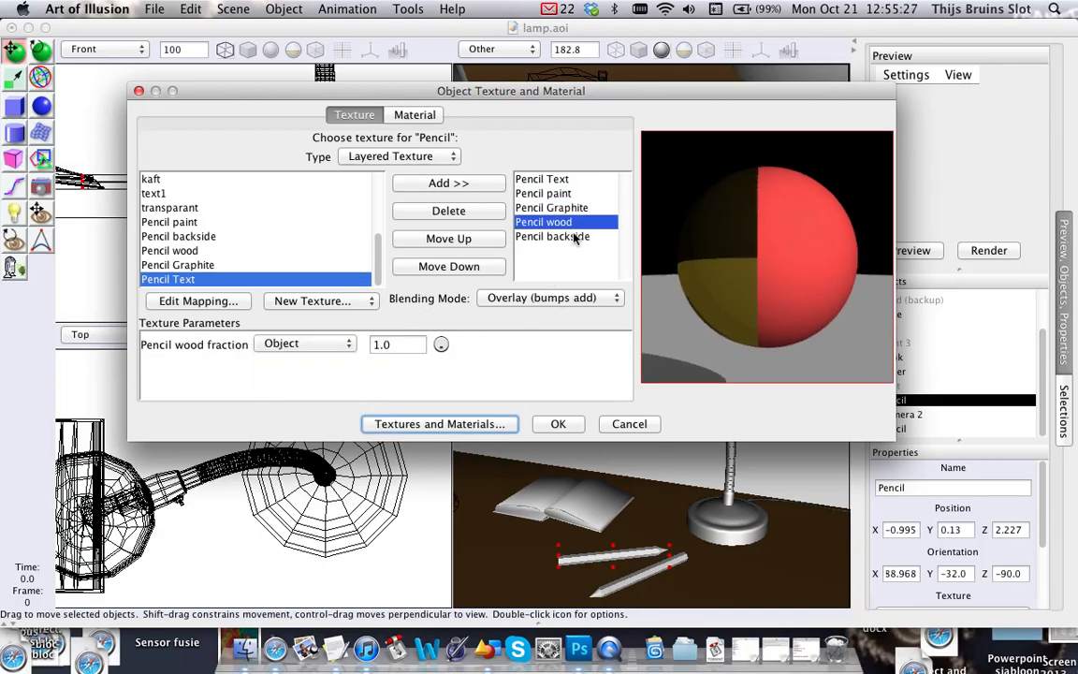
click(318, 345)
click(330, 380)
click(551, 236)
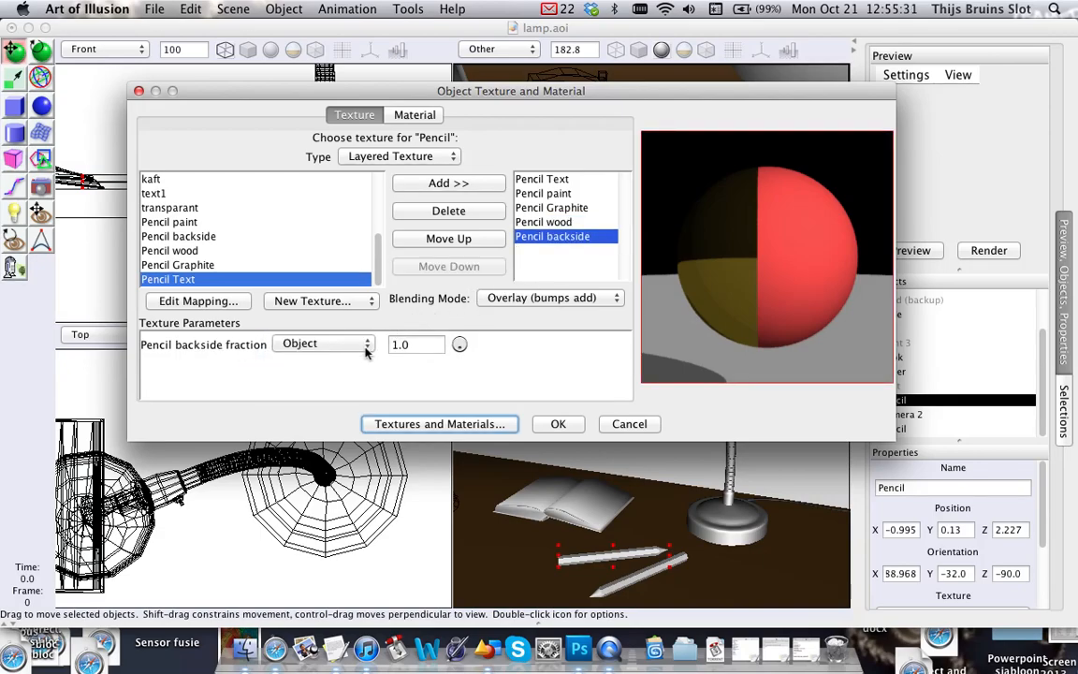
click(356, 348)
click(323, 373)
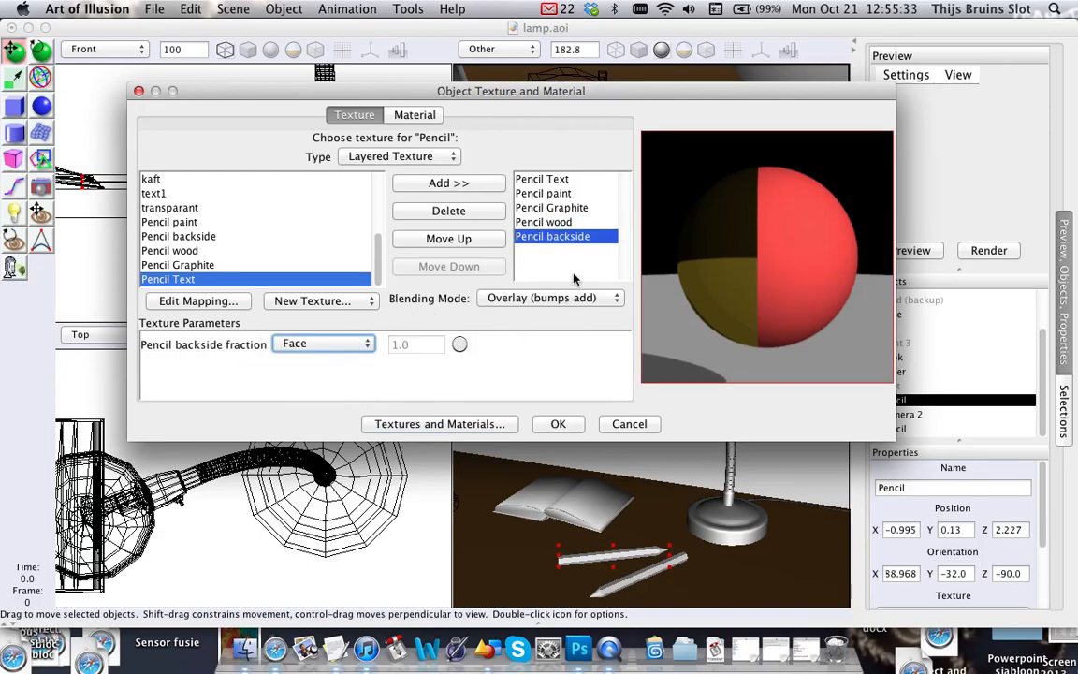
Edit the Pencil Text layer's mapping in an enlarged window and set its scale to X .15 and Y .8.
click(549, 179)
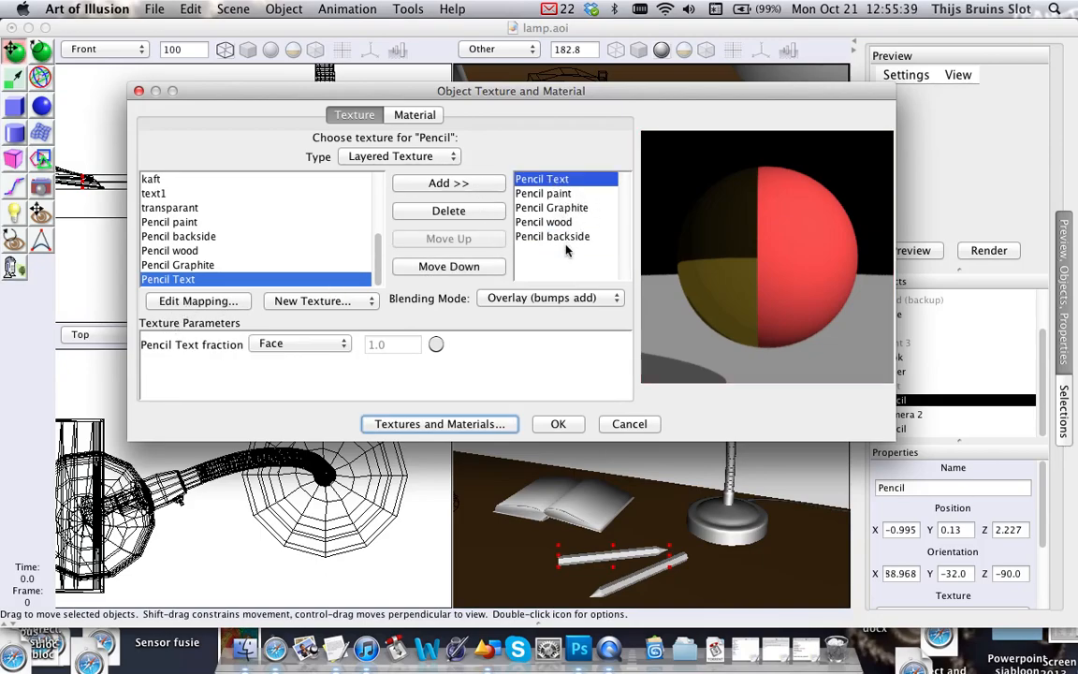
click(229, 308)
drag(617, 147, 222, 37)
drag(272, 409, 875, 622)
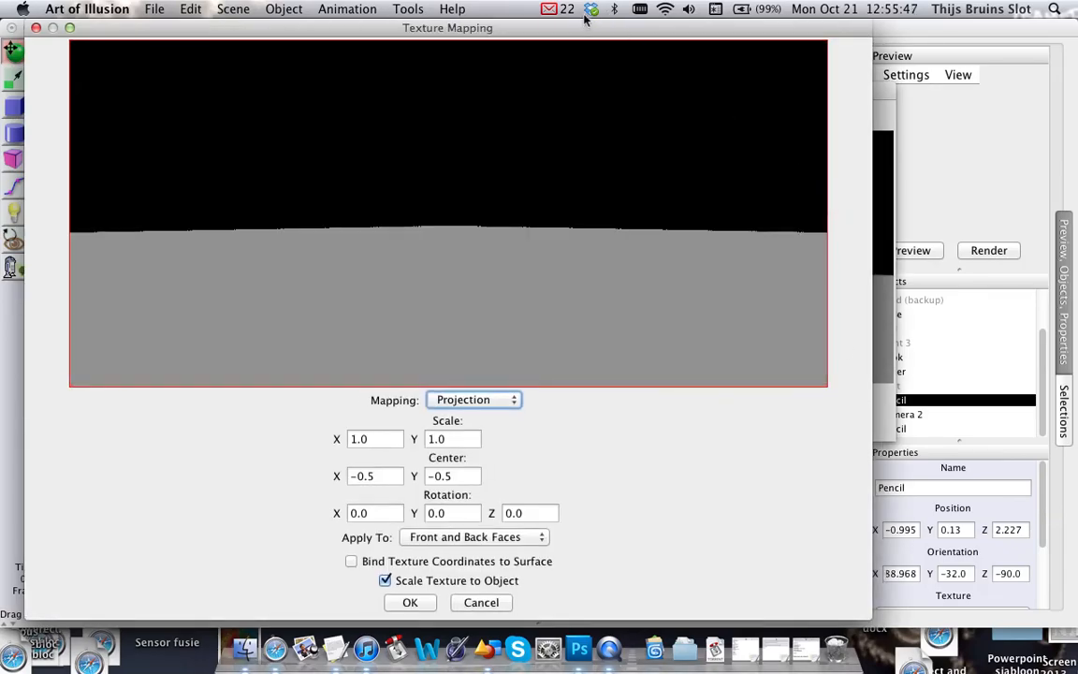
drag(588, 28, 626, 16)
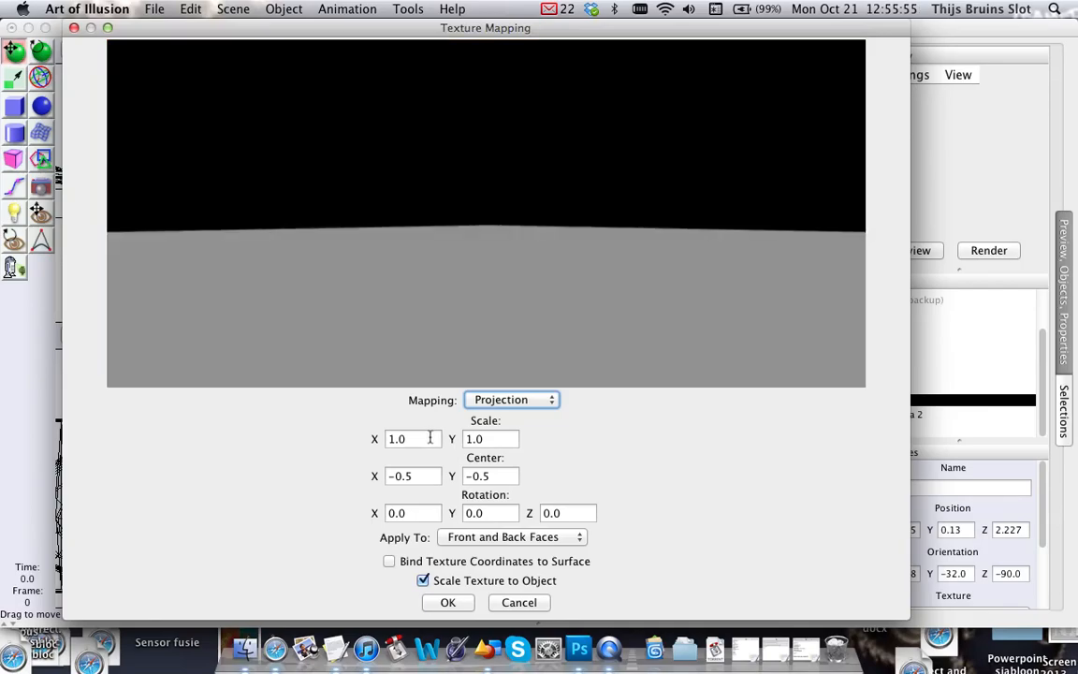
drag(430, 438, 386, 439)
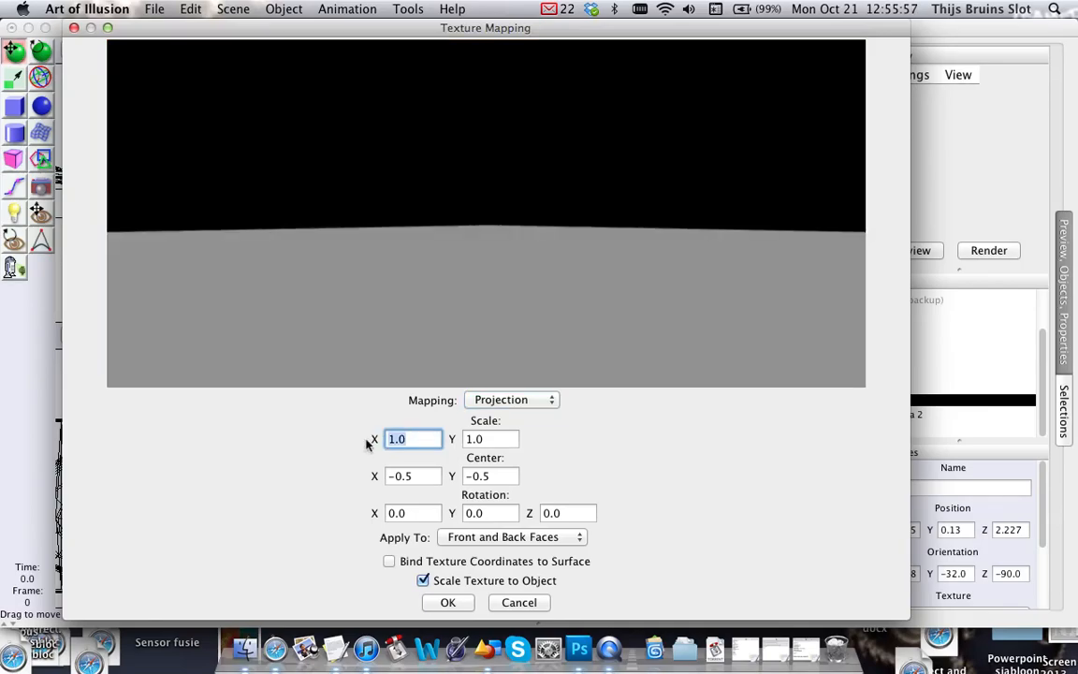
text(.15)
key(Tab)
text(.9)
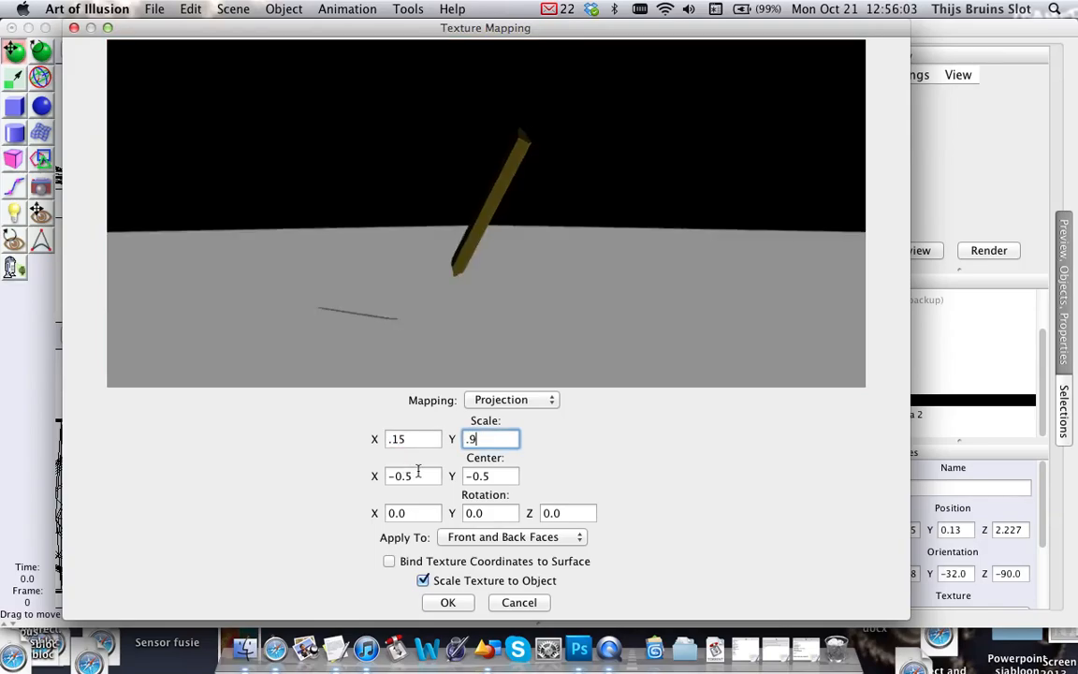
text(8)
key(Tab)
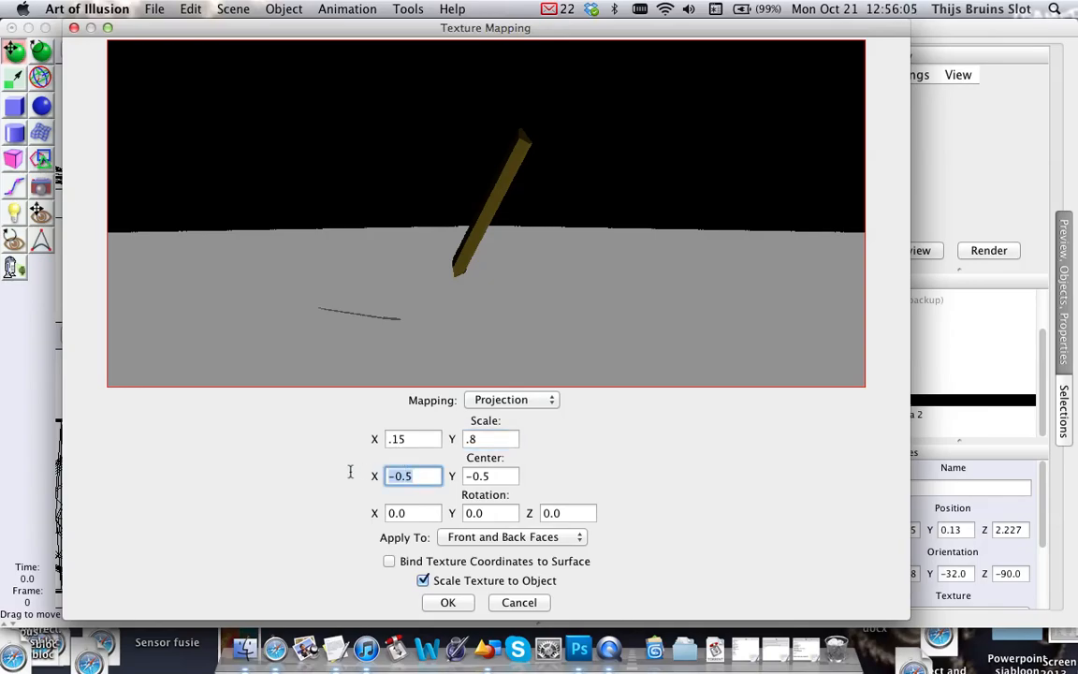
Set the center of the Pencil Text projection mapping to X -6.6 and Y -5.
text(-)
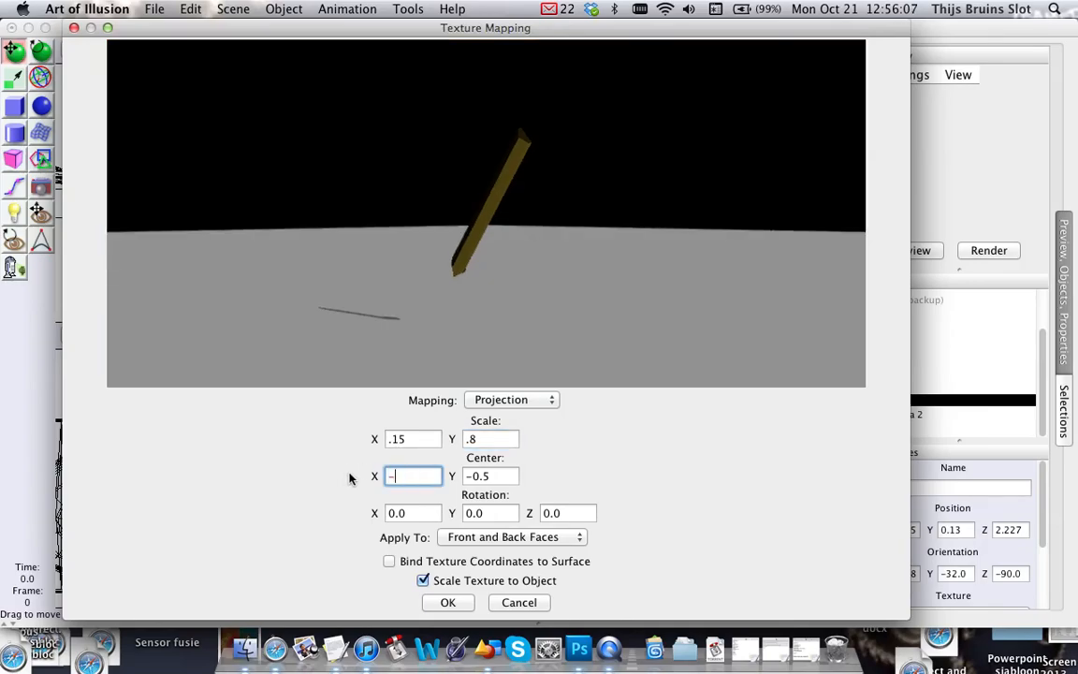
text(6.6)
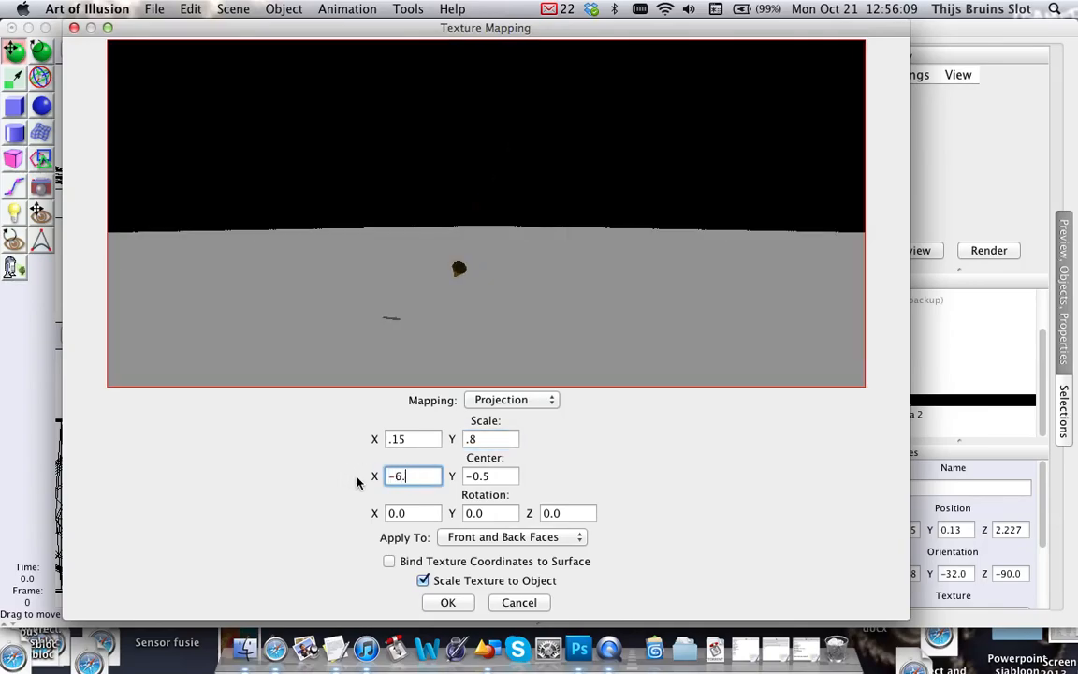
key(Tab)
text(-)
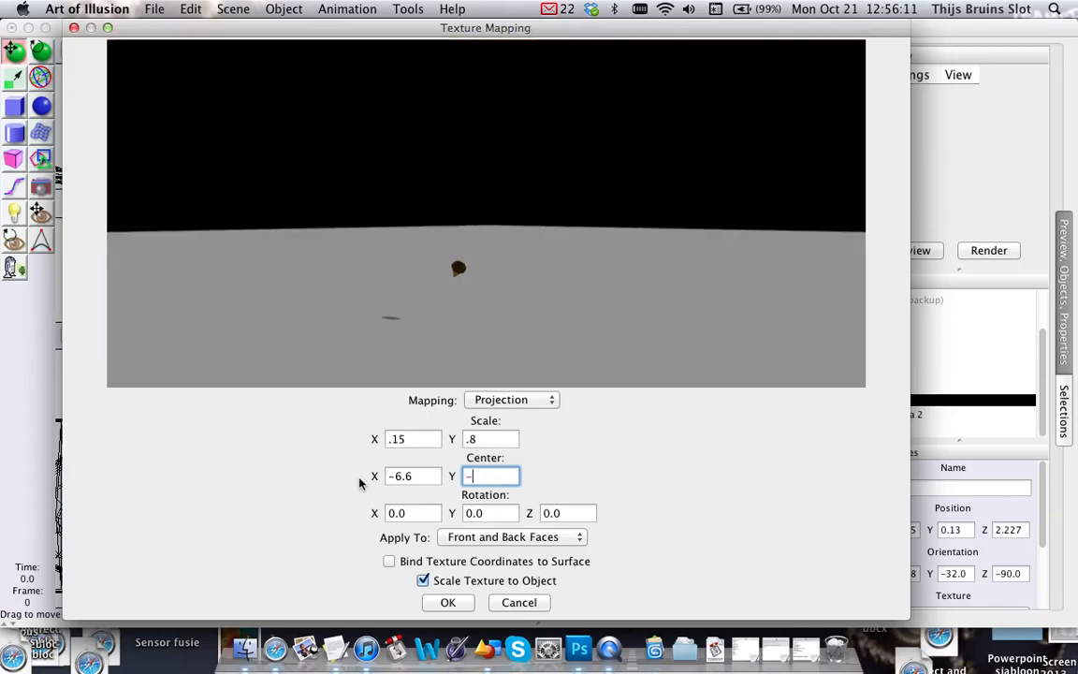
text(5)
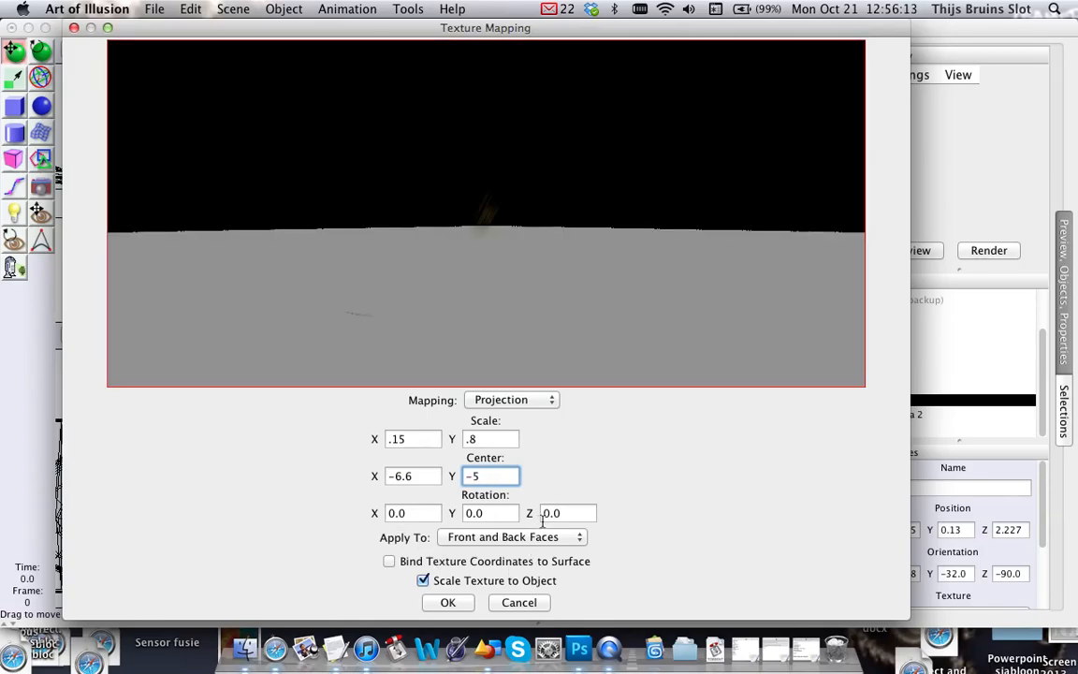
Set the Pencil Text mapping's Z rotation to 90, check the text on the previewed pencil and accept the mapping.
key(Tab)
key(Tab)
key(Tab)
text(90)
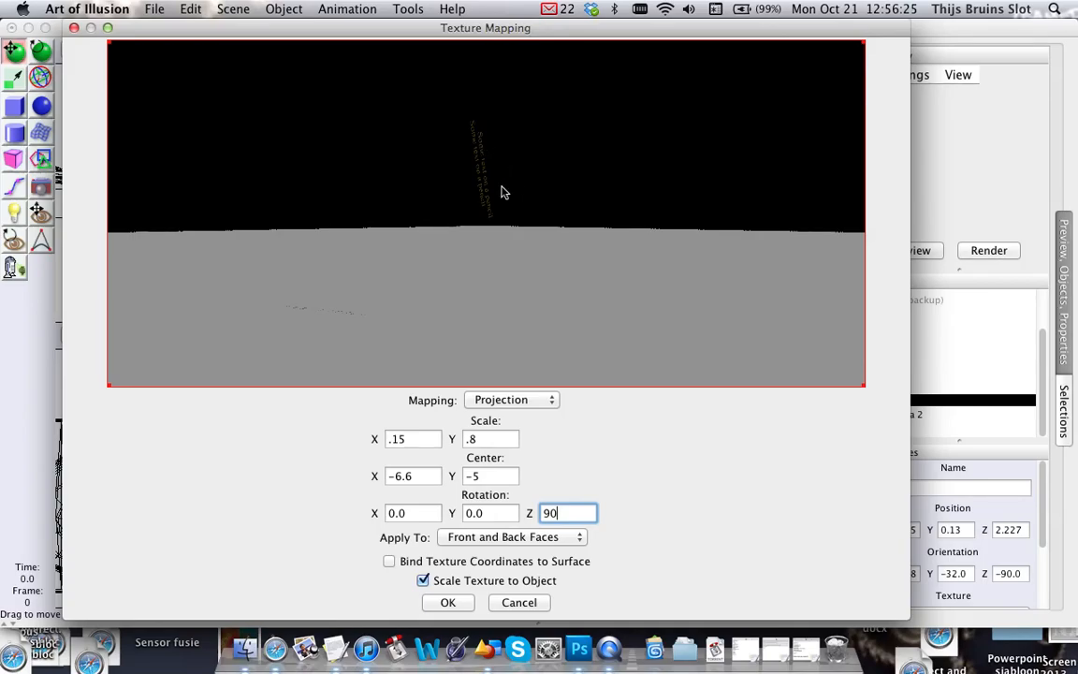
drag(491, 171, 450, 202)
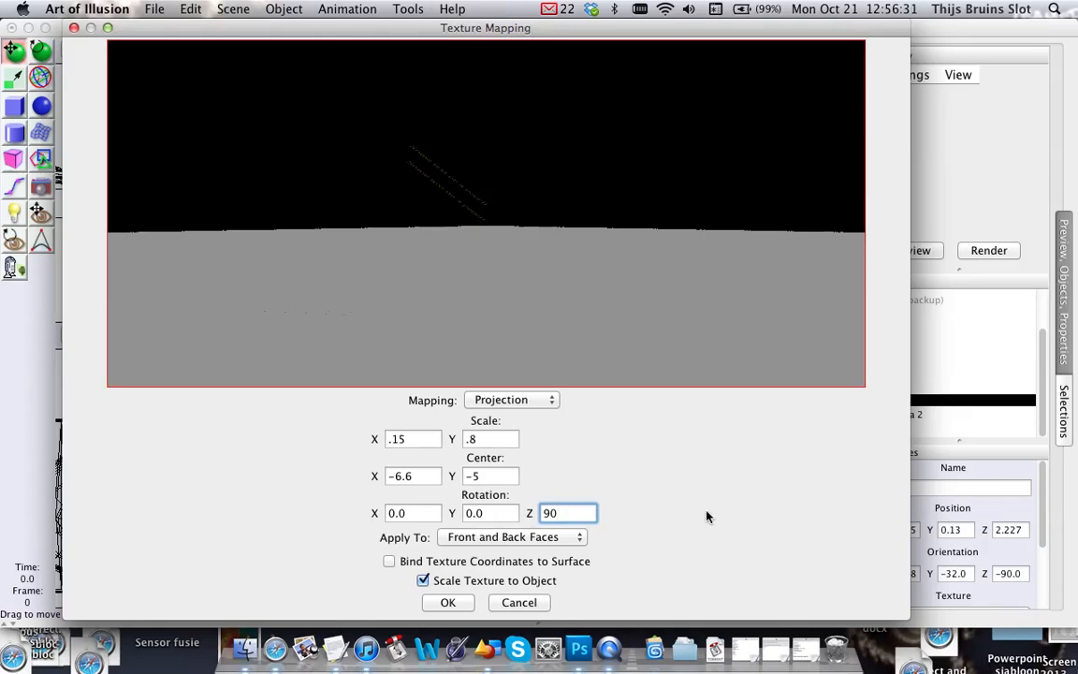
click(448, 603)
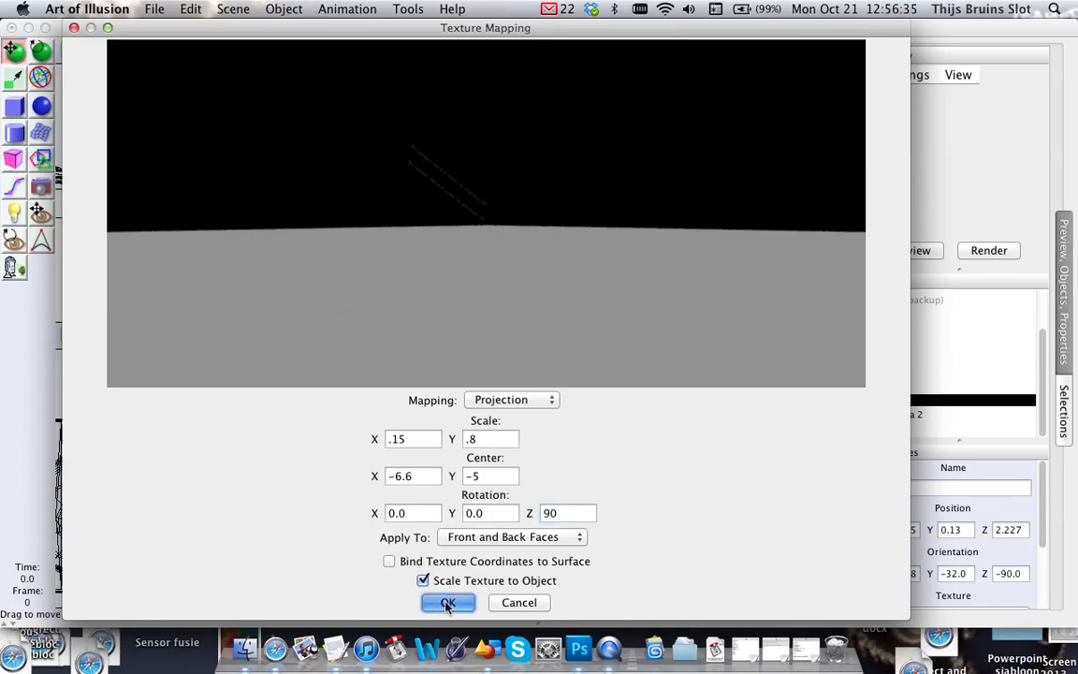
Examine the Pencil Graphite layer's mapping on an enlarged preview of the pencil and close it without changes.
click(545, 194)
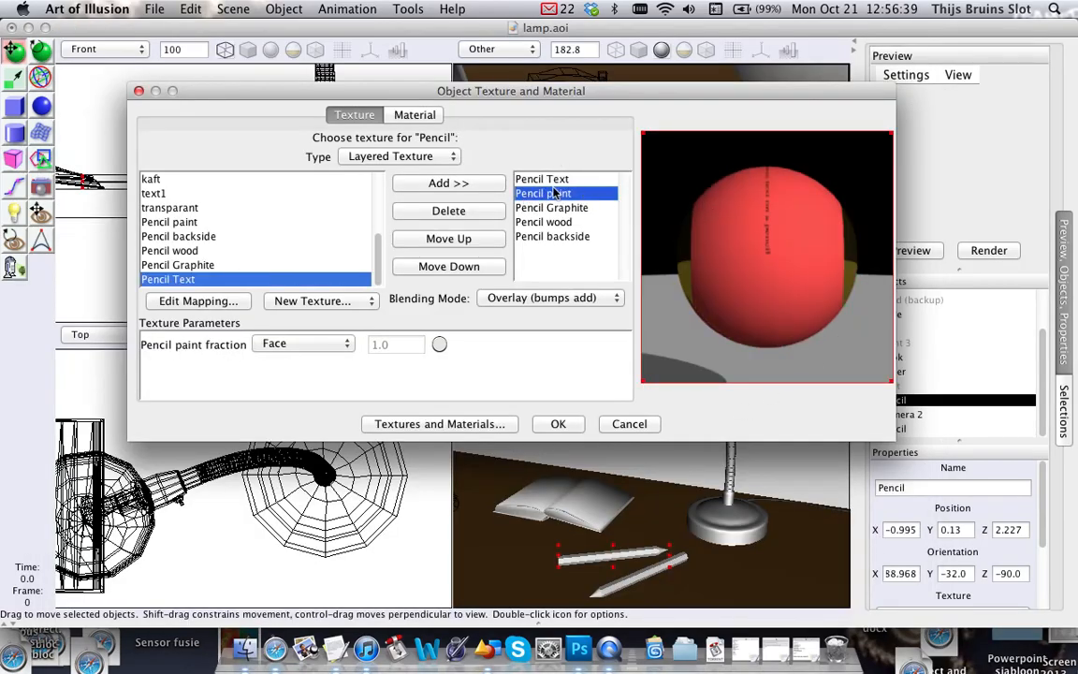
click(535, 209)
click(215, 301)
drag(515, 137, 221, 7)
drag(354, 406, 782, 621)
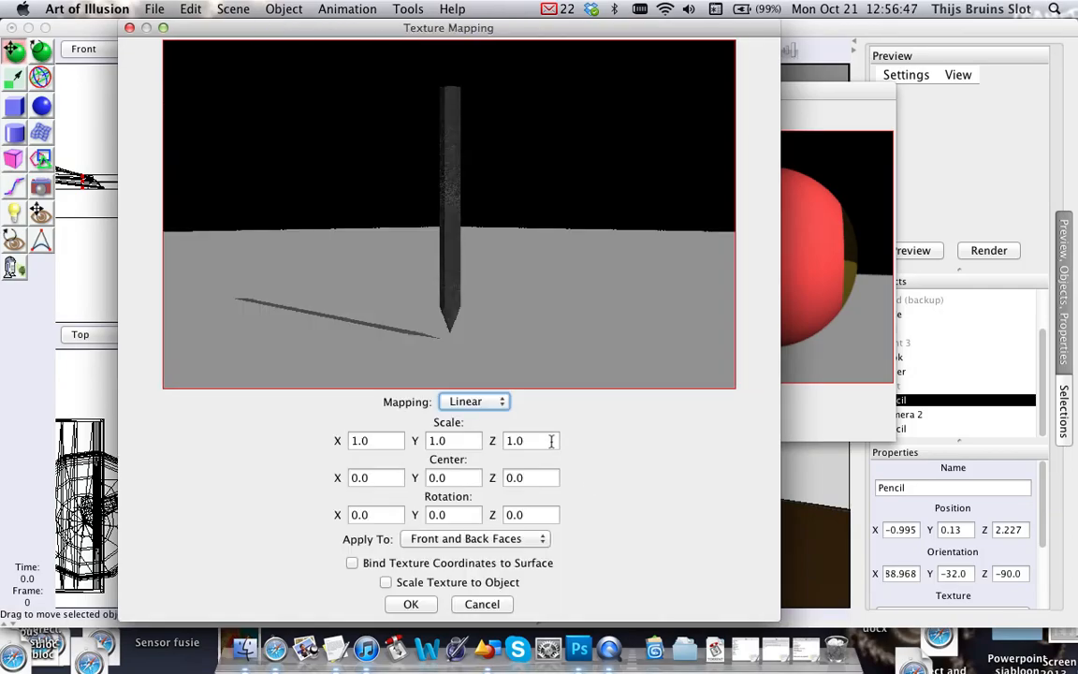
drag(454, 246, 442, 272)
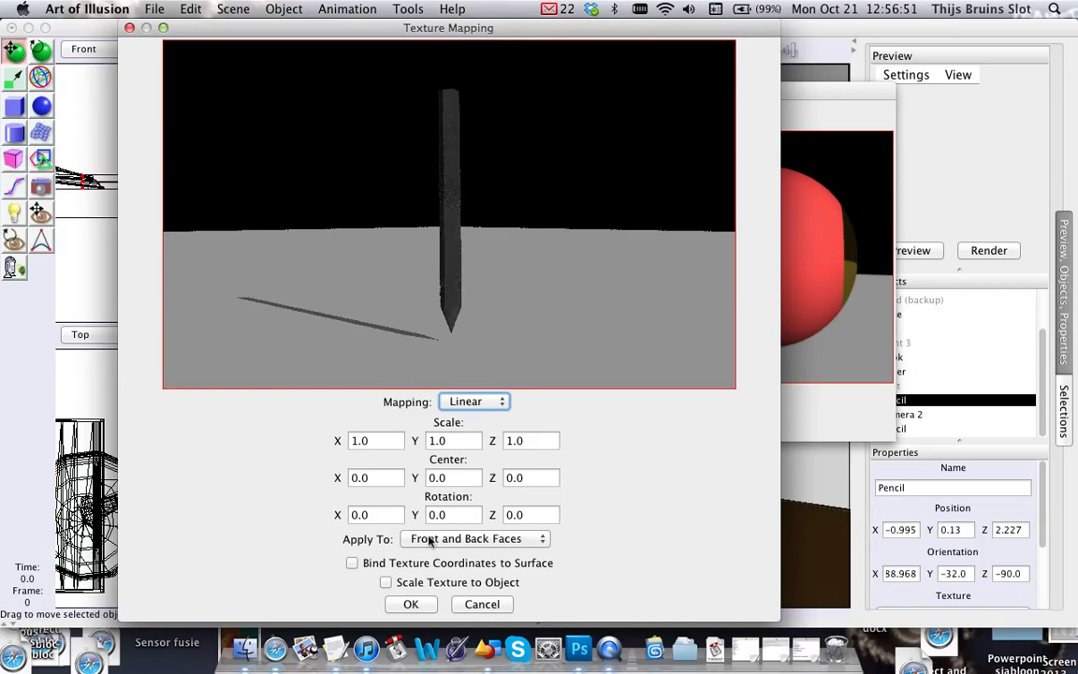
click(416, 604)
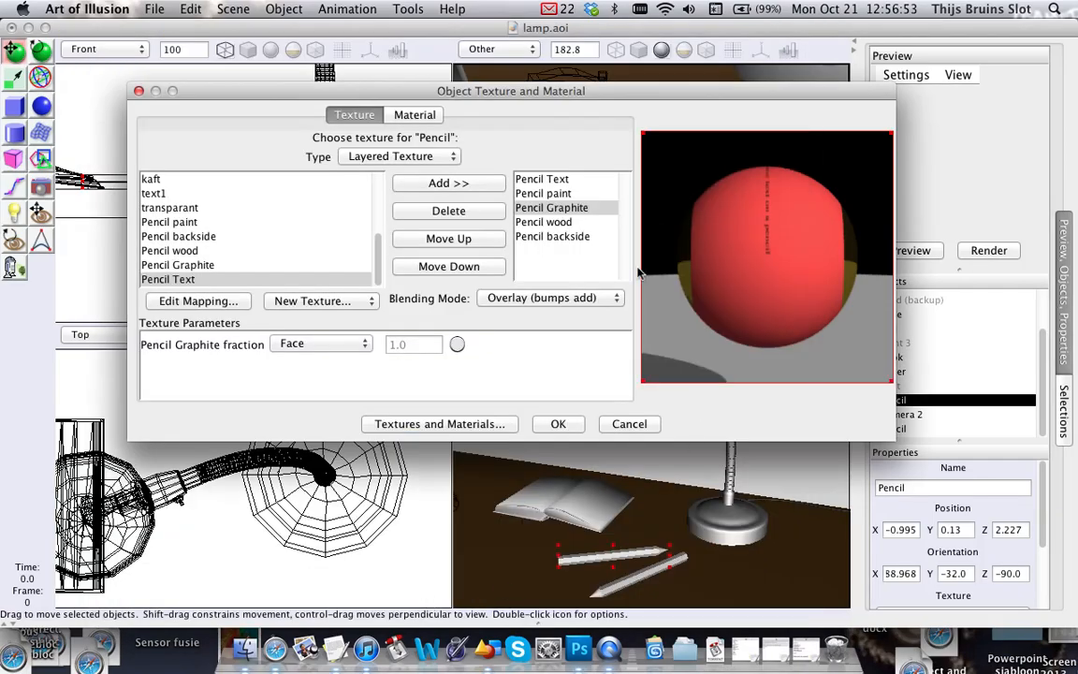
Examine the wood grain direction of the Pencil wood layer's mapping by turning the enlarged pencil preview.
click(573, 221)
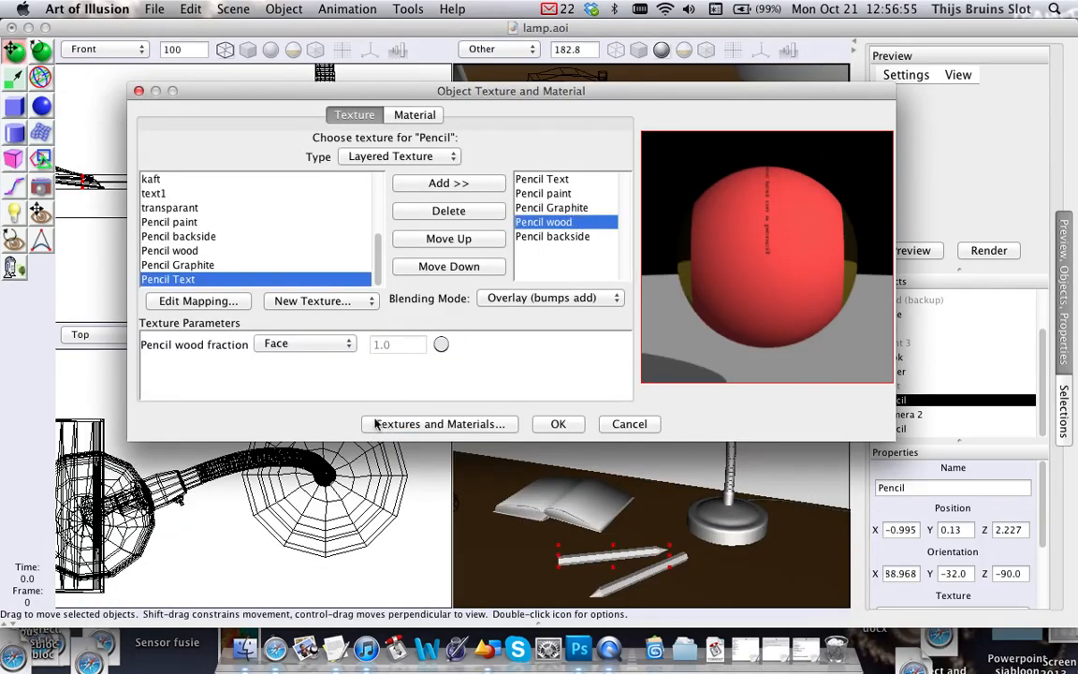
click(225, 312)
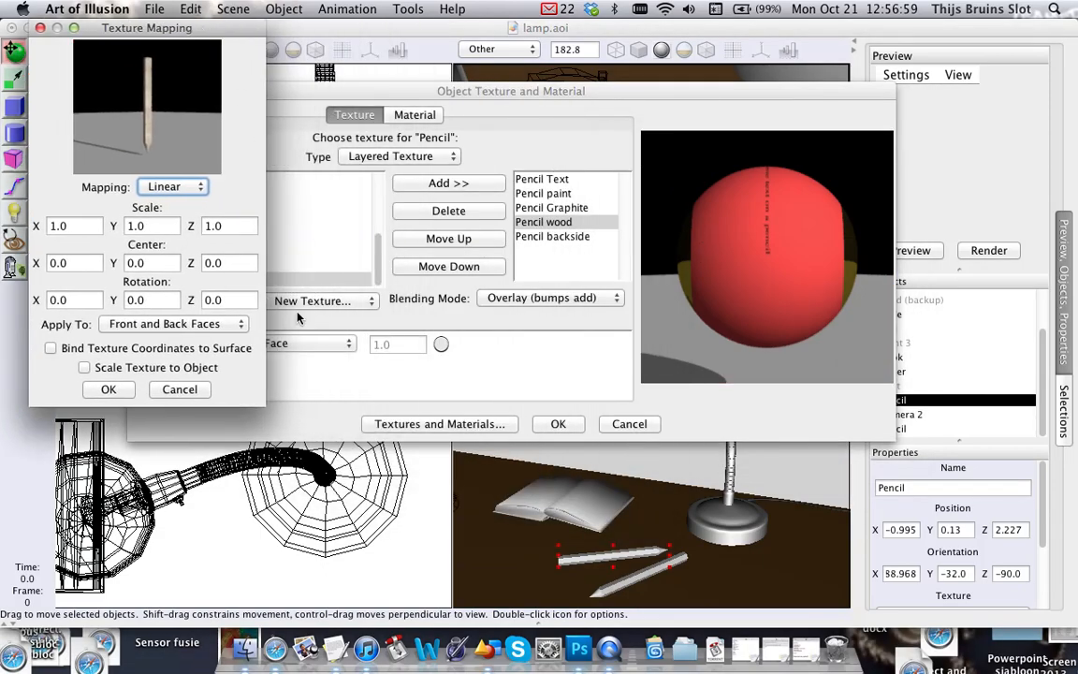
drag(264, 405, 855, 600)
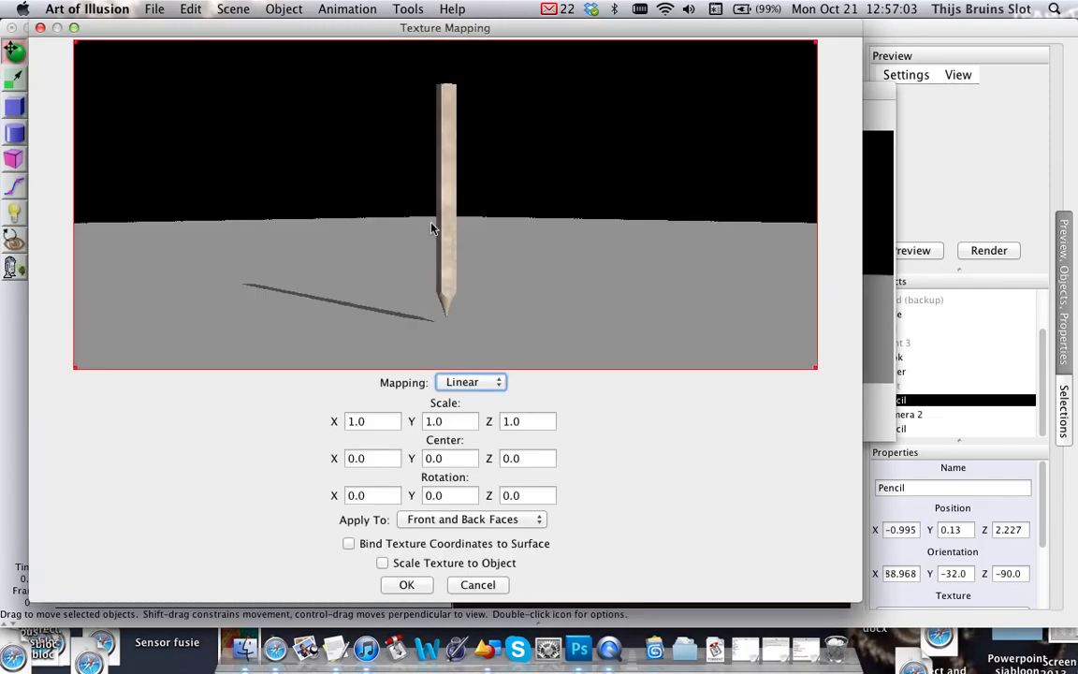
mouse_move(443, 234)
mouse_down()
mouse_move(489, 308)
mouse_move(492, 240)
mouse_move(638, 232)
mouse_move(650, 199)
mouse_up()
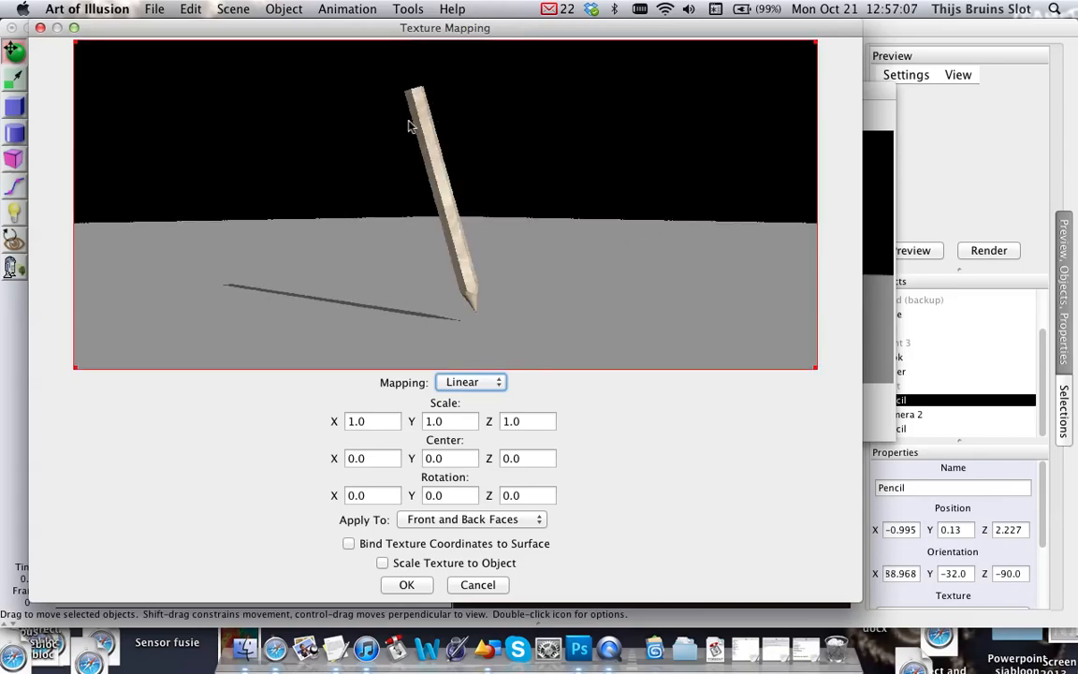
drag(427, 257, 492, 232)
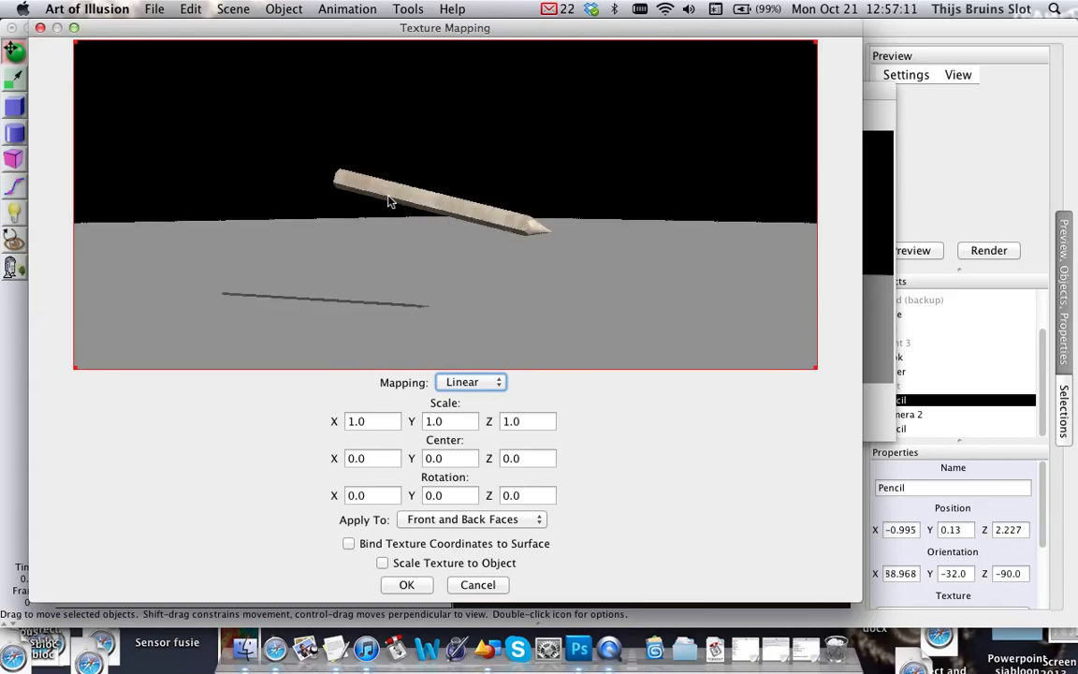
drag(431, 181, 473, 215)
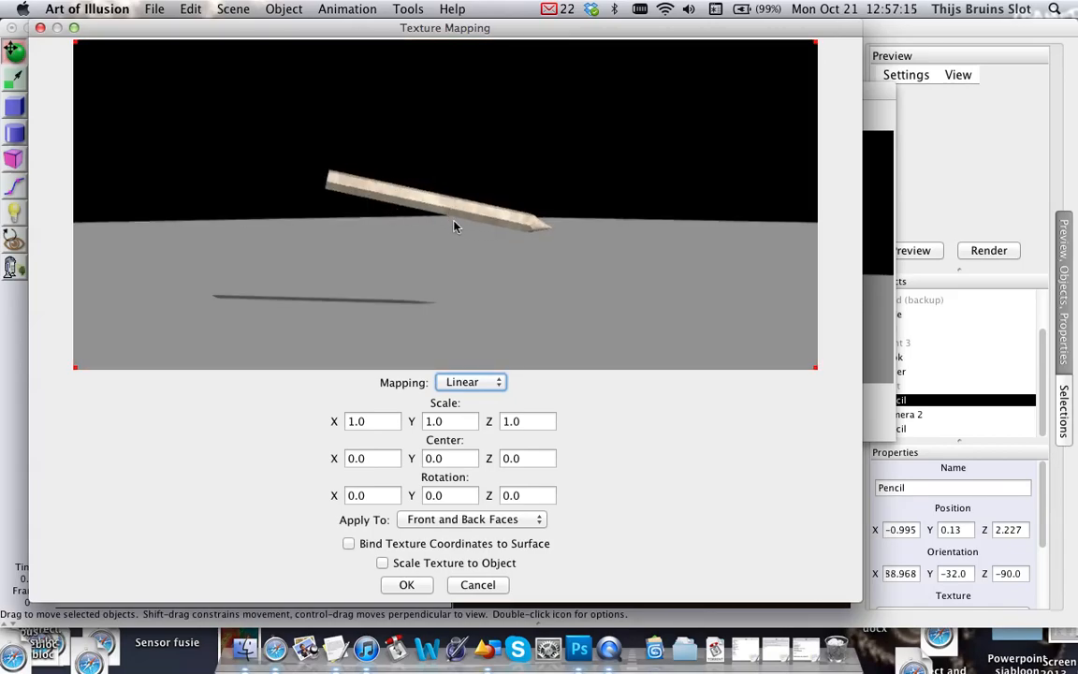
click(478, 585)
Reopen the Pencil wood layer's mapping with an enlarged preview and set its Z rotation to 90.
click(182, 279)
click(197, 301)
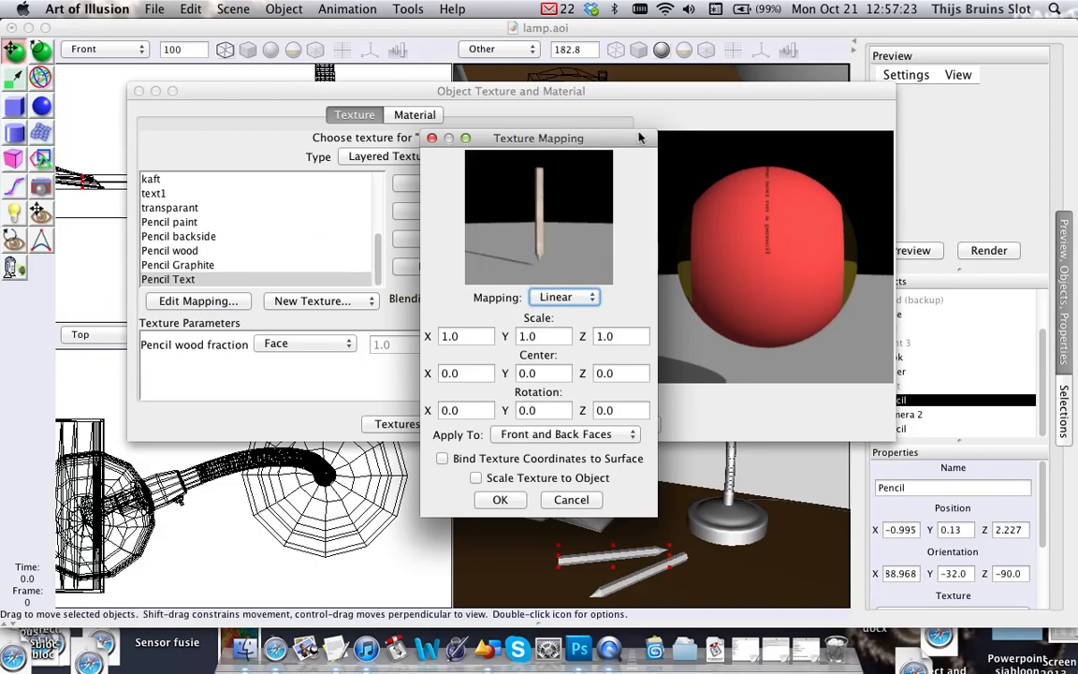
drag(621, 139, 207, 29)
drag(241, 405, 339, 420)
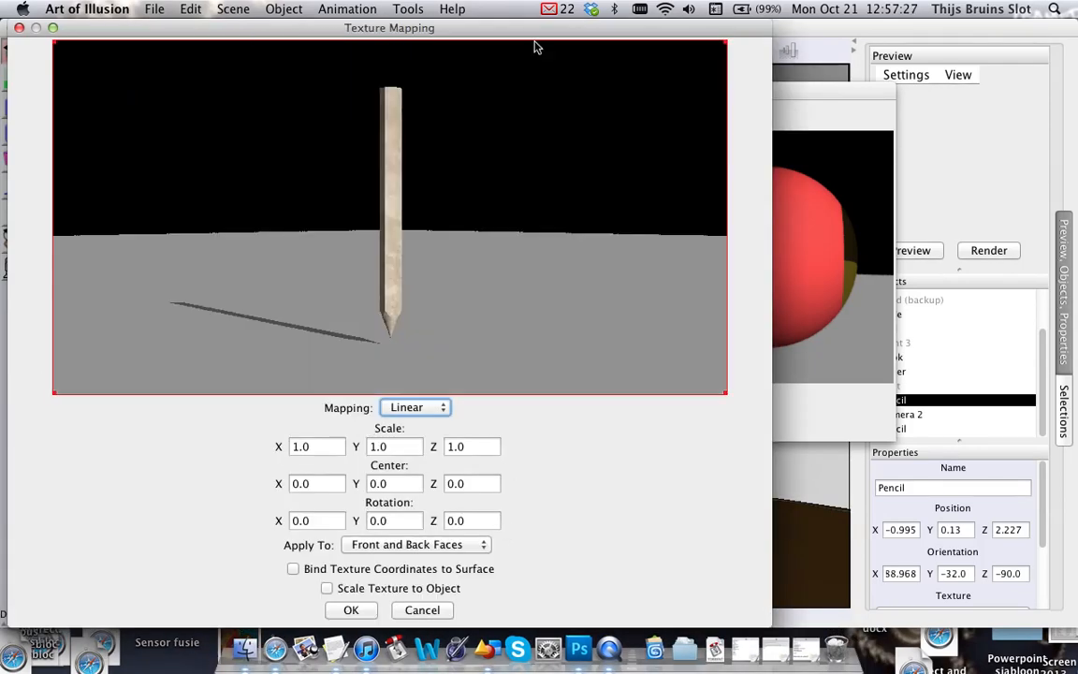
drag(535, 30, 683, 9)
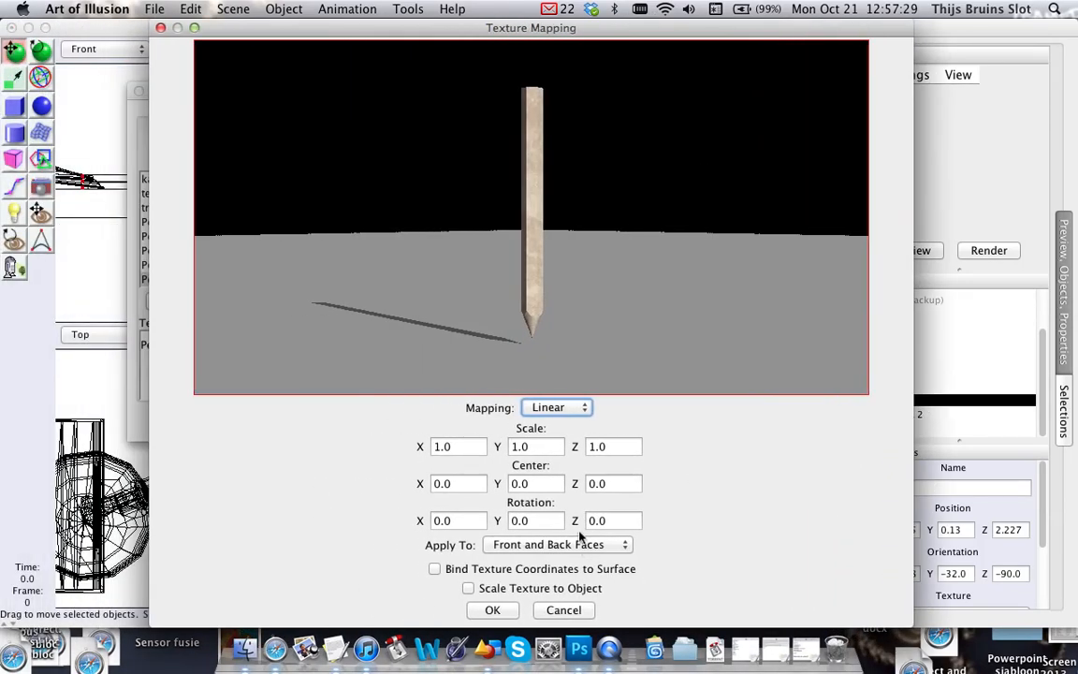
click(614, 520)
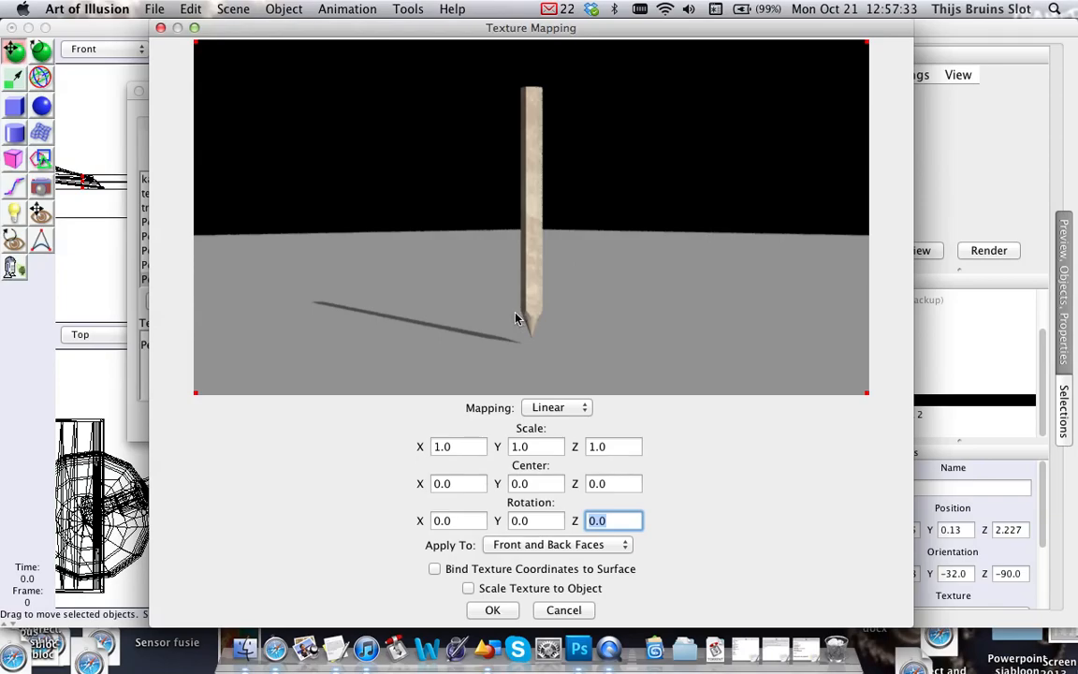
text(90)
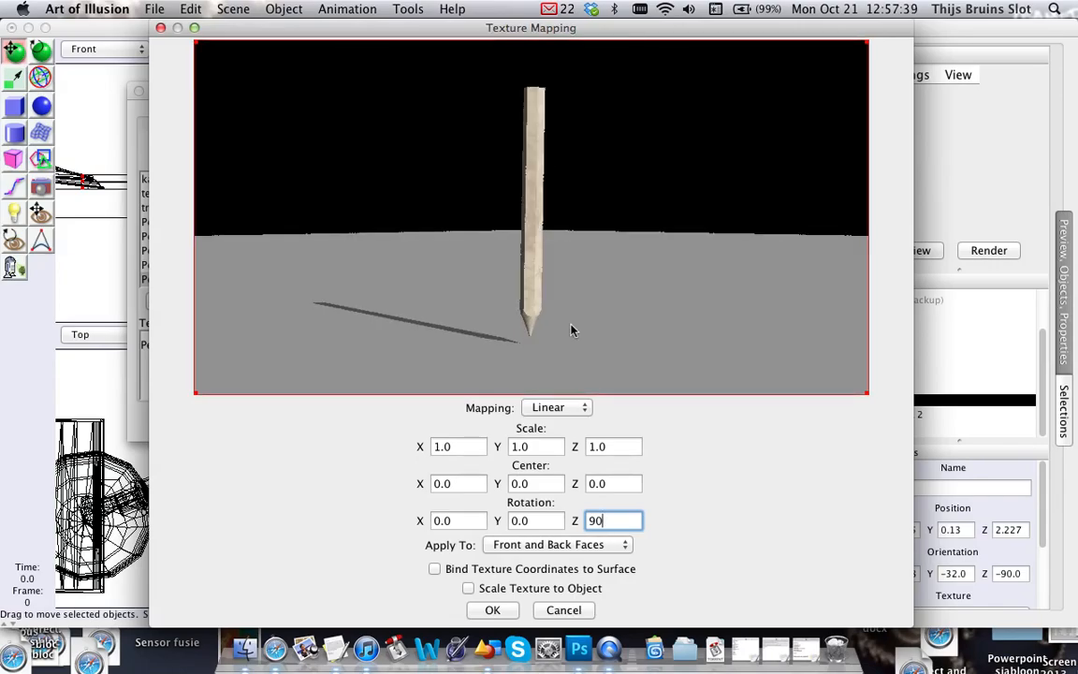
Try a Y rotation of 90 in the Pencil wood mapping and return it to 0.
key(shift+Tab)
text(90)
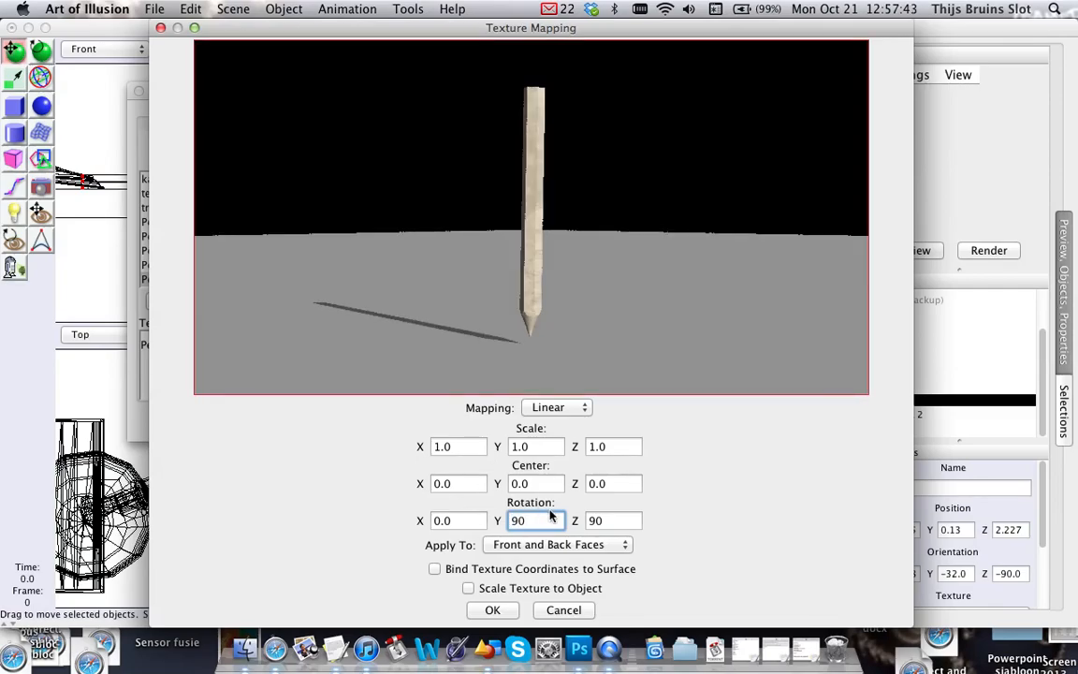
key(BackSpace)
key(BackSpace)
text(0)
Set the Pencil wood mapping's X rotation to 90, check the grain on the previewed pencil and accept the mapping.
key(shift+Tab)
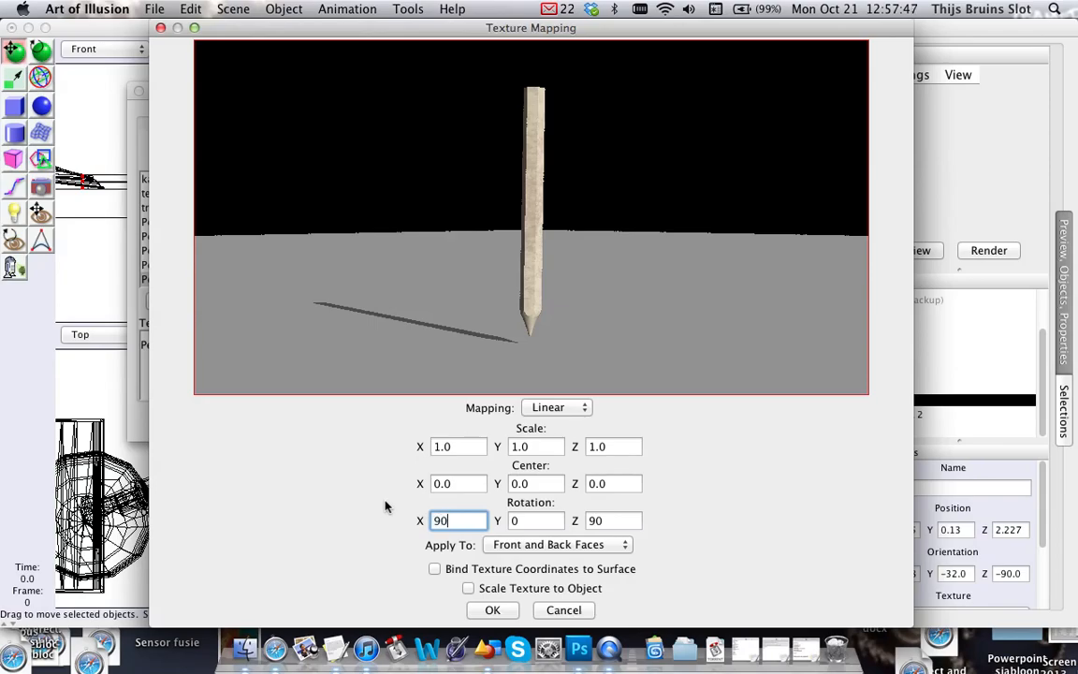
text(90)
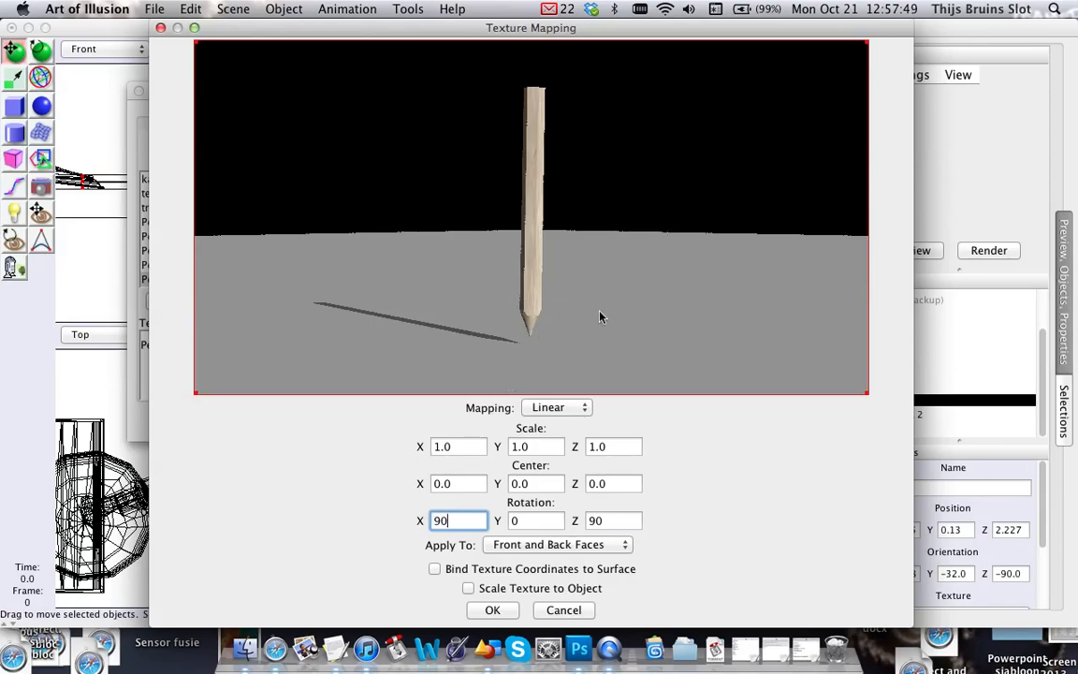
drag(580, 312, 551, 326)
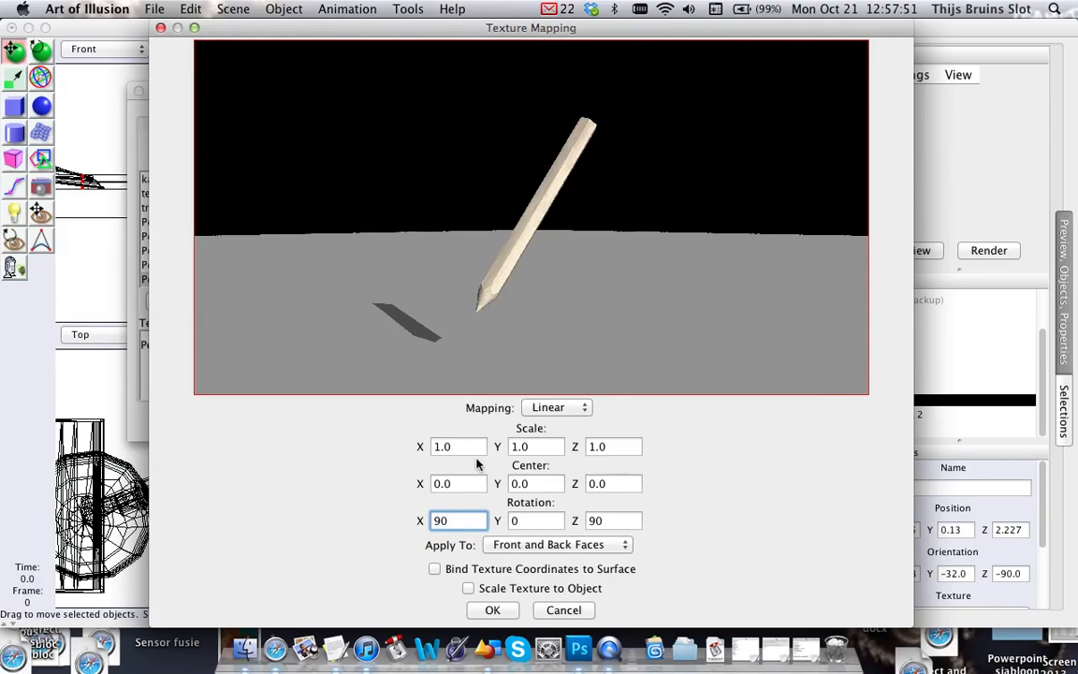
mouse_move(514, 322)
mouse_down()
mouse_move(465, 295)
mouse_move(488, 310)
mouse_up()
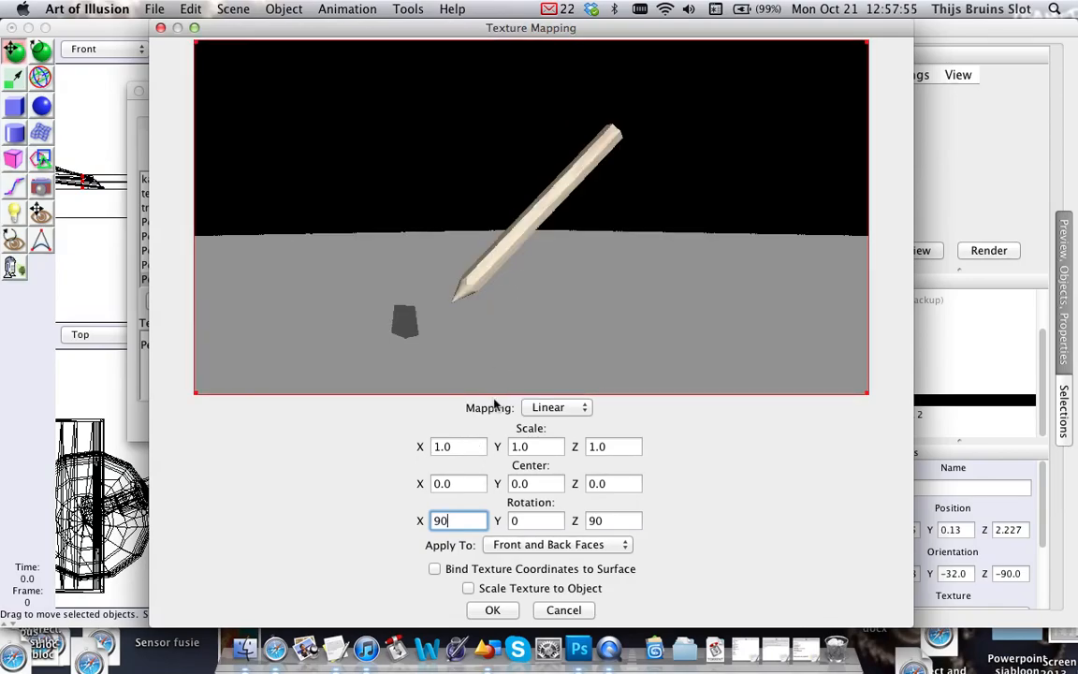
click(494, 610)
Open the Pencil backside layer's mapping with an enlarged preview and inspect the pencil from several angles.
click(580, 237)
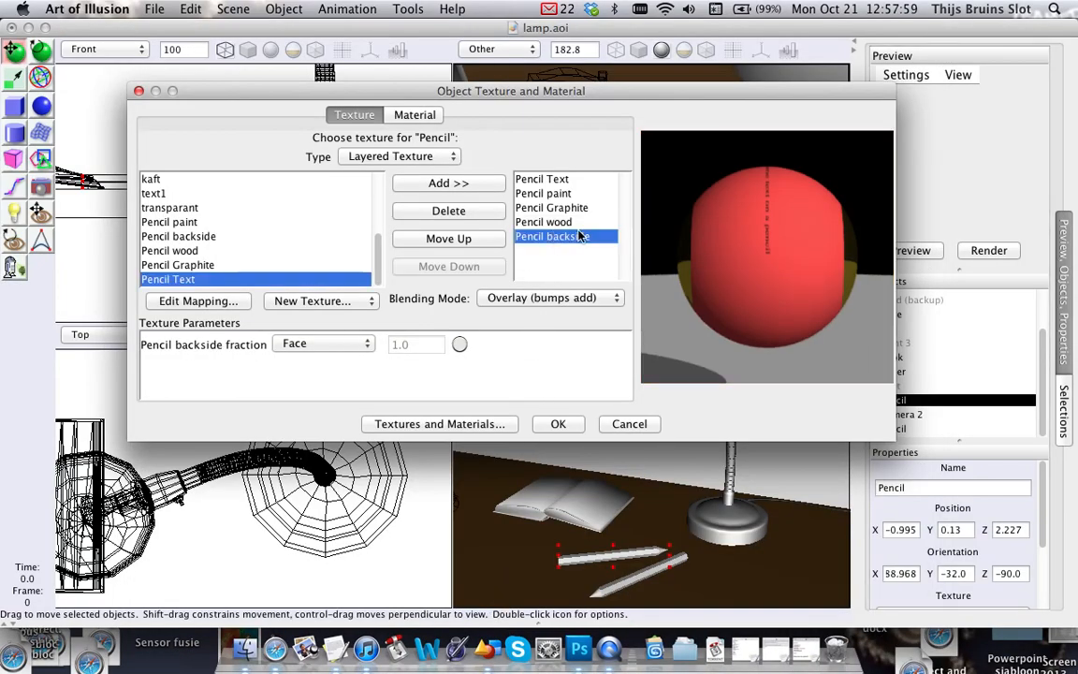
click(192, 301)
drag(524, 137, 159, 19)
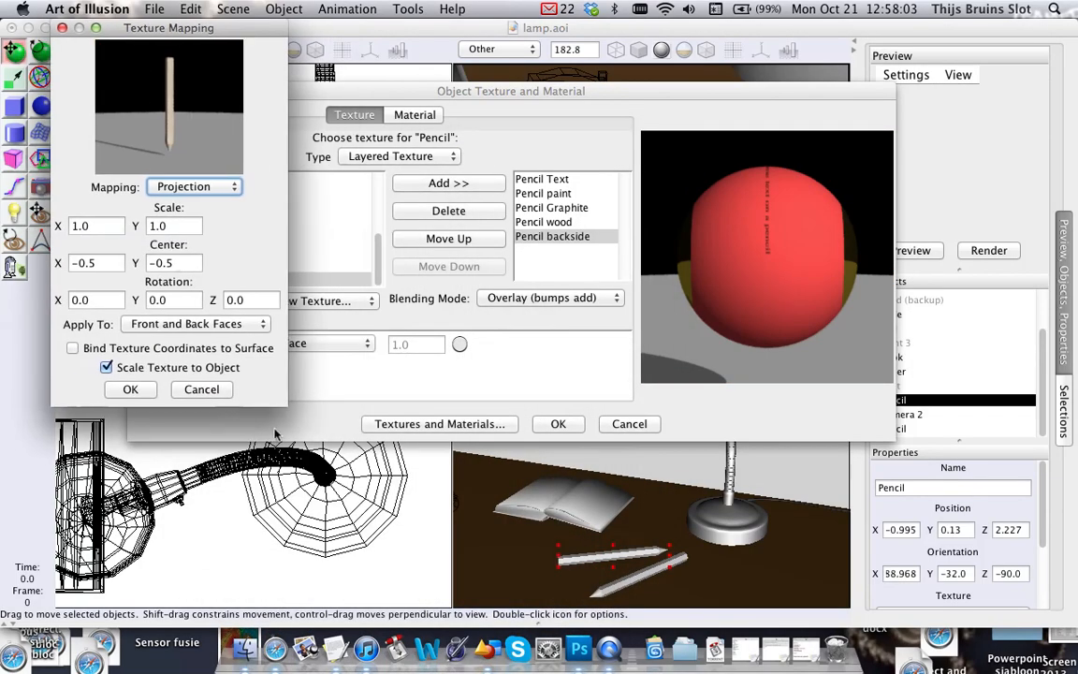
drag(286, 406, 644, 441)
drag(484, 32, 563, 446)
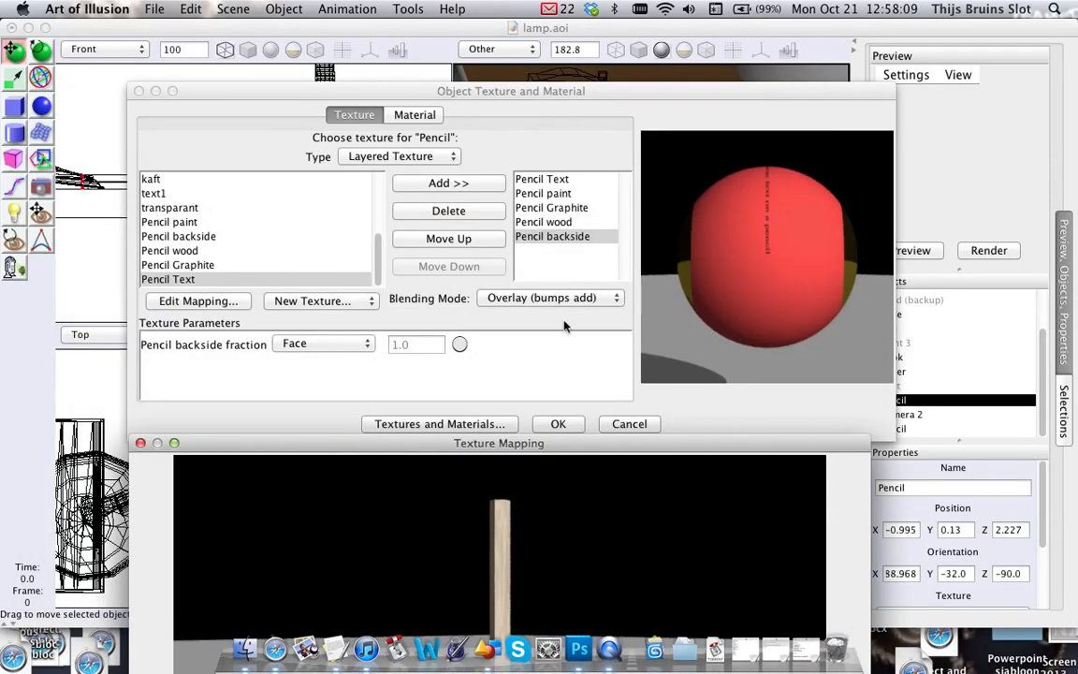
drag(600, 446, 523, 33)
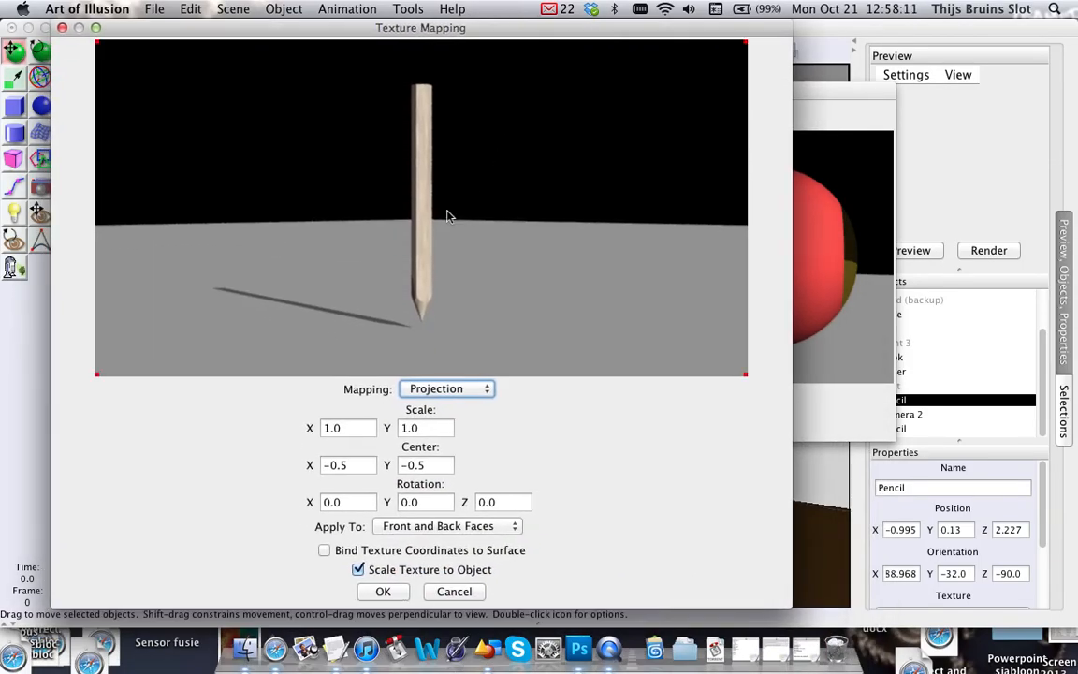
drag(393, 139, 358, 186)
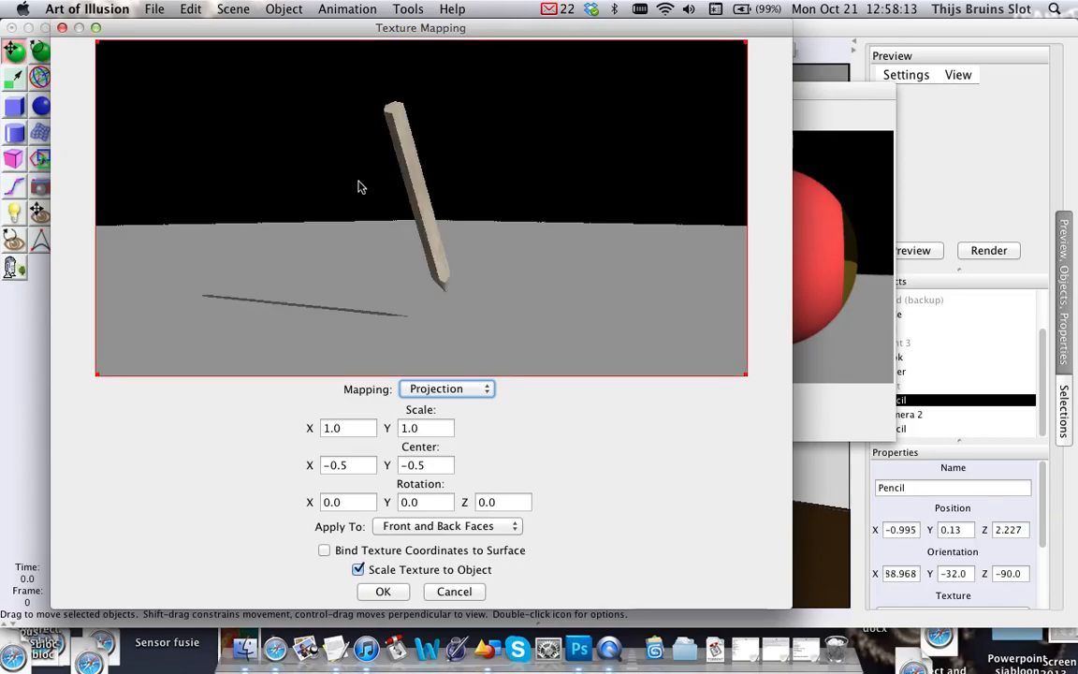
drag(702, 28, 727, 7)
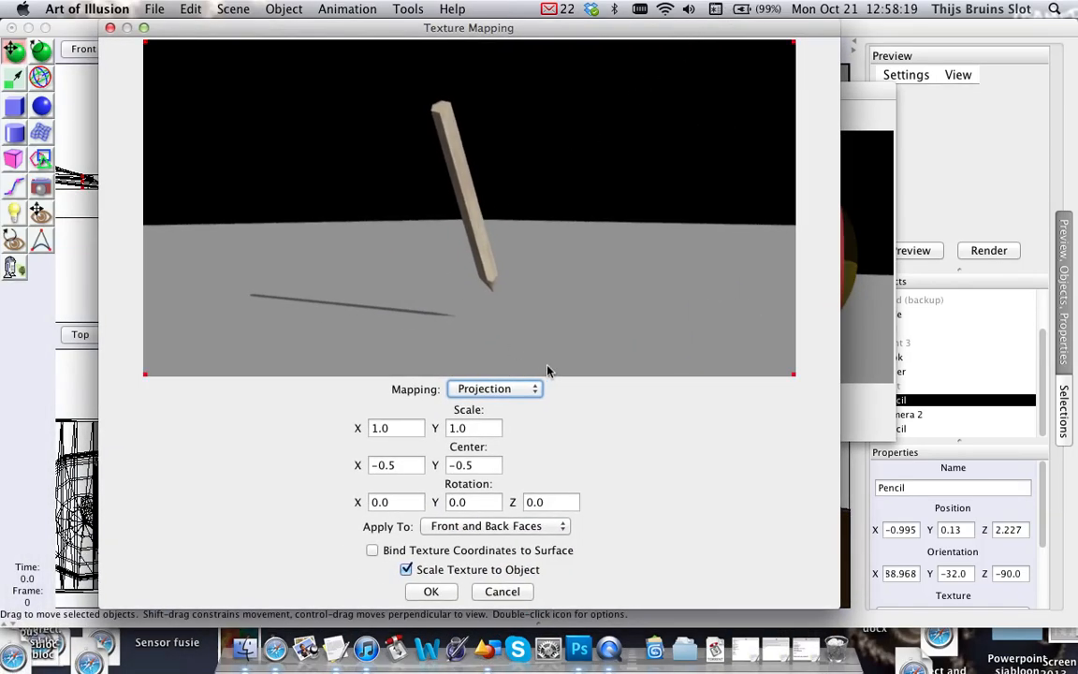
mouse_move(444, 150)
mouse_down()
mouse_move(457, 233)
mouse_move(496, 277)
mouse_up()
mouse_move(496, 157)
mouse_down()
mouse_move(503, 147)
mouse_move(600, 318)
mouse_up()
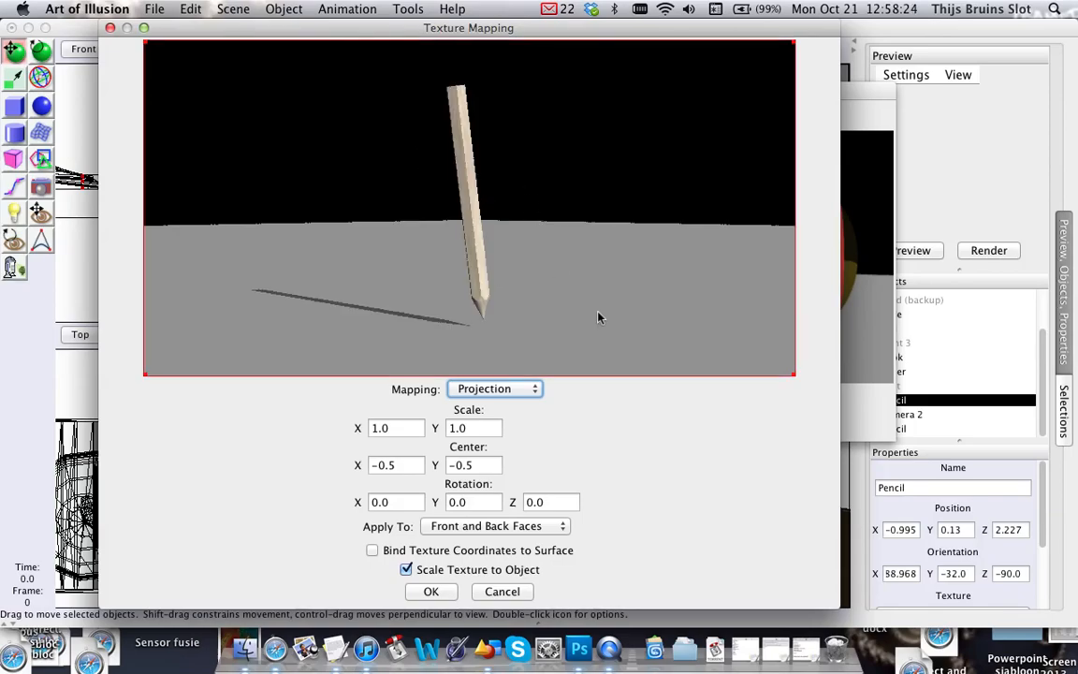
Set the Pencil backside projection's X rotation to 90 and its center to X 0 and Y 0.
double_click(400, 506)
text(90)
drag(444, 264, 486, 270)
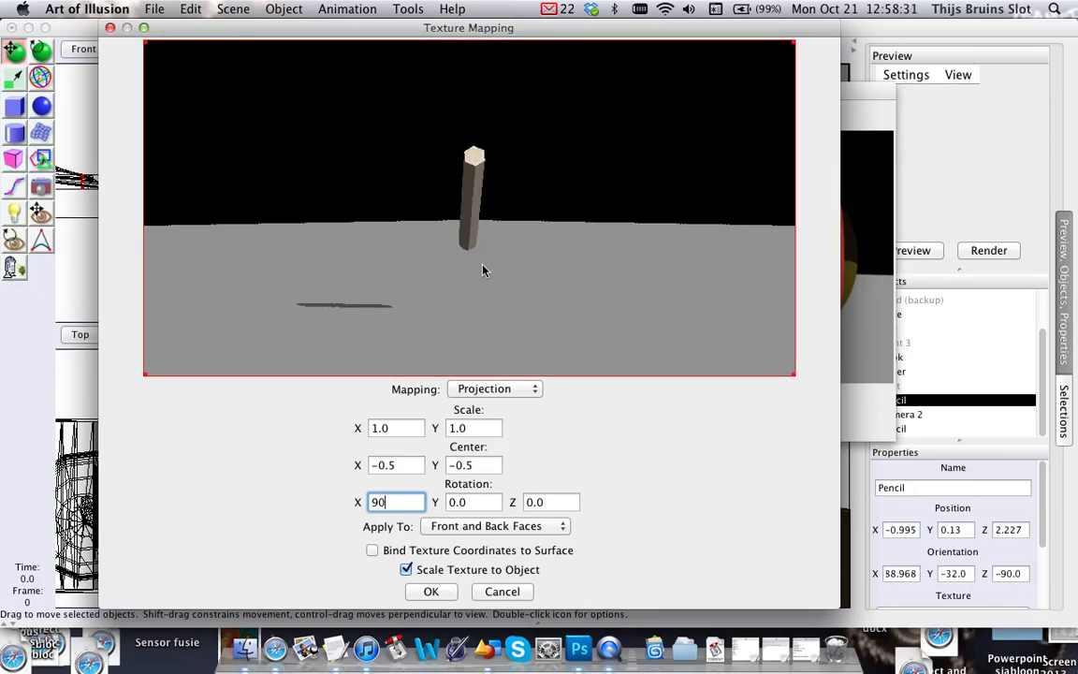
drag(409, 464, 354, 458)
text(0)
key(Tab)
text(0)
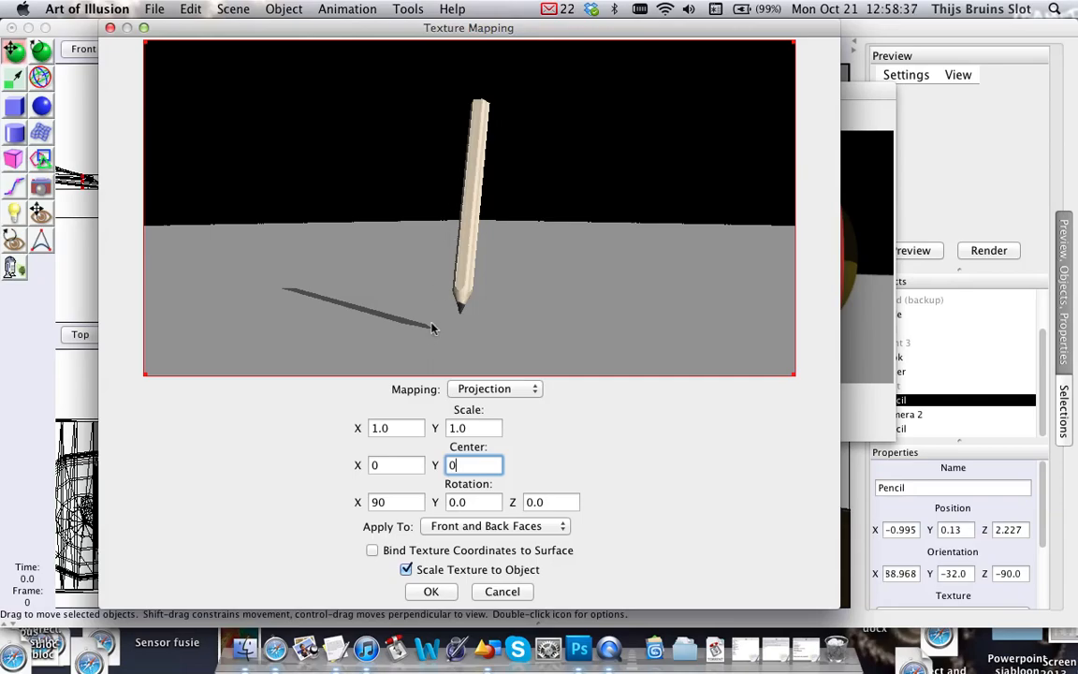
Set the Pencil backside mapping's scale to 0.8 in X and Y and accept the mapping.
mouse_move(433, 328)
mouse_down()
mouse_move(459, 245)
mouse_move(449, 221)
mouse_move(433, 225)
mouse_move(465, 207)
mouse_up()
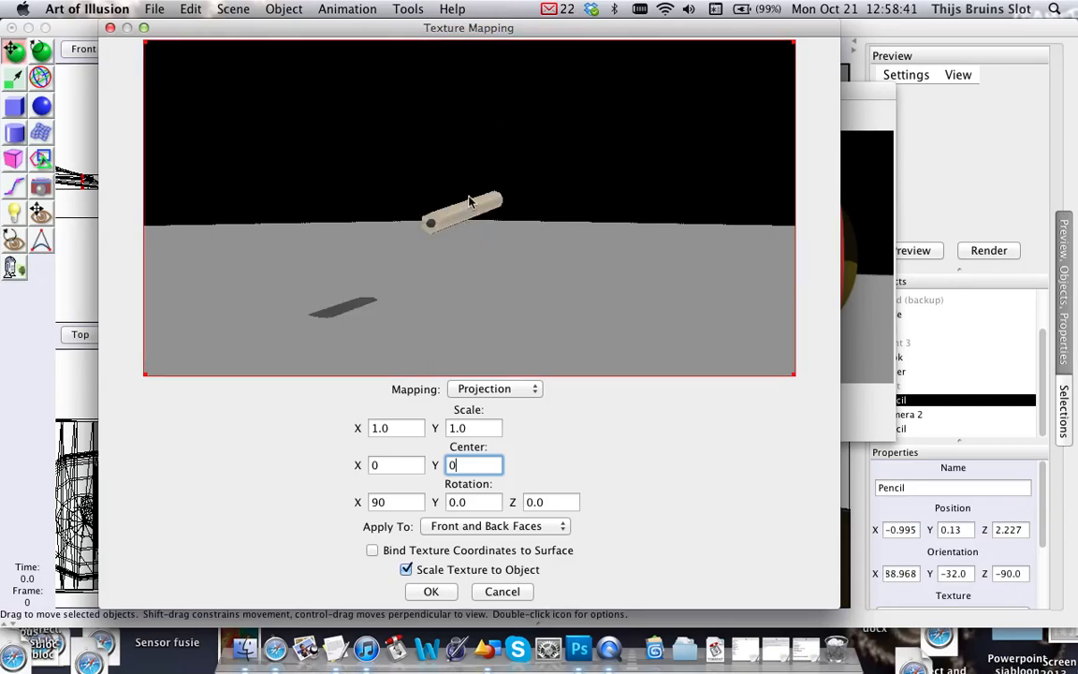
drag(405, 428, 330, 422)
text(0.8)
key(Tab)
text(0.7)
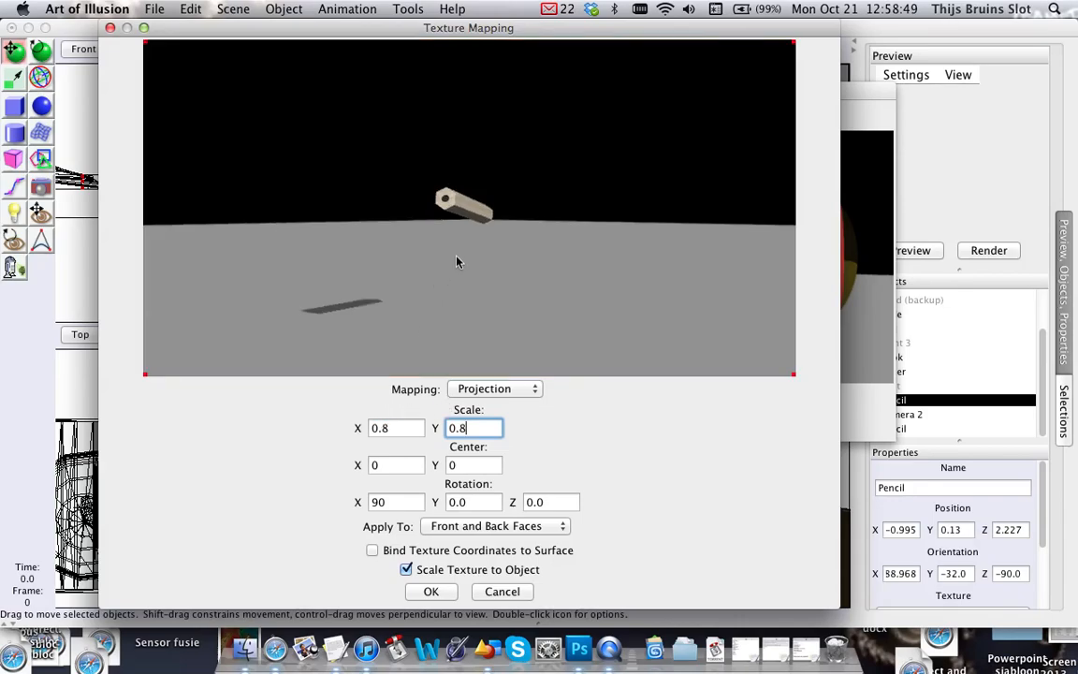
click(437, 594)
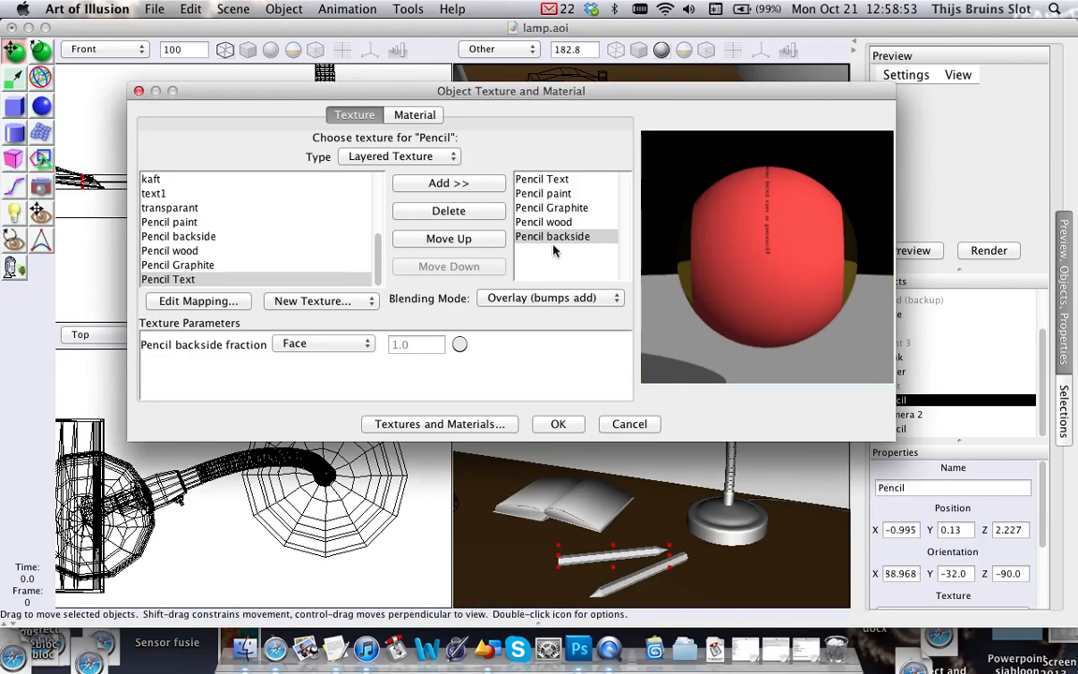
Reopen the Pencil backside mapping, examine the pencil's back end on an enlarged preview and close it without changes.
click(197, 301)
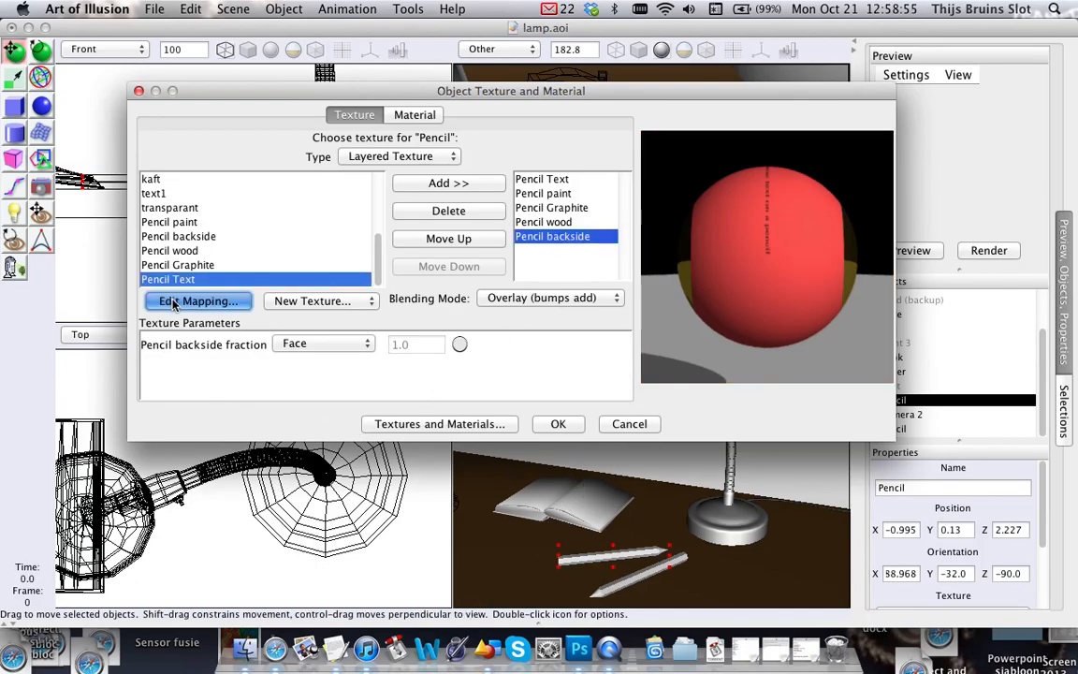
drag(536, 141, 69, 21)
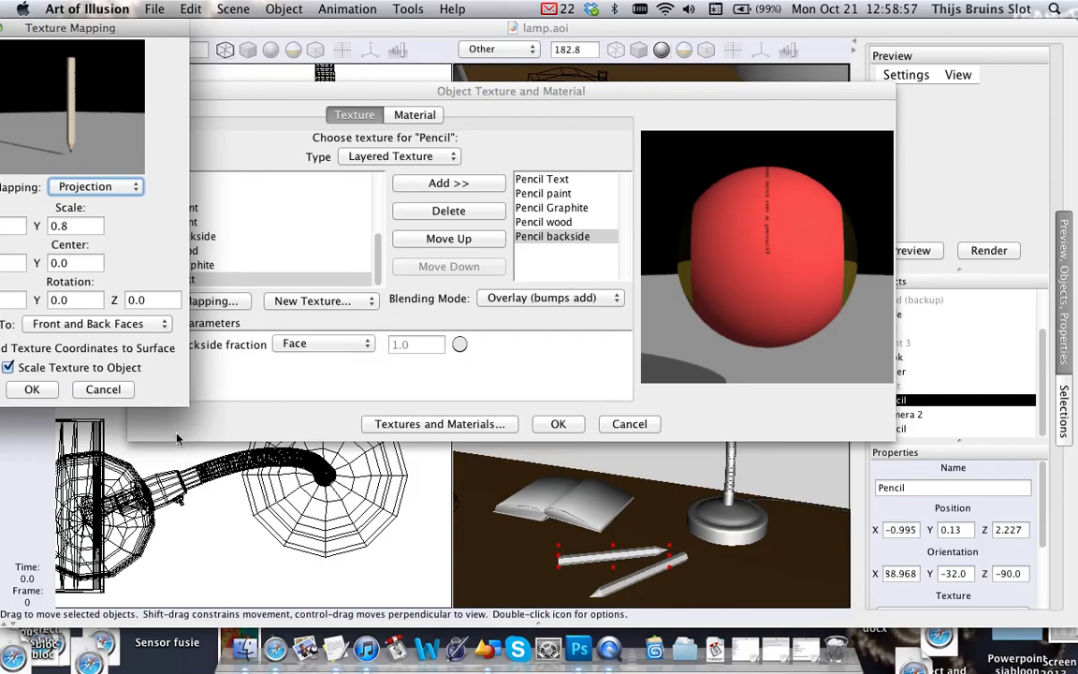
drag(186, 406, 443, 551)
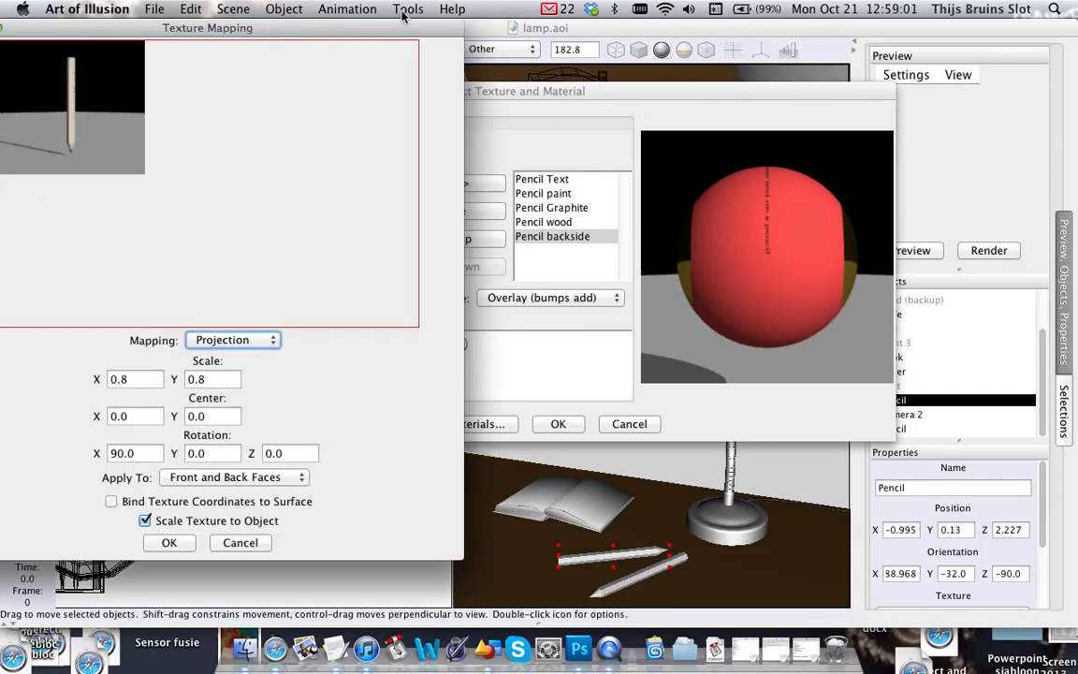
drag(214, 27, 397, 29)
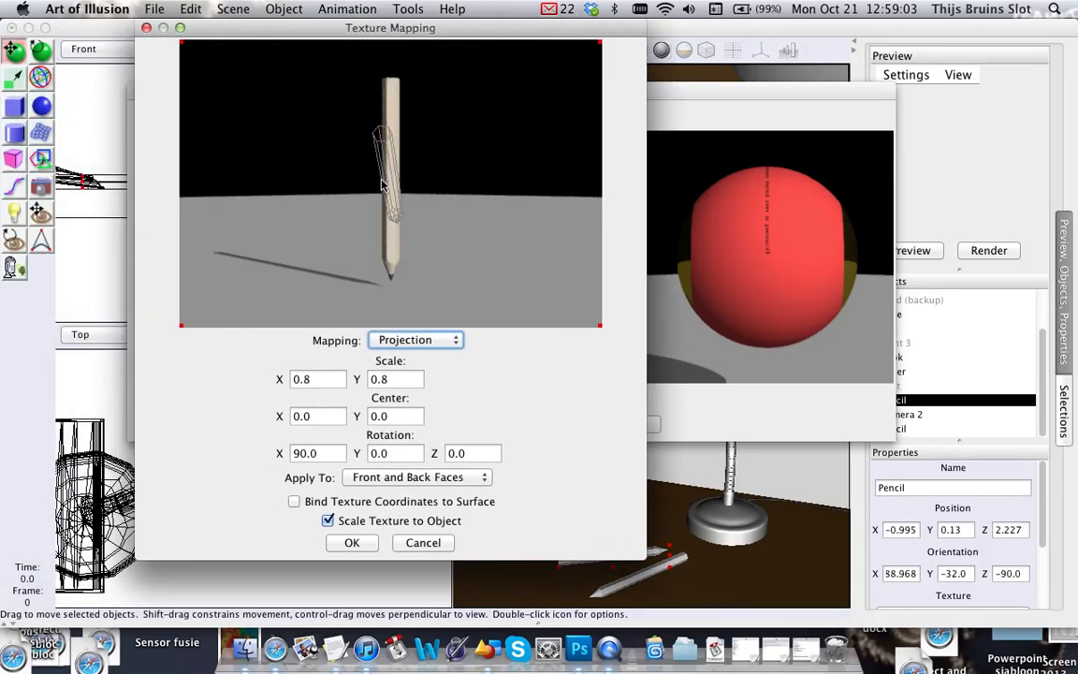
drag(389, 225, 389, 224)
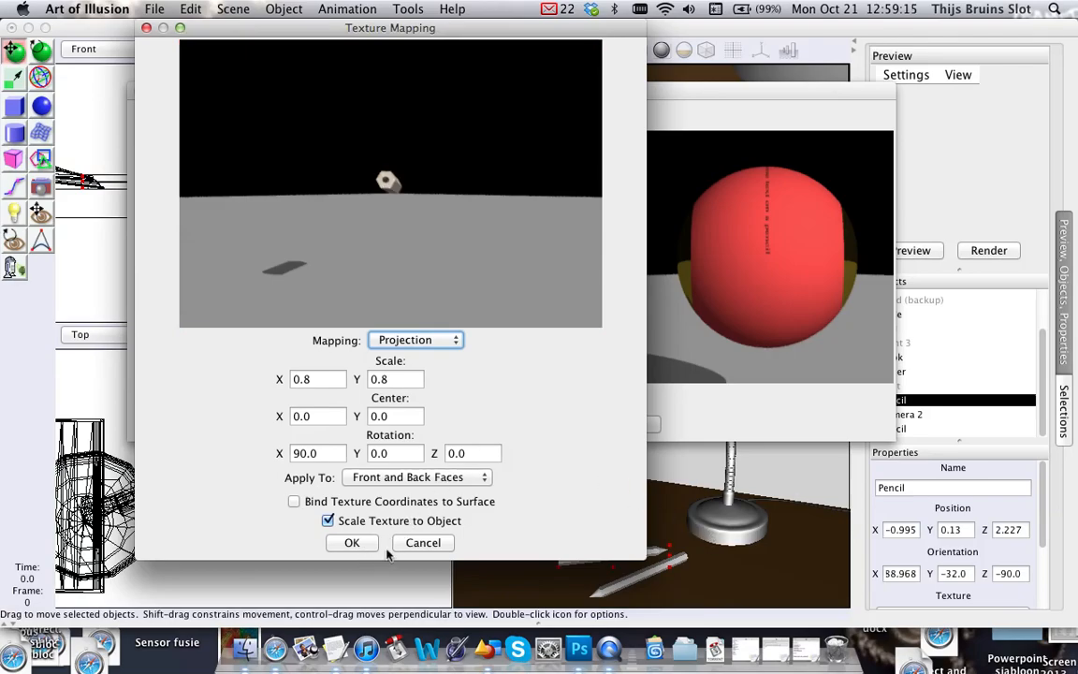
click(352, 543)
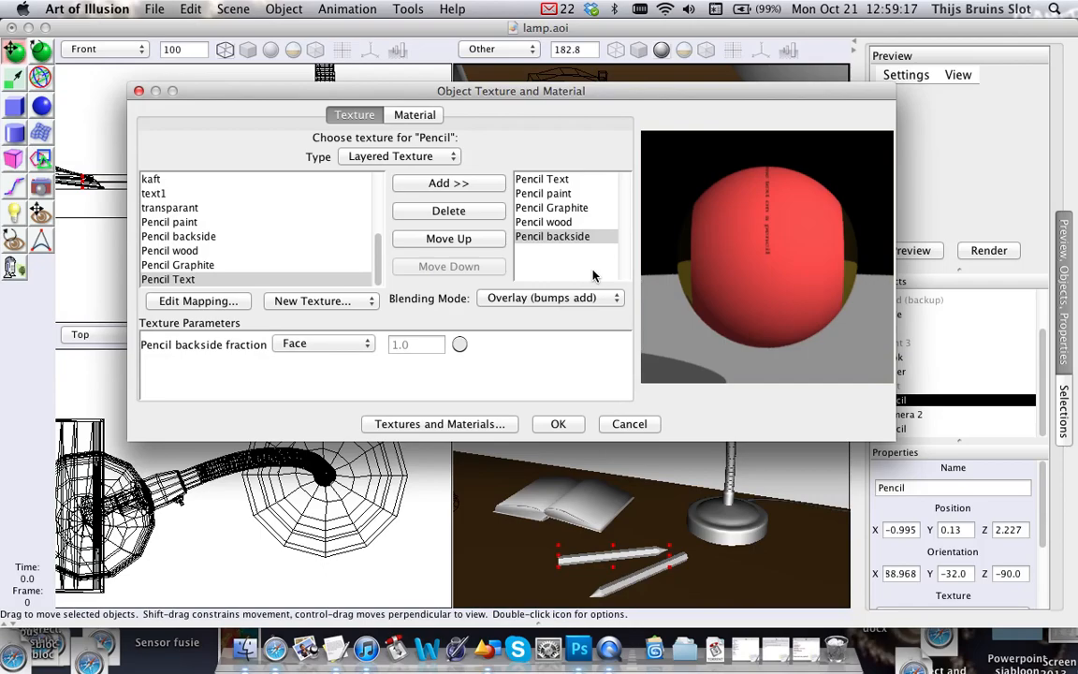
Apply the layered texture to the pencil and show the scene through Camera 2 in place of Camera 1.
click(559, 425)
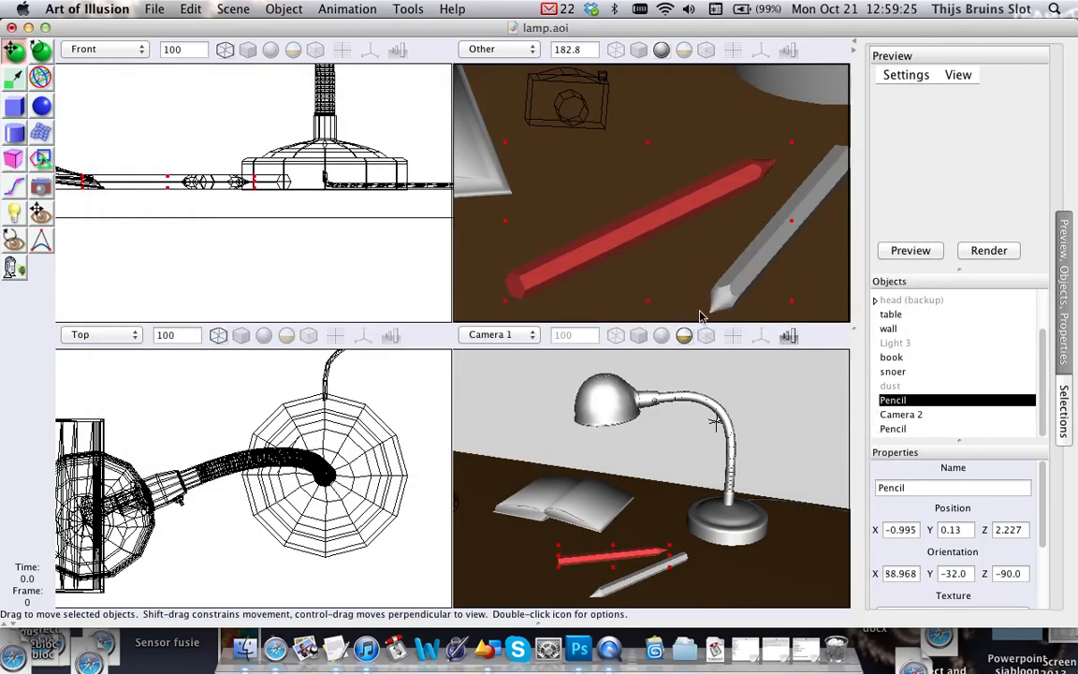
click(499, 335)
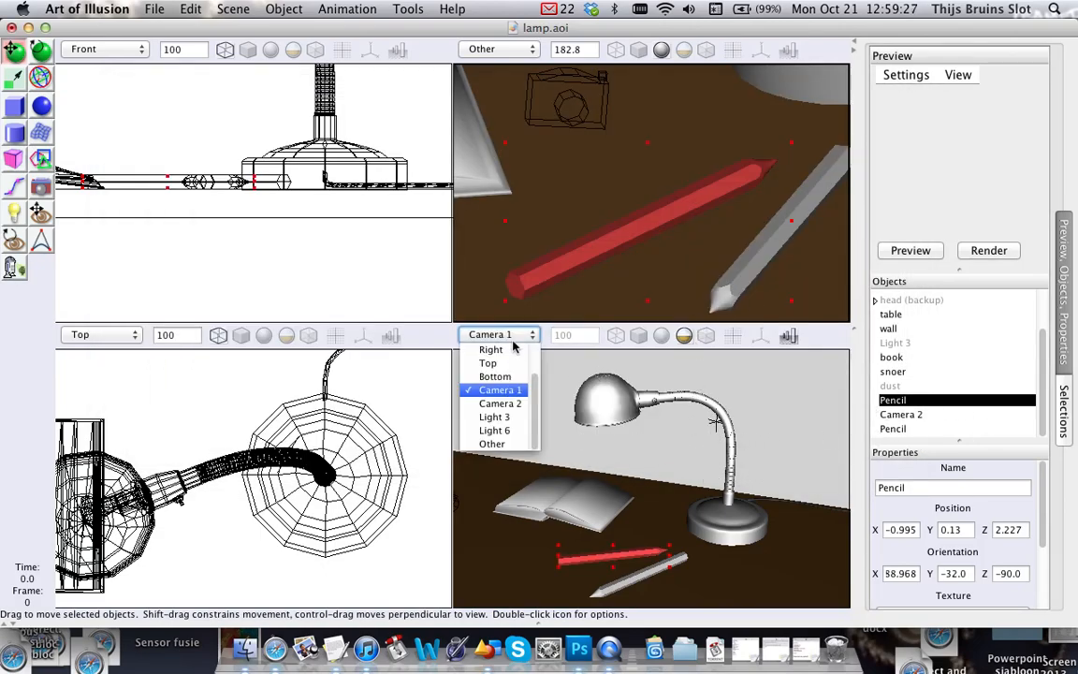
click(499, 404)
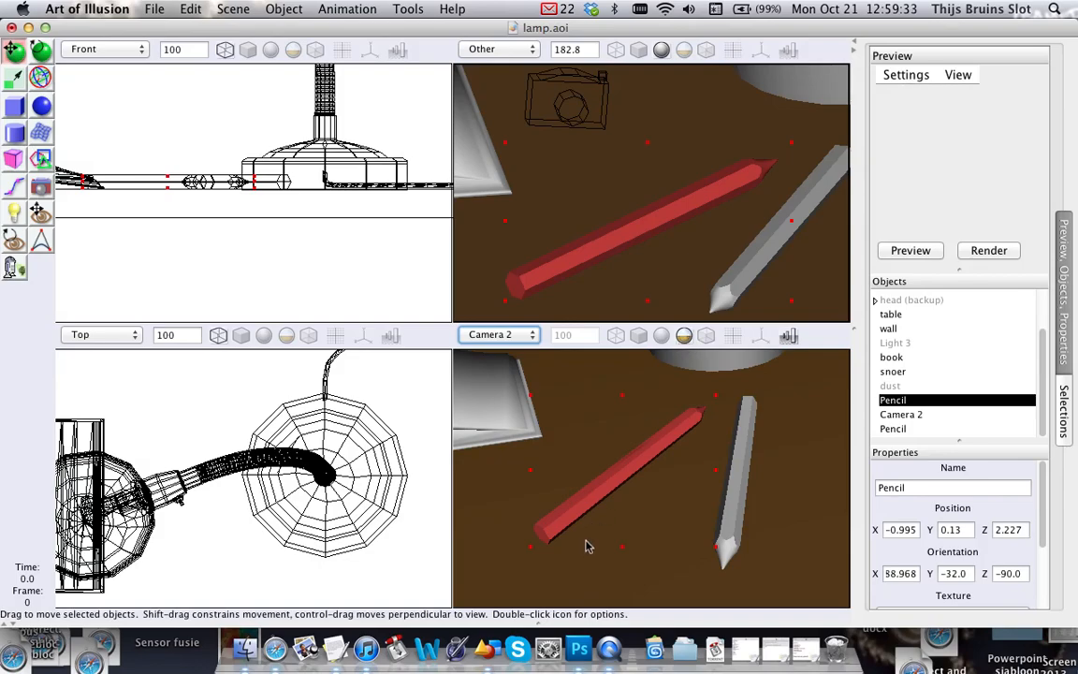
Open the textured pencil's mesh for editing.
double_click(948, 405)
scroll(501, 315, down, 2)
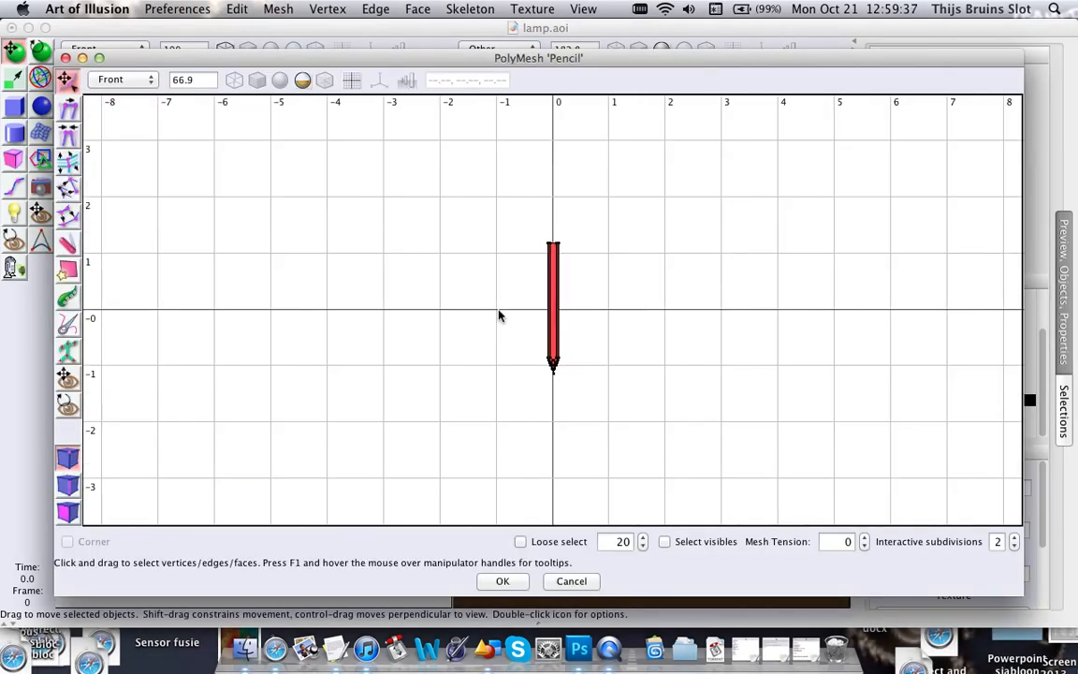
scroll(501, 316, up, 5)
scroll(500, 311, down, 1)
mouse_move(564, 345)
middle_down()
mouse_move(565, 275)
mouse_move(586, 252)
mouse_move(623, 289)
mouse_move(667, 303)
mouse_move(645, 261)
middle_up()
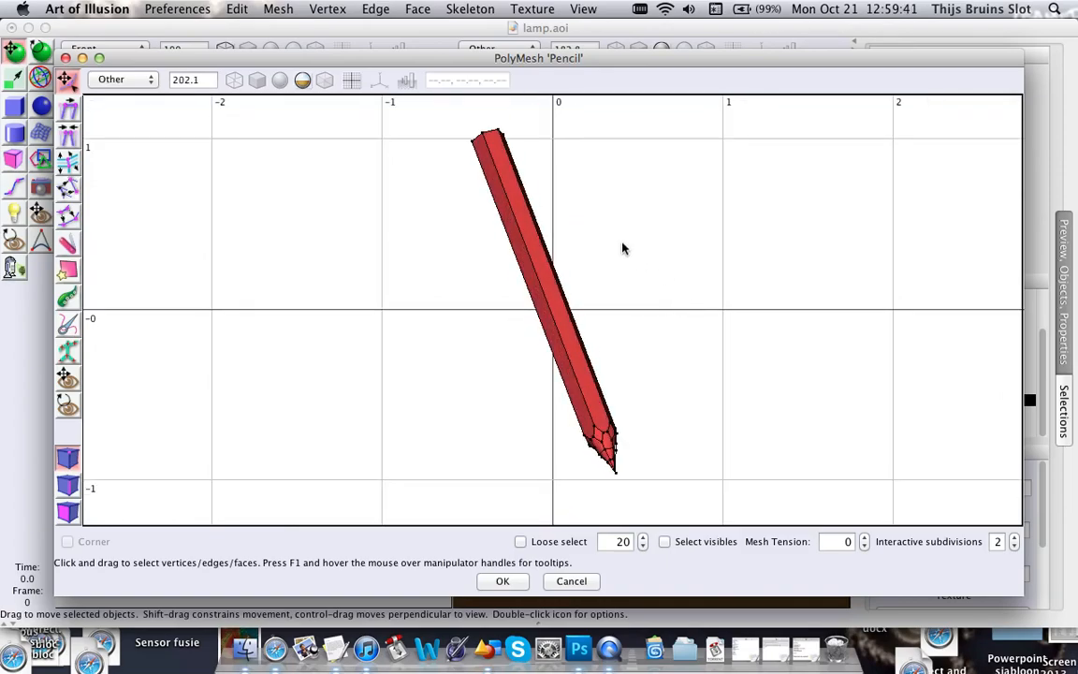
Select the long side faces around the pencil's shaft, excluding the faces of the sharpened tip.
click(513, 241)
shift+click(513, 236)
middle_drag(480, 238, 559, 218)
shift+click(470, 249)
middle_drag(470, 249, 498, 225)
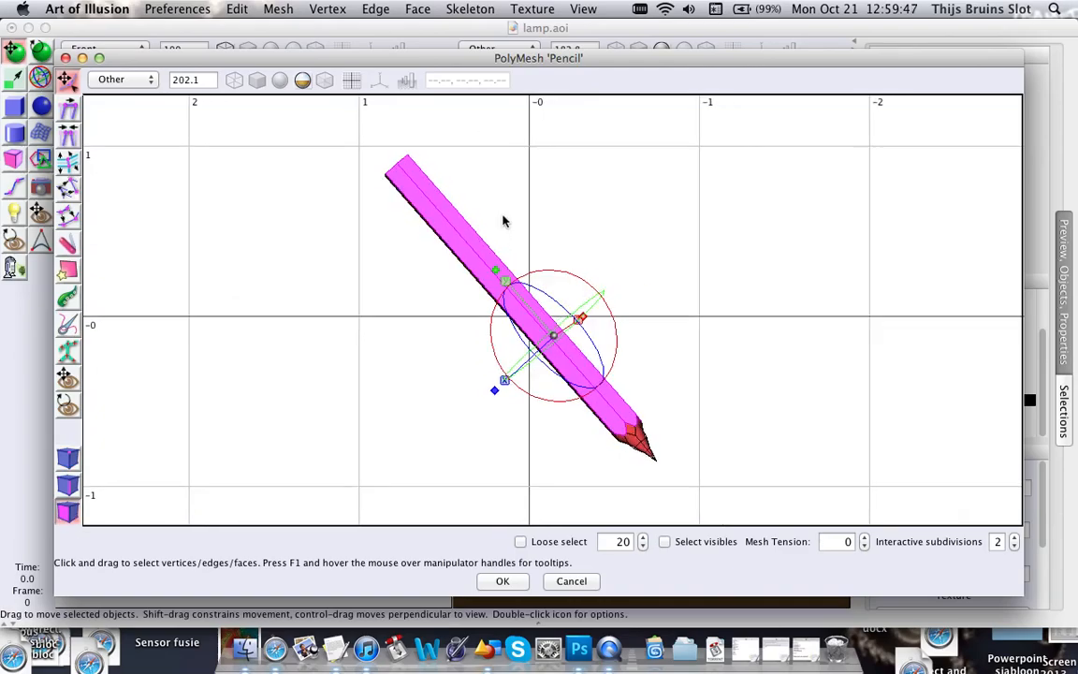
mouse_move(435, 239)
middle_down()
mouse_move(529, 206)
mouse_move(513, 199)
mouse_move(544, 210)
middle_up()
shift+click(513, 199)
shift+click(603, 207)
mouse_move(477, 236)
middle_down()
mouse_move(732, 171)
mouse_move(669, 257)
middle_up()
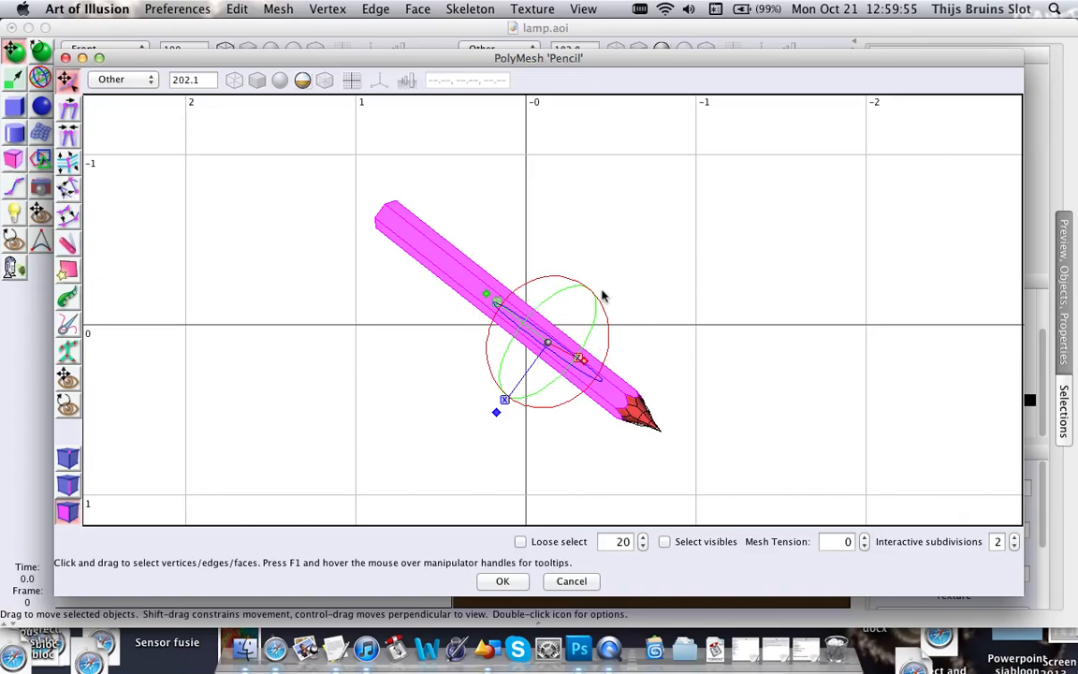
Set the Pencil Graphite, Pencil wood and Pencil backside fractions of the selected shaft faces to 0.0, keeping text and paint at 1.0.
click(376, 9)
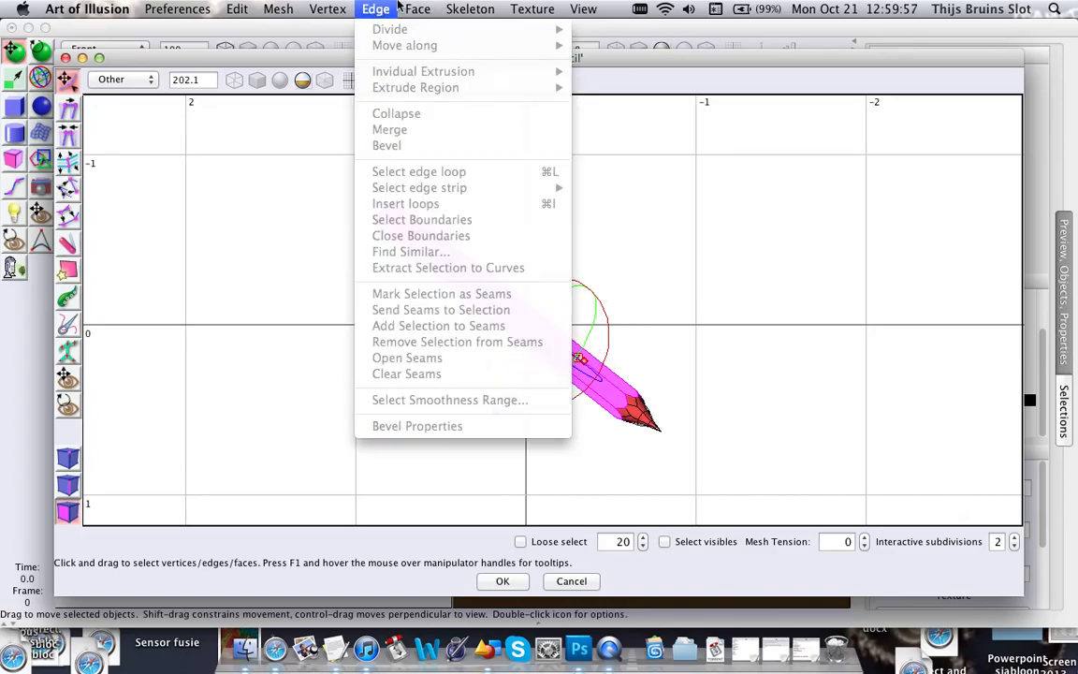
mouse_move(410, 8)
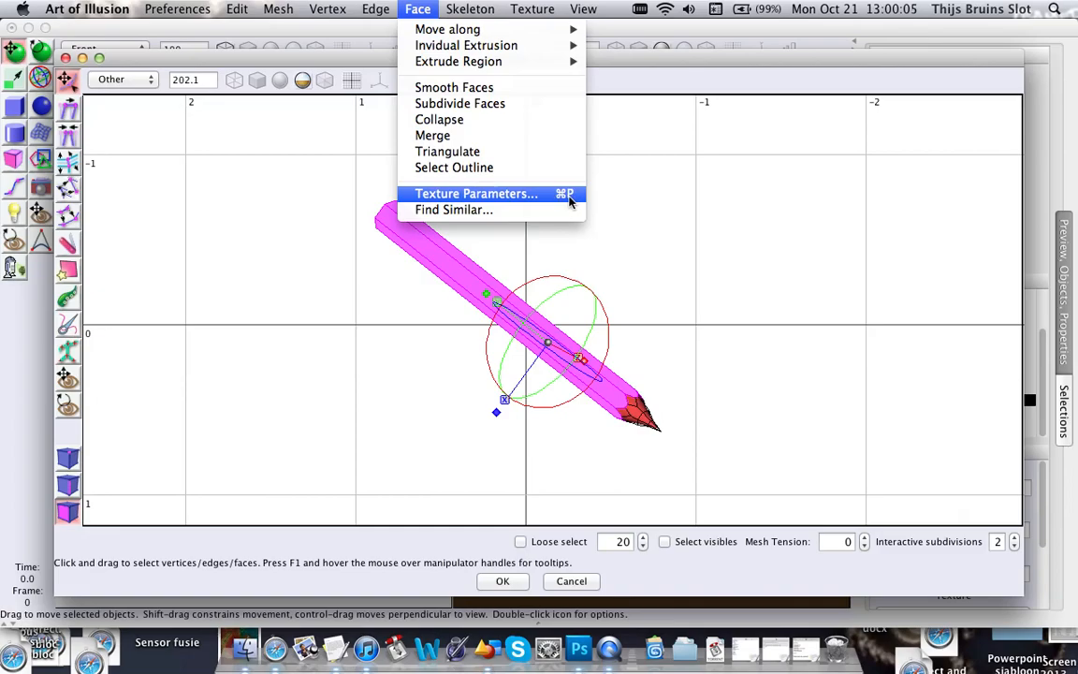
click(473, 194)
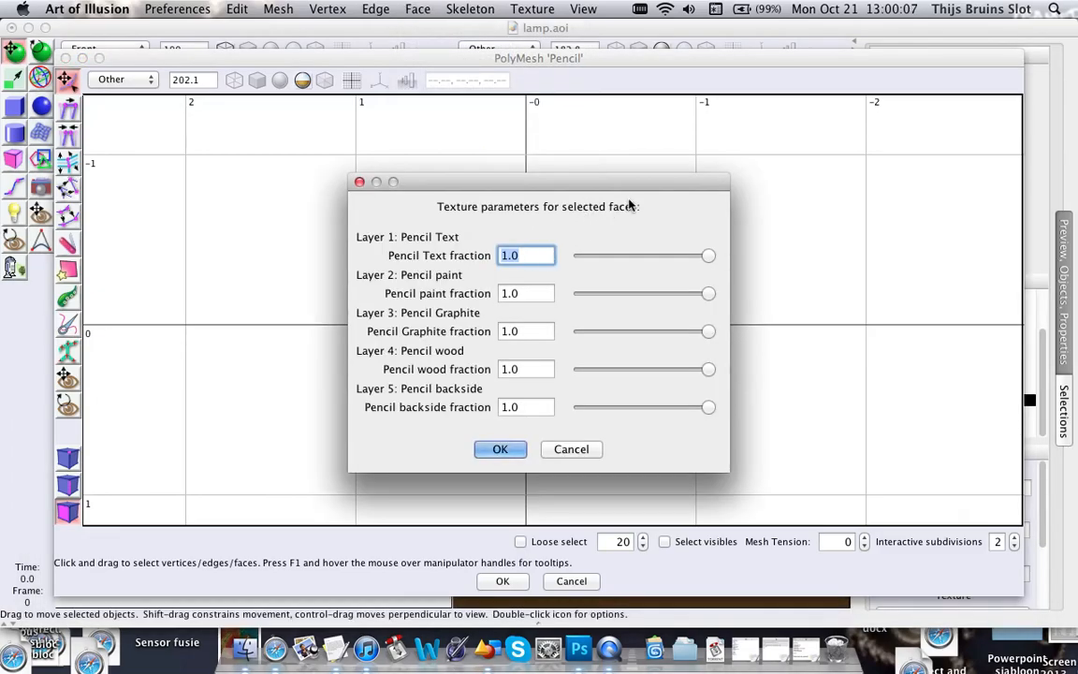
mouse_move(637, 212)
mouse_down()
mouse_move(829, 202)
mouse_move(876, 23)
mouse_move(882, 58)
mouse_up()
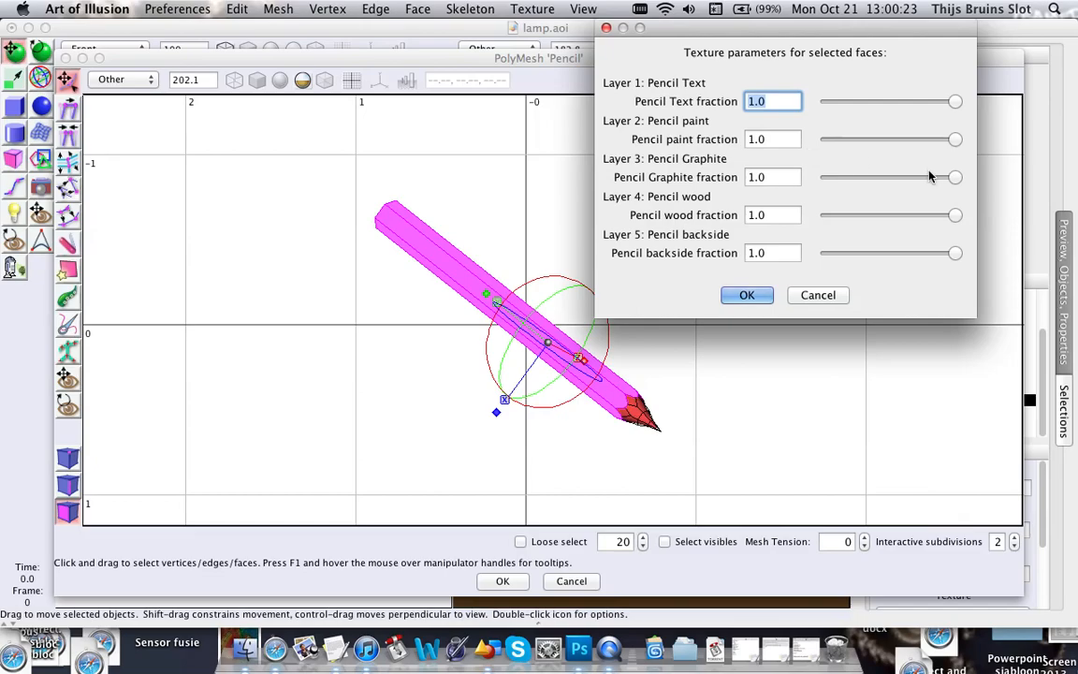
drag(954, 177, 821, 177)
drag(955, 214, 821, 215)
drag(955, 253, 821, 253)
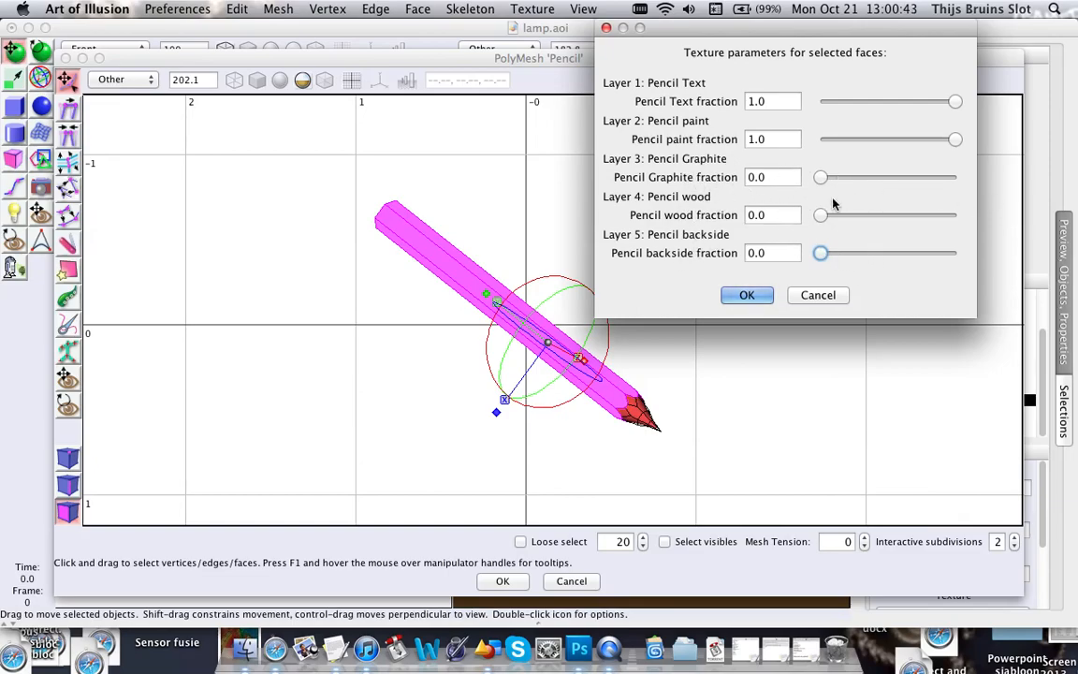
click(746, 293)
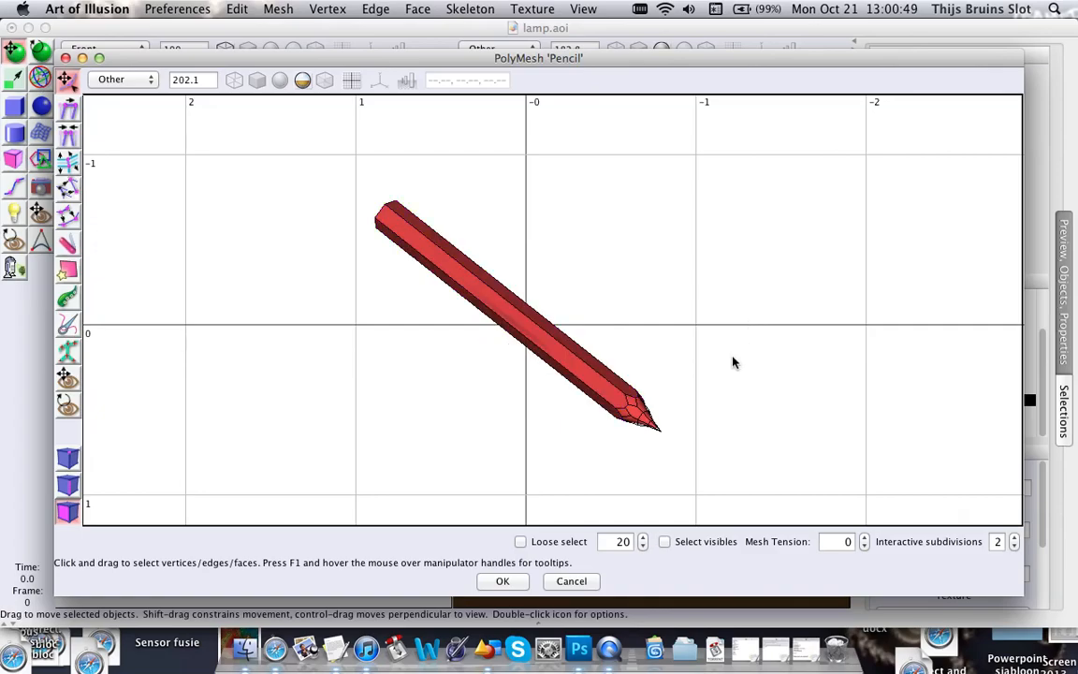
Select all faces of the pencil's sharpened tip in face selection mode.
scroll(735, 360, up, 10)
mouse_move(682, 311)
middle_down()
mouse_move(578, 357)
mouse_move(568, 376)
mouse_move(556, 216)
middle_up()
key(p)
mouse_move(357, 455)
middle_down()
mouse_move(405, 399)
mouse_move(397, 442)
middle_up()
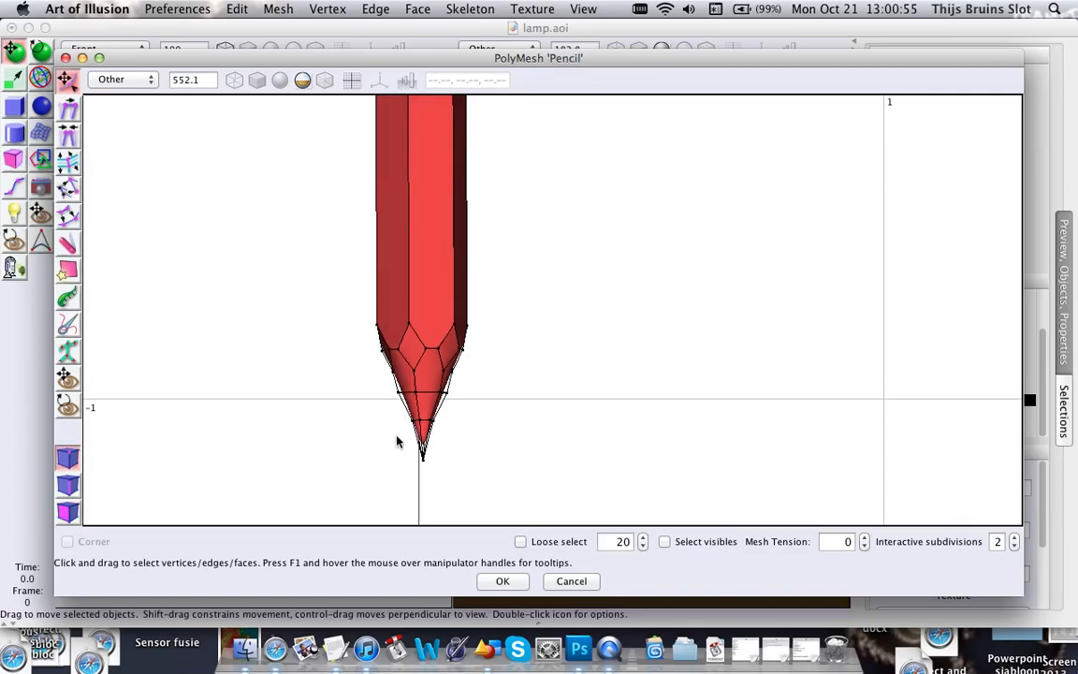
key(f)
drag(368, 471, 534, 359)
mouse_move(422, 267)
middle_down()
mouse_move(703, 261)
mouse_move(780, 210)
mouse_move(555, 270)
mouse_move(497, 221)
middle_up()
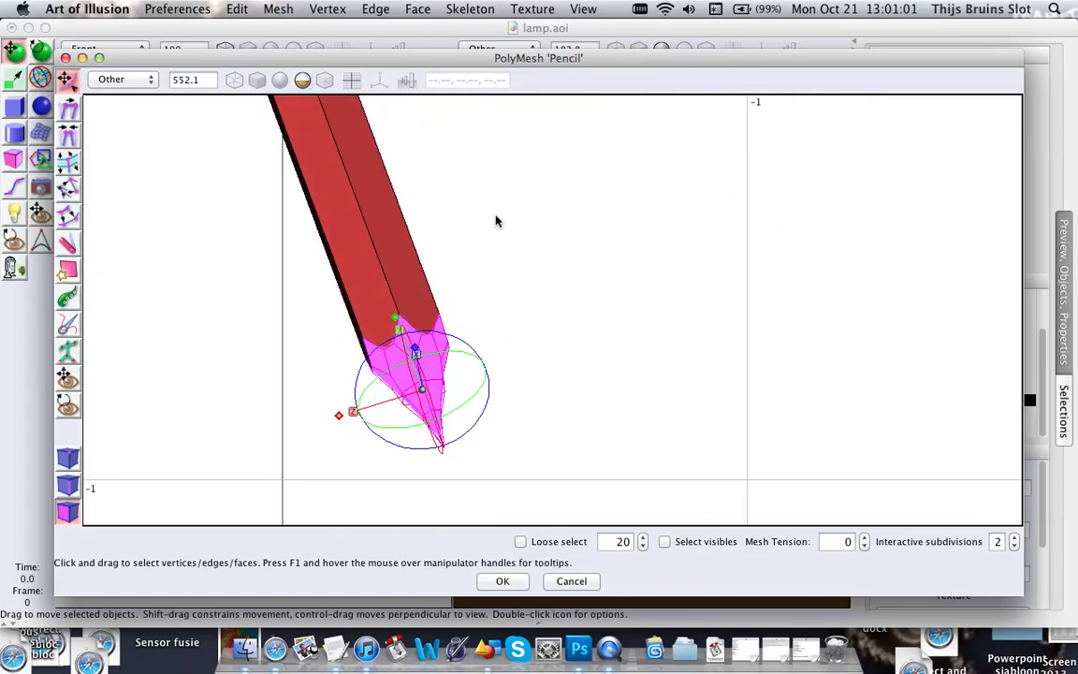
Set the text, paint, graphite and backside fractions of the tip faces to 0.0, leaving only the wood layer.
click(384, 8)
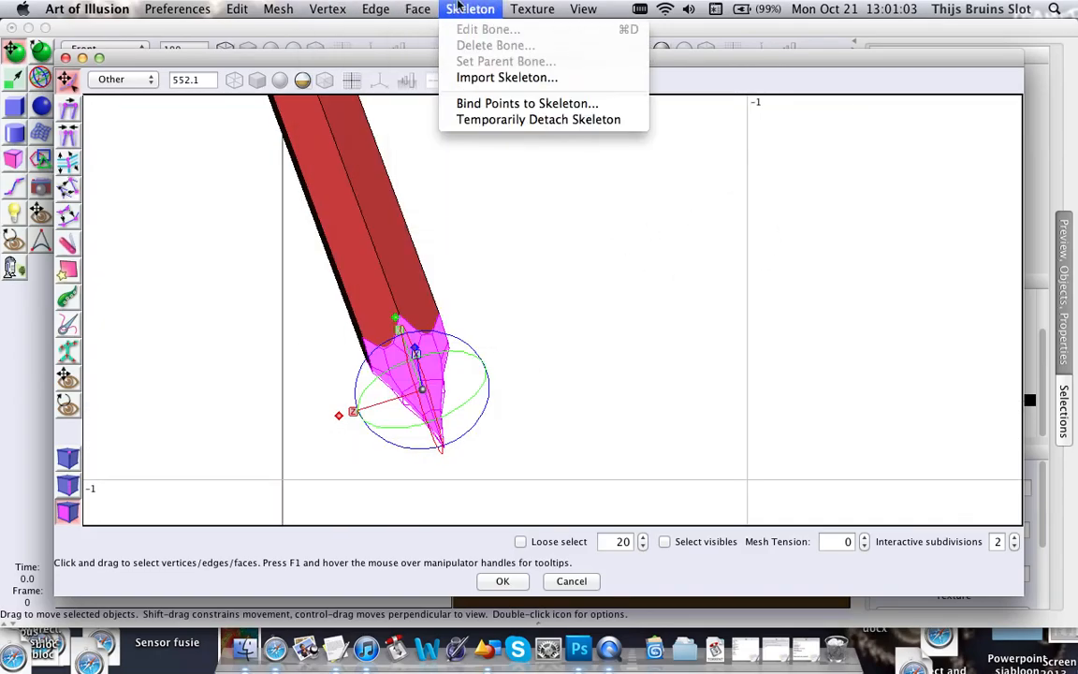
click(443, 5)
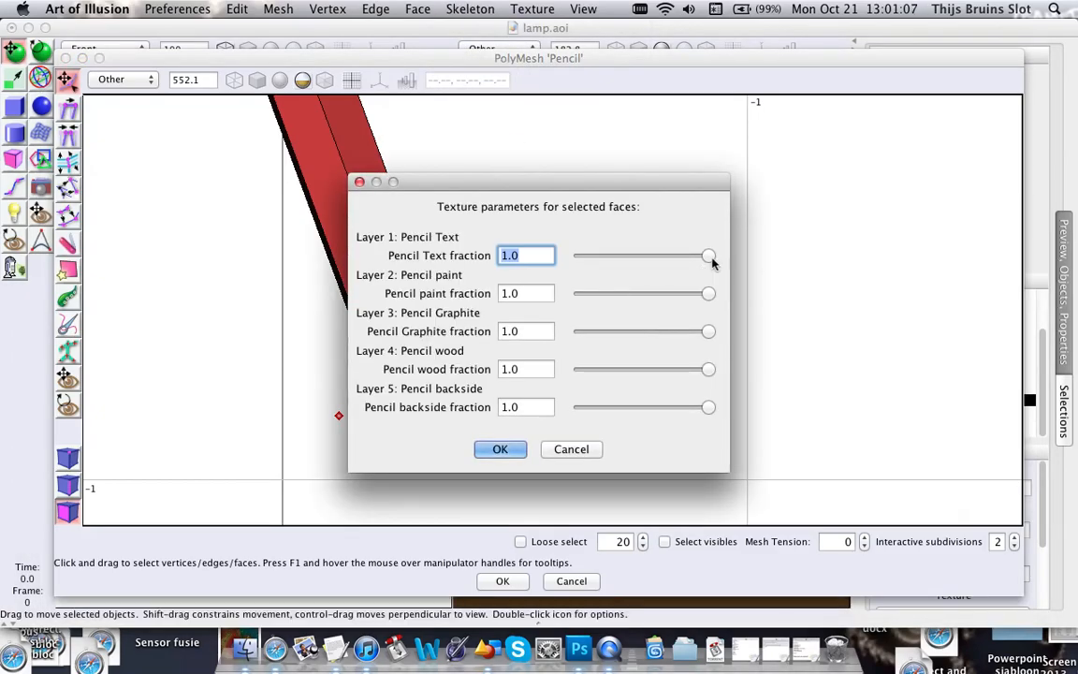
drag(709, 255, 569, 255)
drag(709, 294, 492, 292)
drag(708, 331, 459, 339)
drag(709, 407, 464, 413)
click(500, 449)
click(541, 407)
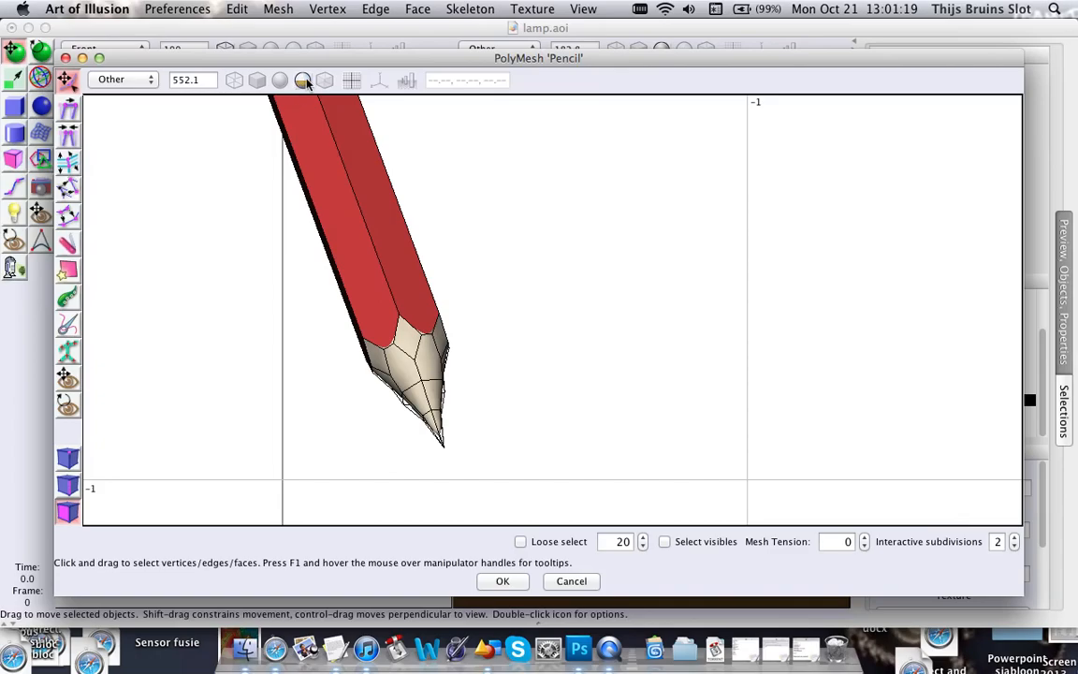
Select only the faces at the very point of the pencil's tip, where the graphite core is exposed.
mouse_move(459, 455)
right_down()
mouse_move(467, 475)
mouse_move(415, 428)
mouse_move(347, 288)
mouse_move(407, 339)
right_up()
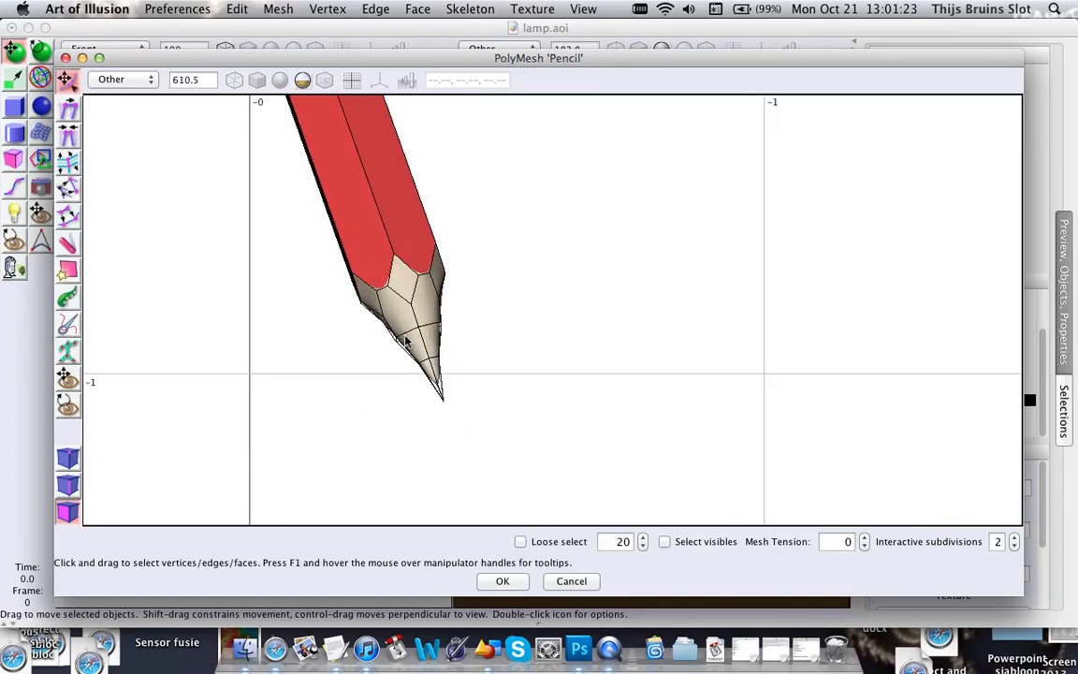
scroll(424, 446, up, 3)
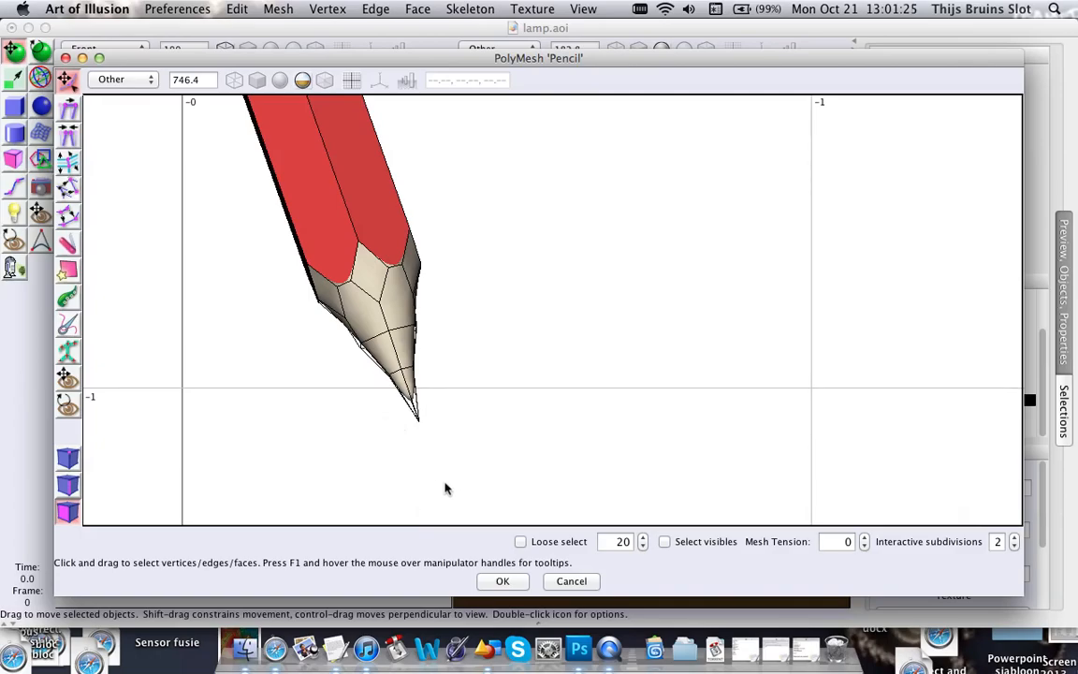
drag(440, 400, 442, 404)
mouse_move(547, 357)
middle_down()
mouse_move(570, 274)
mouse_move(549, 272)
mouse_move(602, 358)
mouse_move(574, 374)
mouse_move(557, 337)
middle_up()
Change the texture parameters of the selected point faces so they show Pencil Graphite instead of Pencil wood.
click(375, 9)
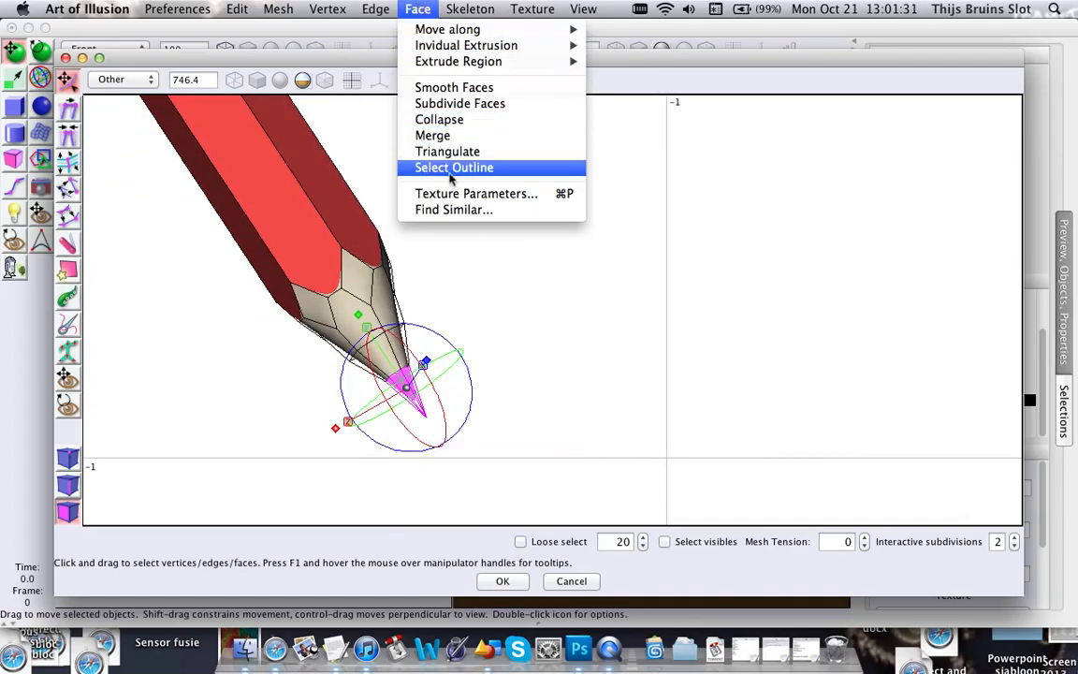
click(449, 192)
mouse_move(707, 368)
mouse_down()
mouse_move(575, 368)
mouse_move(656, 334)
mouse_move(710, 333)
mouse_up()
click(511, 450)
click(534, 384)
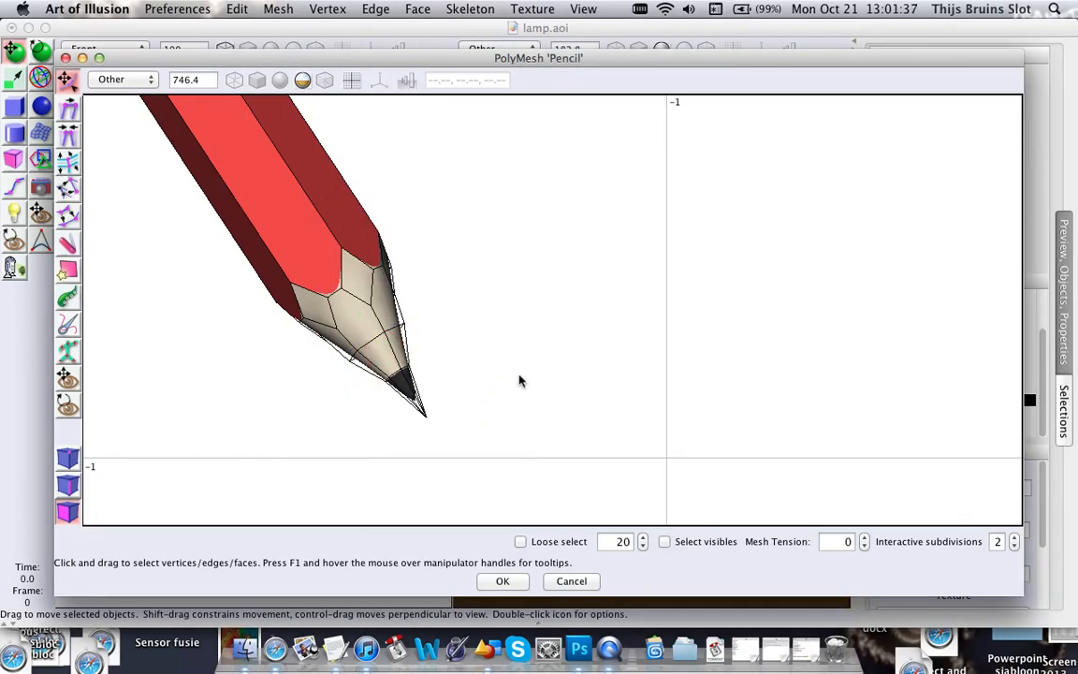
Select the hexagonal end face at the back of the pencil.
scroll(487, 380, down, 4)
mouse_move(321, 228)
middle_down()
mouse_move(395, 360)
mouse_move(396, 340)
mouse_move(424, 356)
middle_up()
click(456, 346)
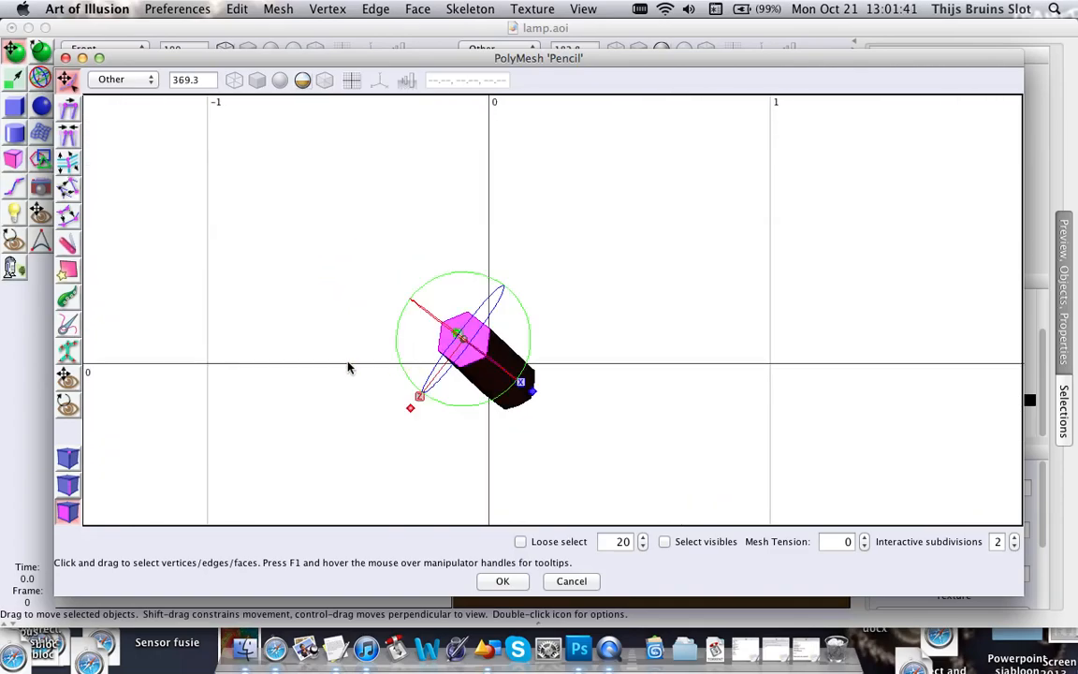
scroll(346, 367, up, 4)
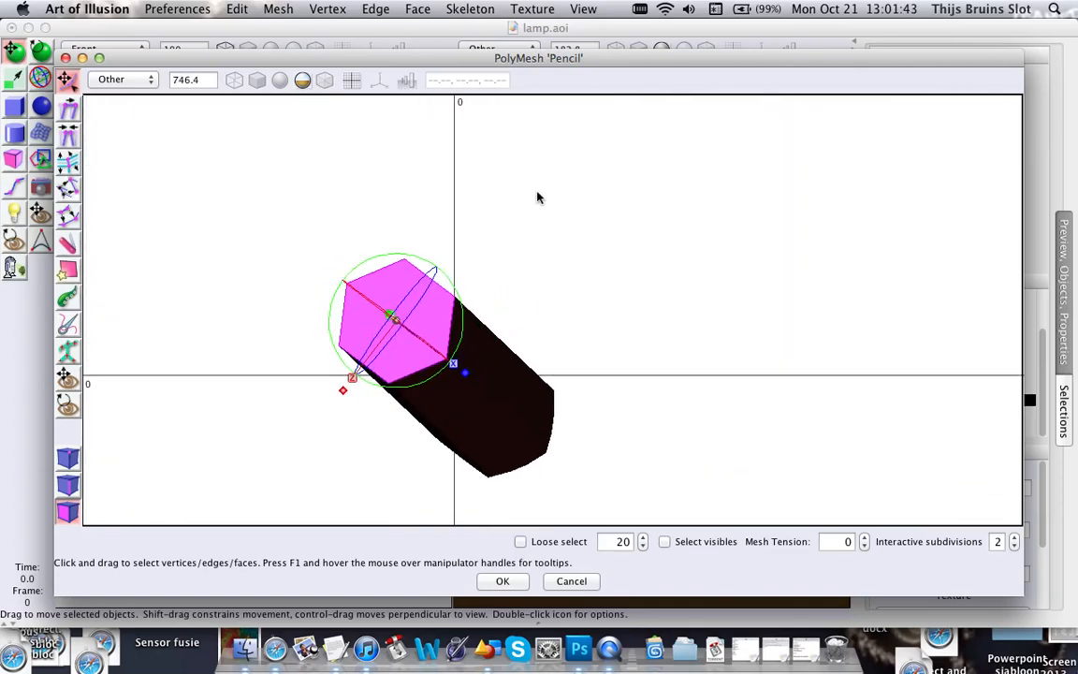
Set the text, paint, graphite and wood fractions of the back end face to 0.0, keeping the backside fraction at 1.0.
key(super+p)
drag(708, 256, 574, 256)
drag(708, 293, 505, 279)
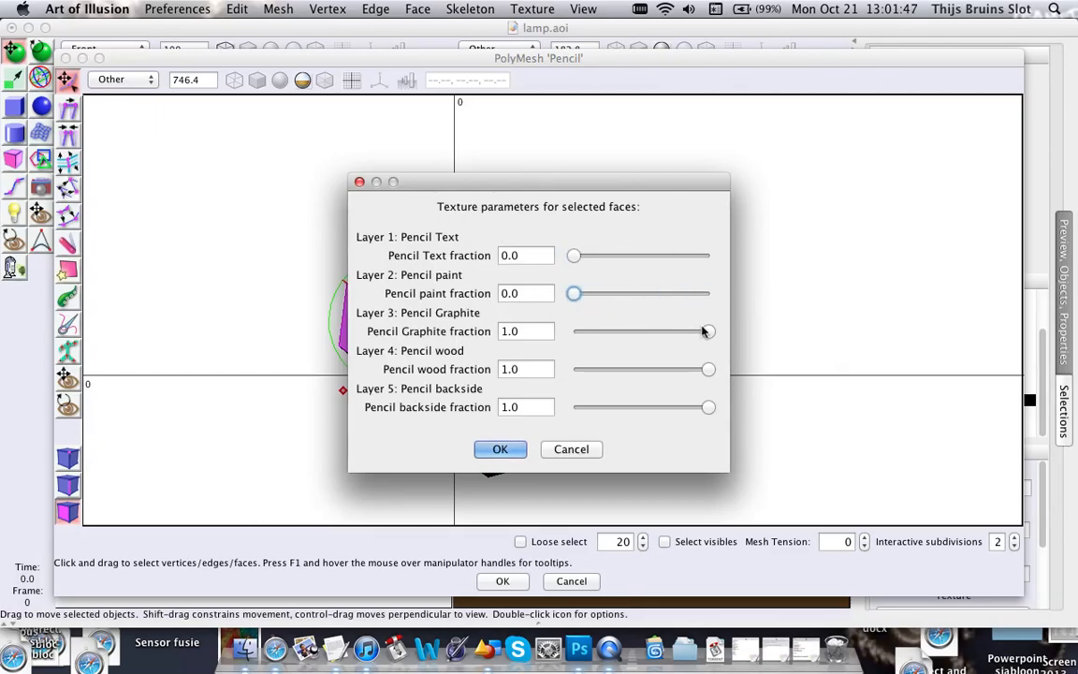
drag(709, 331, 452, 321)
drag(708, 369, 412, 333)
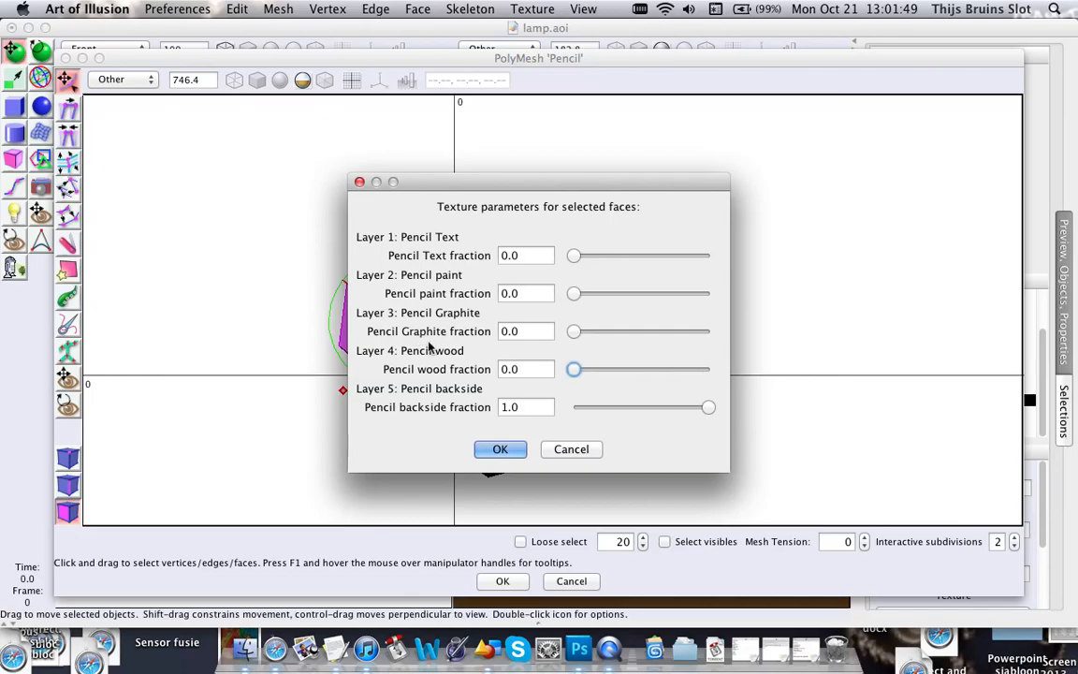
click(503, 450)
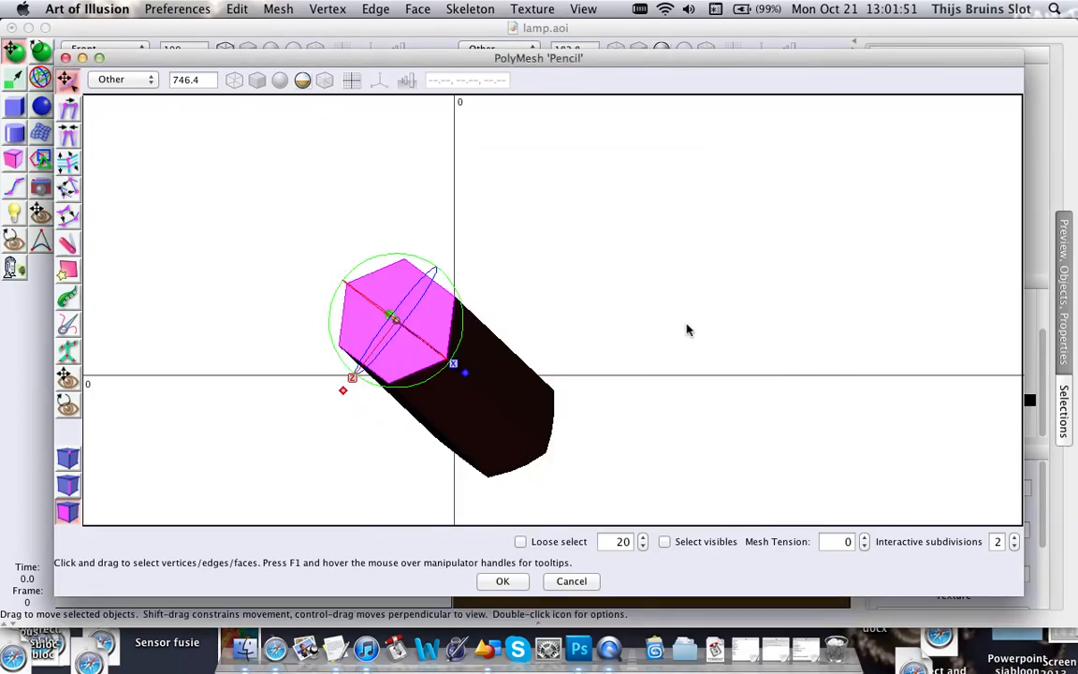
click(620, 297)
Accept the pencil's mesh edits and return to the lamp scene.
scroll(433, 327, down, 2)
scroll(433, 324, down, 2)
mouse_move(432, 324)
middle_down()
mouse_move(412, 347)
mouse_move(460, 345)
mouse_move(382, 319)
middle_up()
click(502, 582)
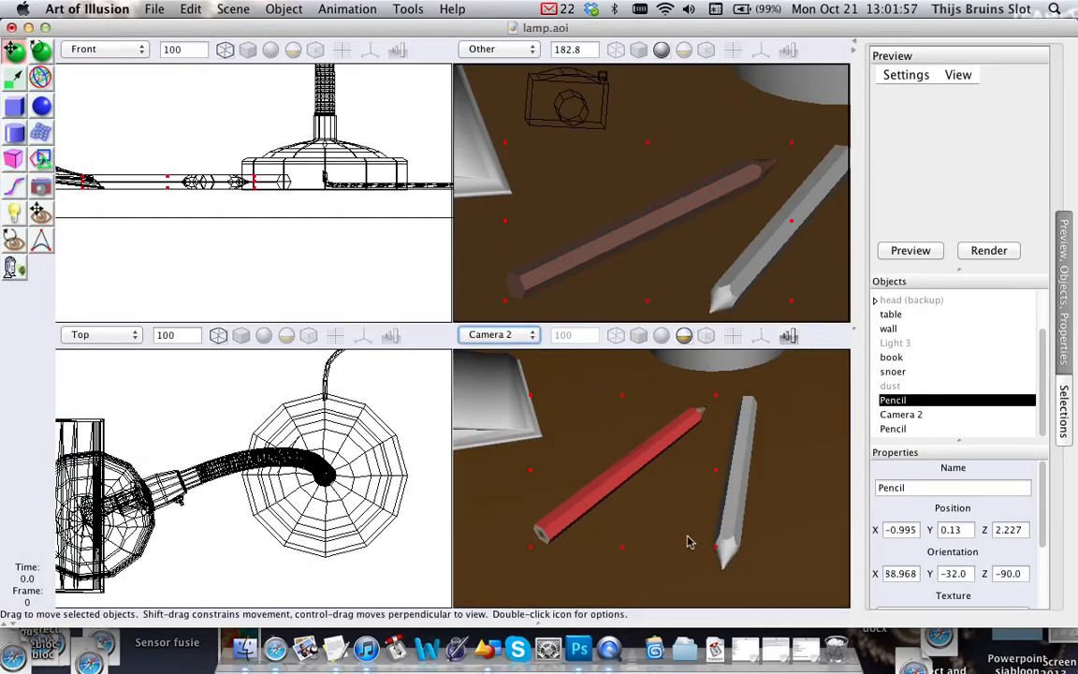
Open the second, untextured pencil's mesh, examine its shaft and tip, and close it.
double_click(893, 429)
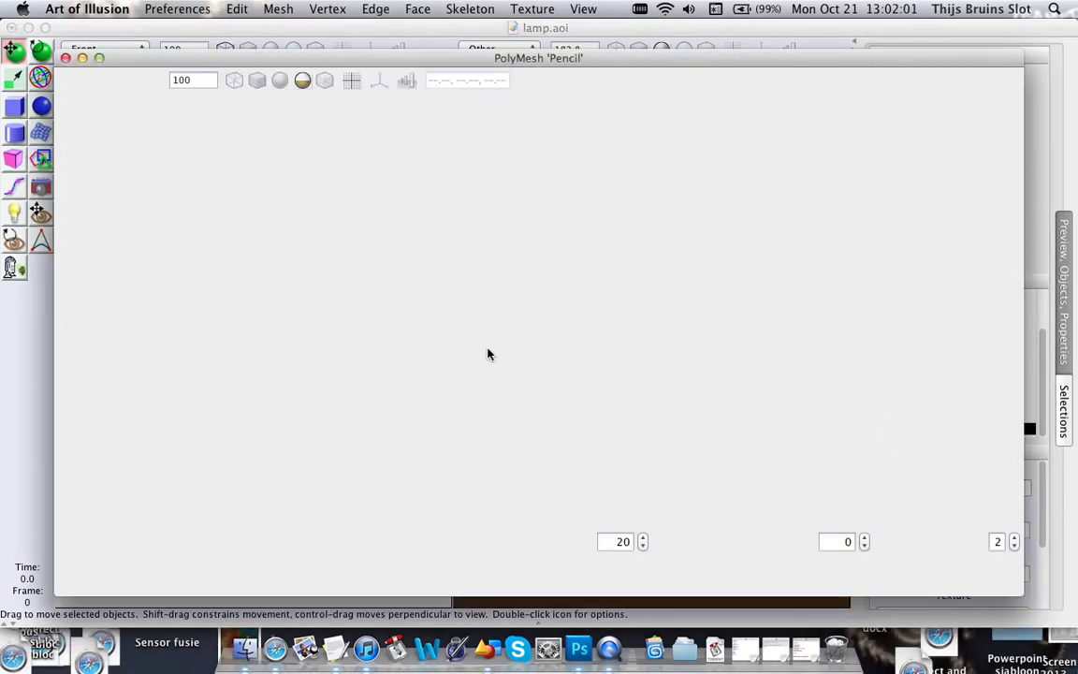
scroll(482, 353, down, 3)
scroll(510, 354, up, 6)
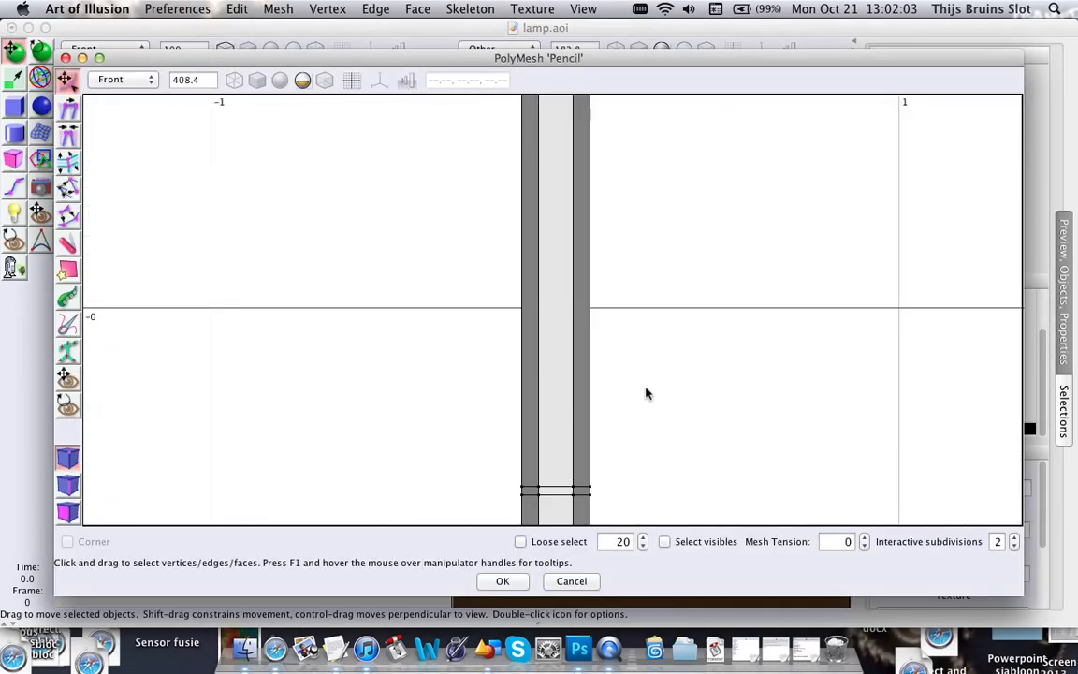
scroll(581, 404, down, 2)
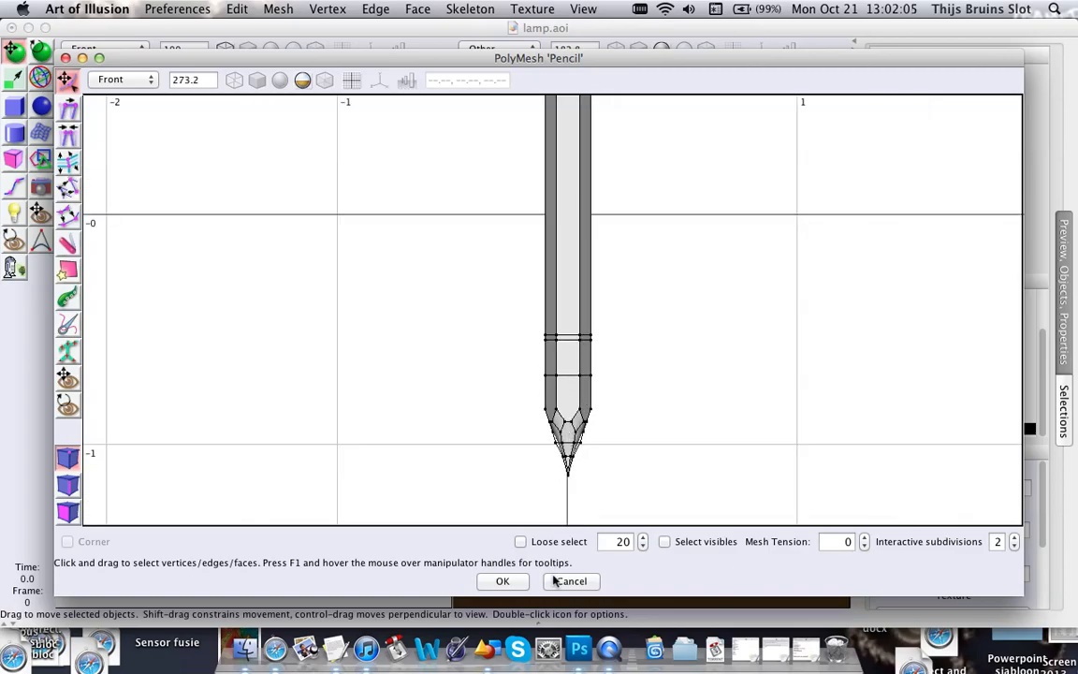
click(502, 513)
Open the texture and material settings of the second pencil and set its texture type to Layered Texture.
click(233, 9)
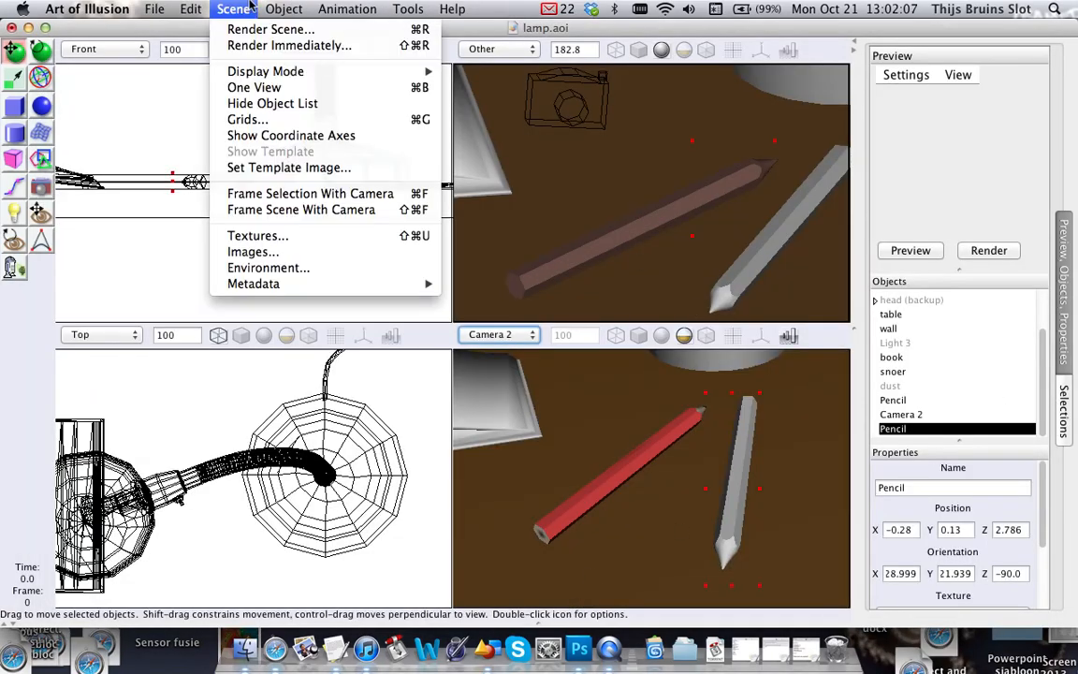
mouse_move(299, 6)
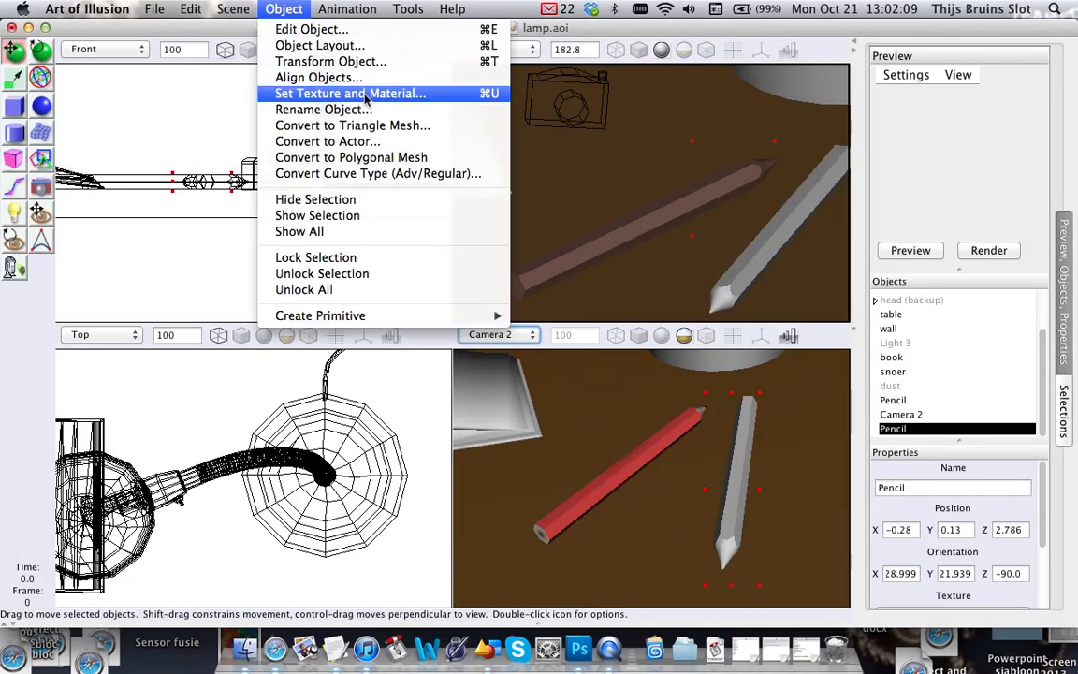
click(335, 92)
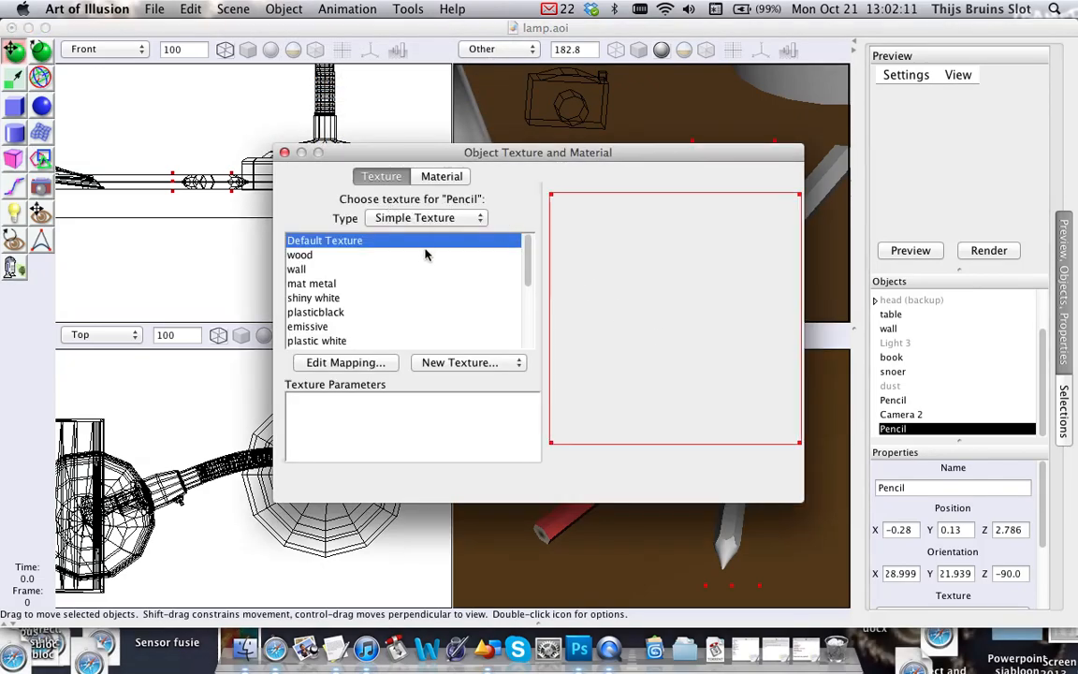
click(426, 218)
click(450, 239)
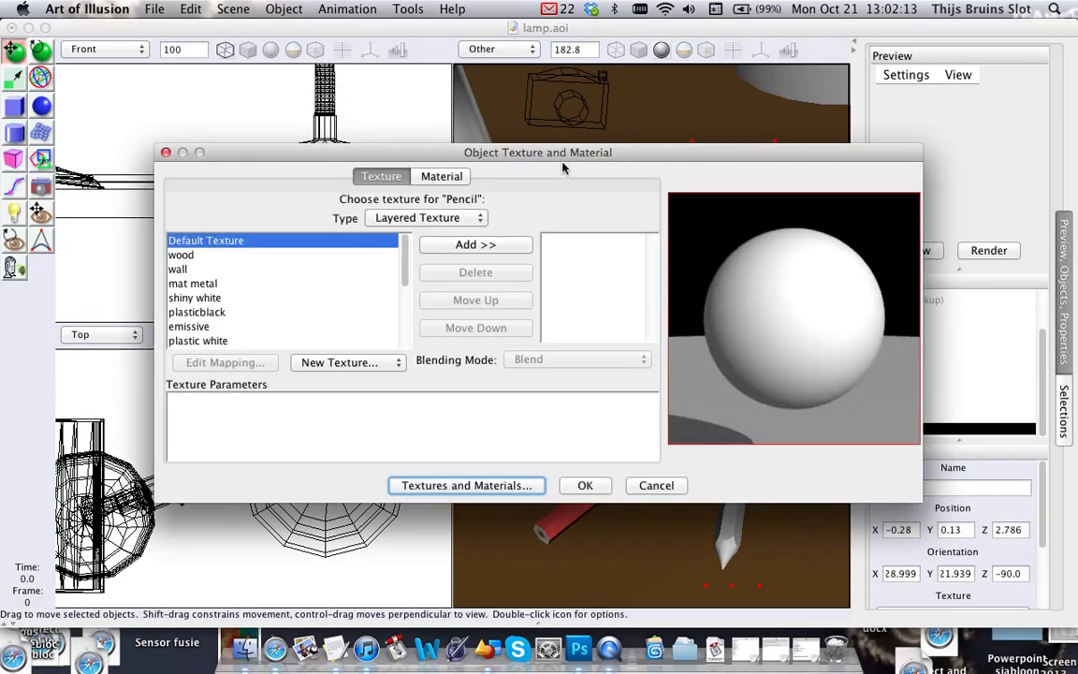
drag(556, 150, 536, 94)
Add the Pencil paint, Pencil backside and Pencil wood textures as layers on the second pencil.
scroll(260, 206, down, 5)
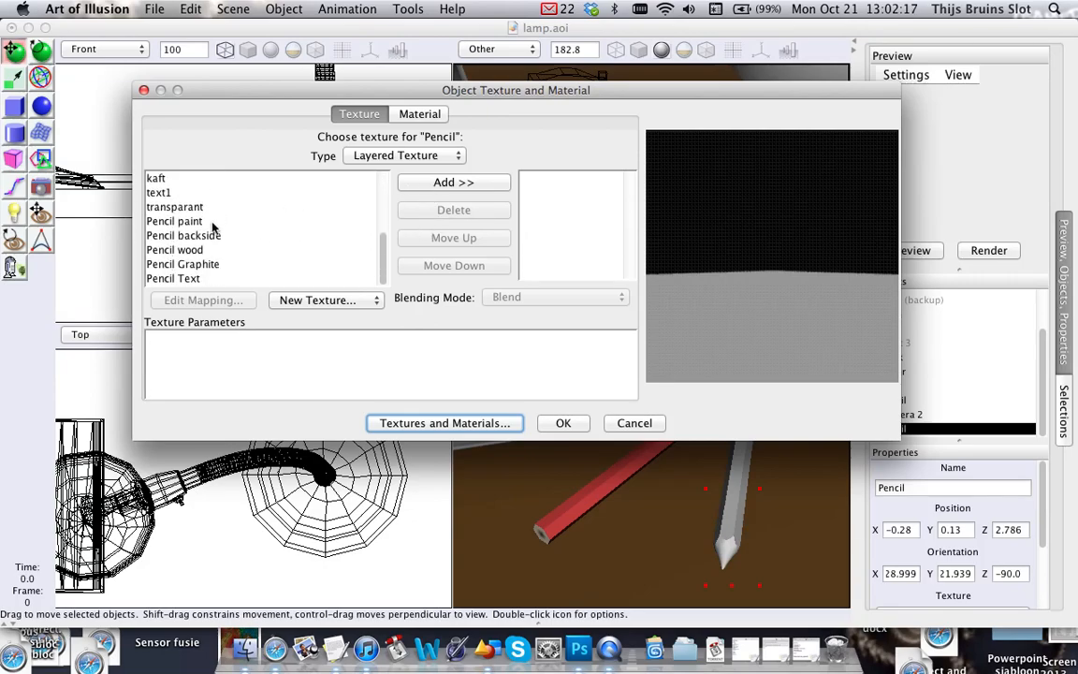
click(208, 222)
click(447, 181)
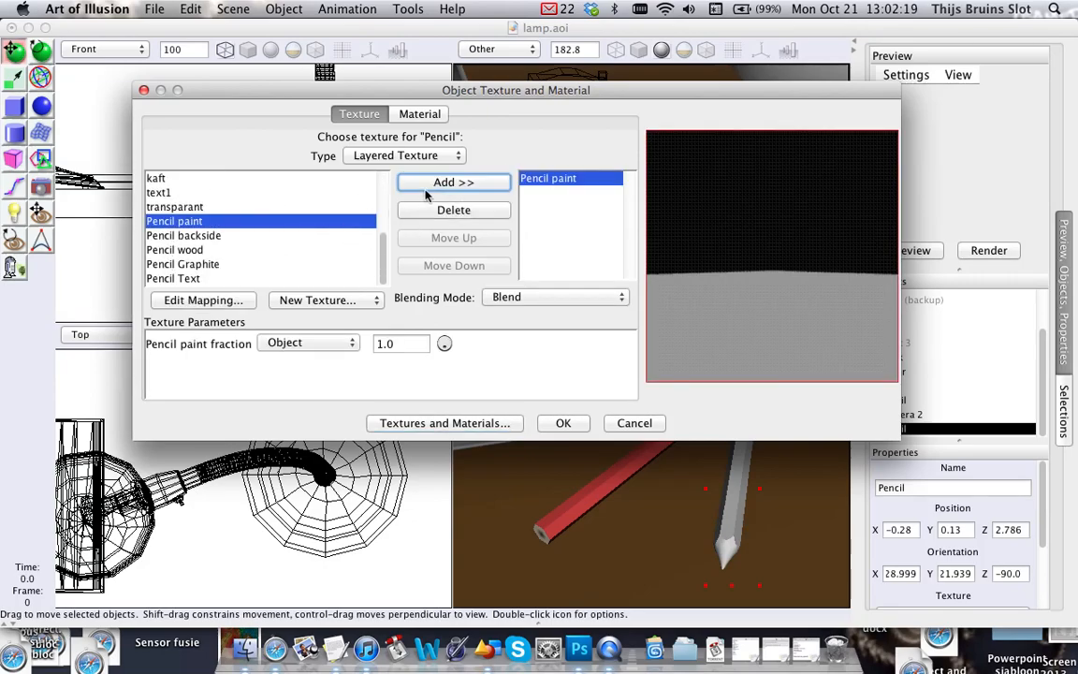
click(225, 235)
click(451, 182)
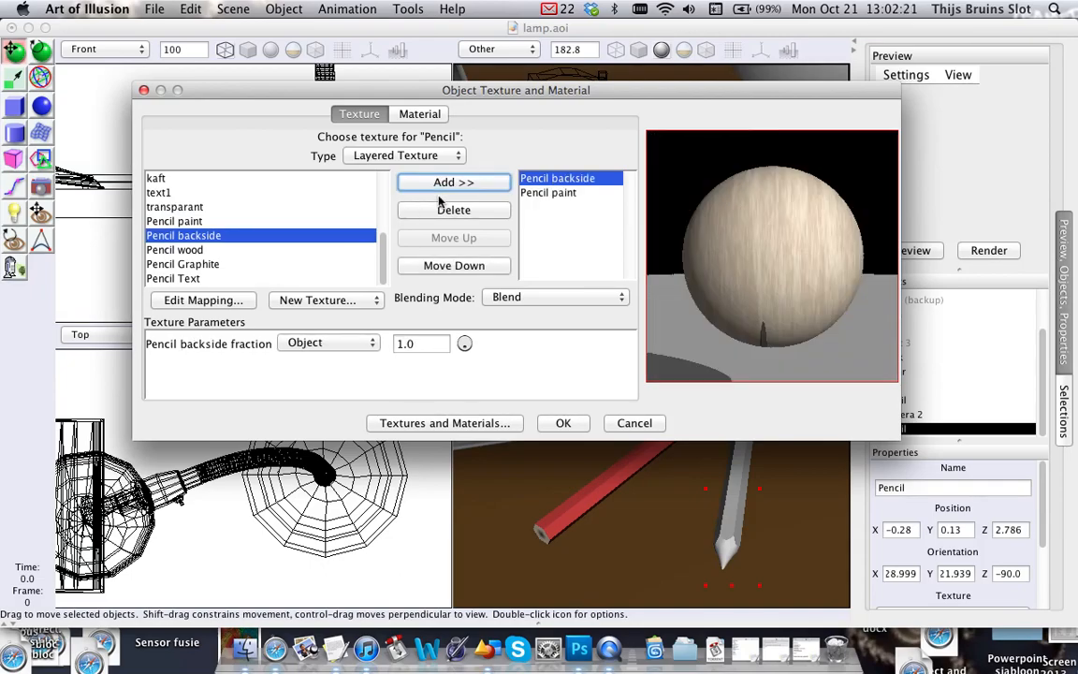
key(Down)
key(Return)
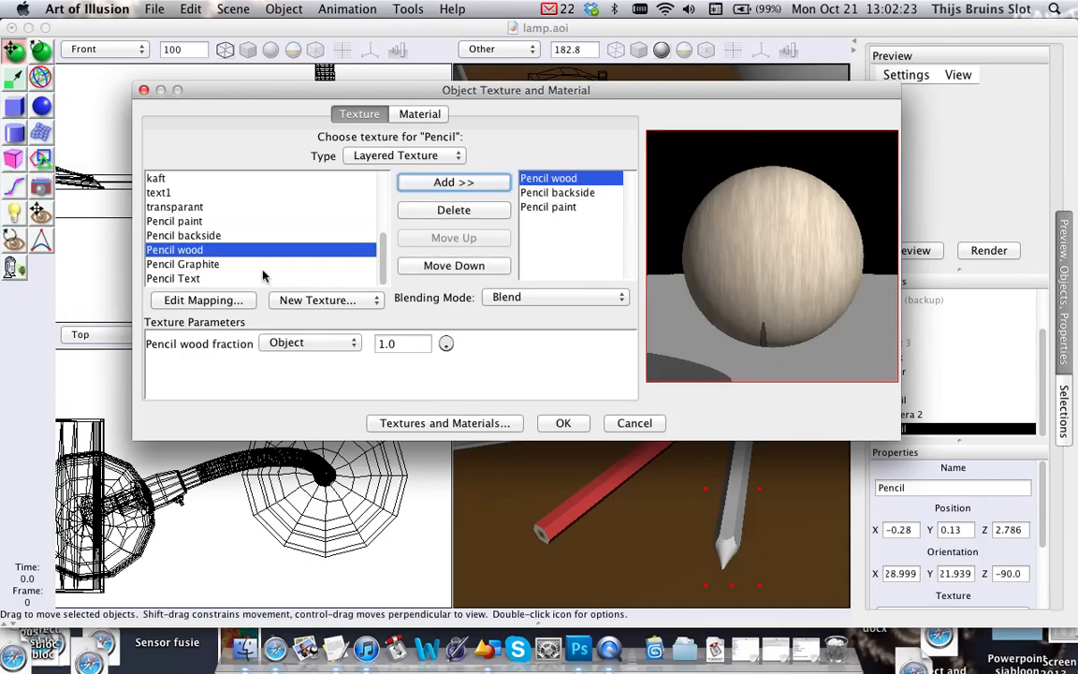
Add the Pencil Graphite and Pencil Text layers to the second pencil and select its Pencil paint layer.
click(263, 267)
click(485, 185)
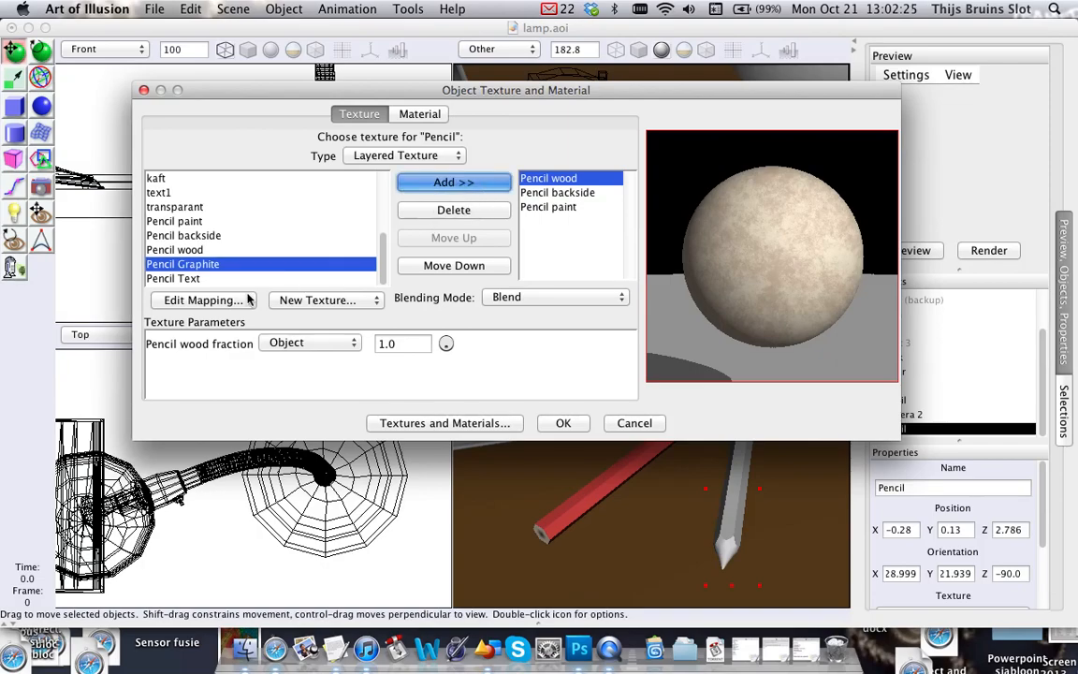
key(Return)
key(Down)
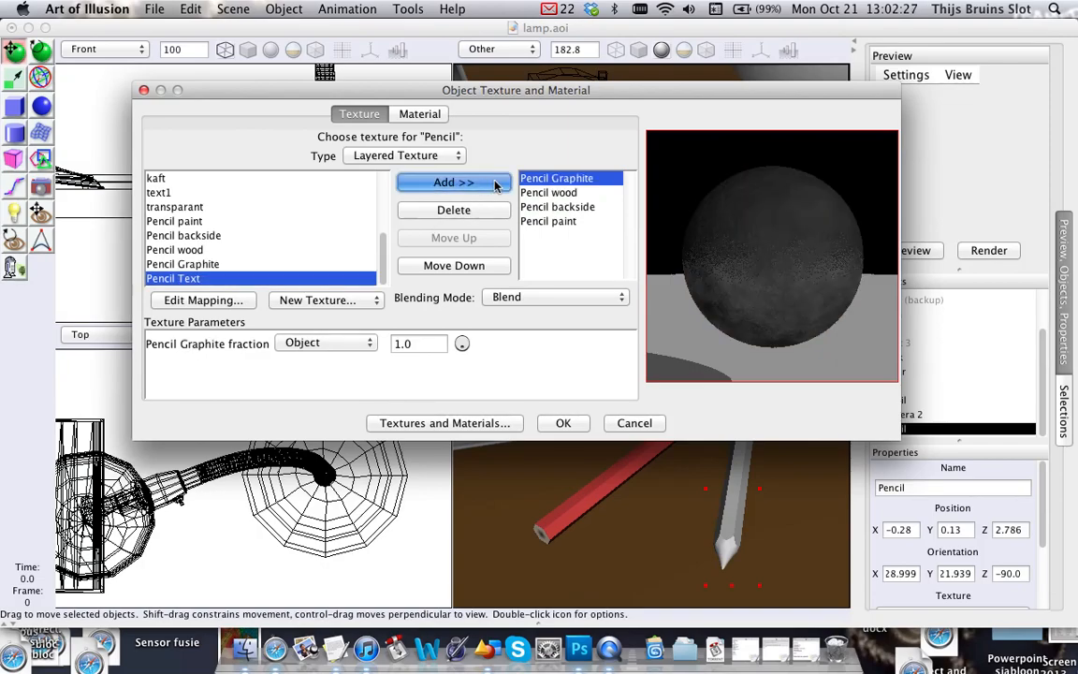
click(497, 184)
click(548, 236)
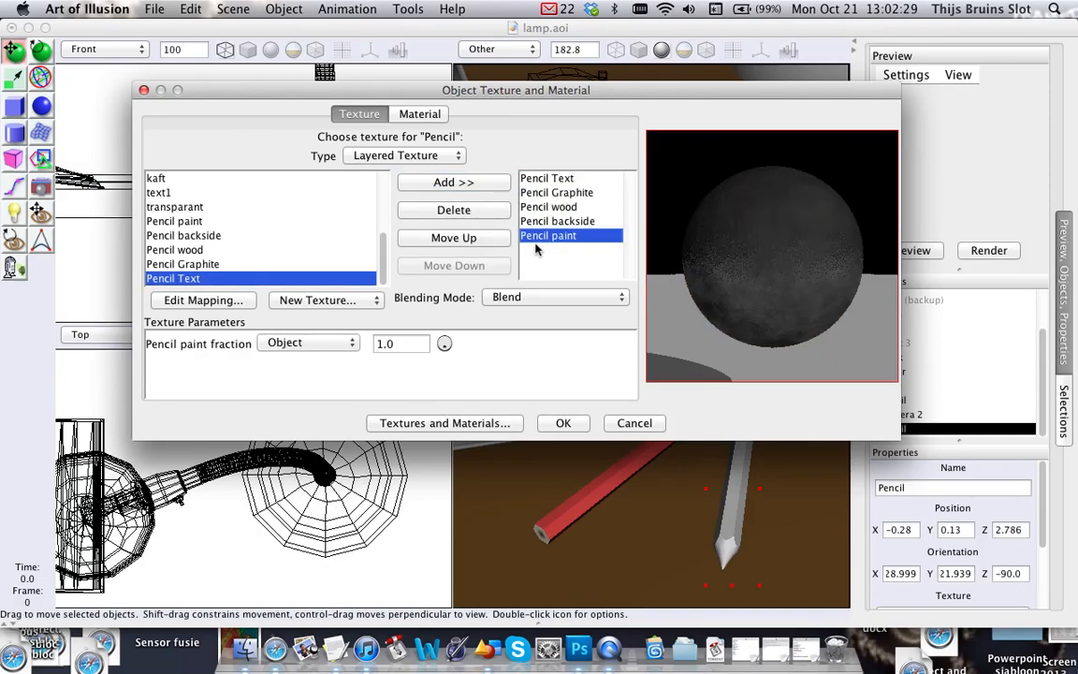
click(478, 238)
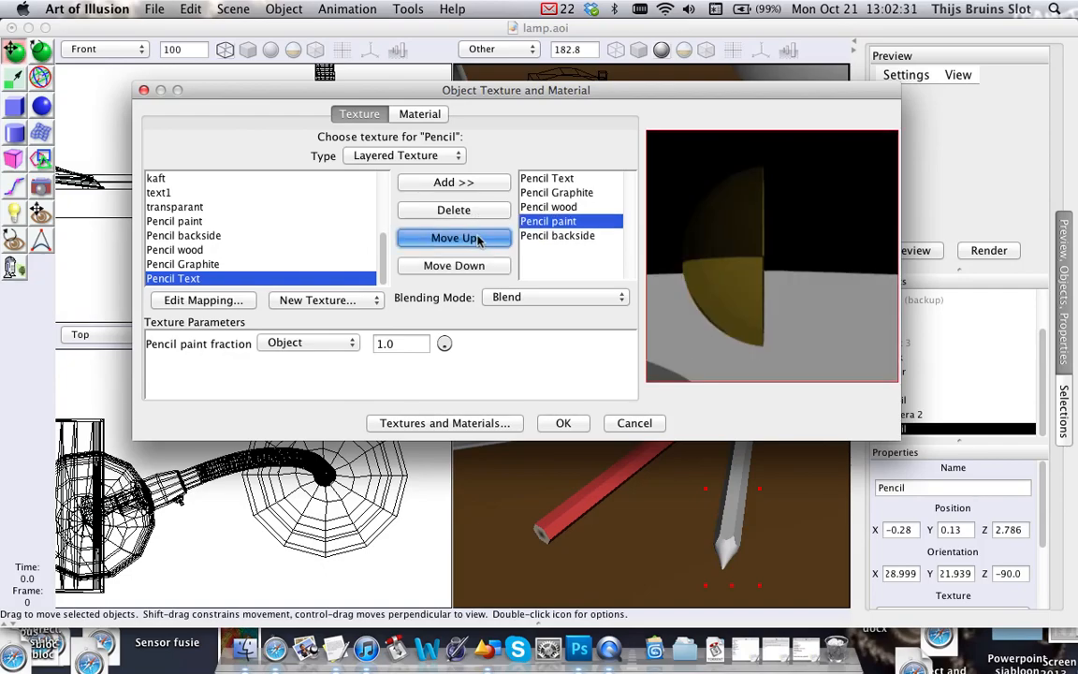
click(477, 239)
click(477, 239)
click(646, 425)
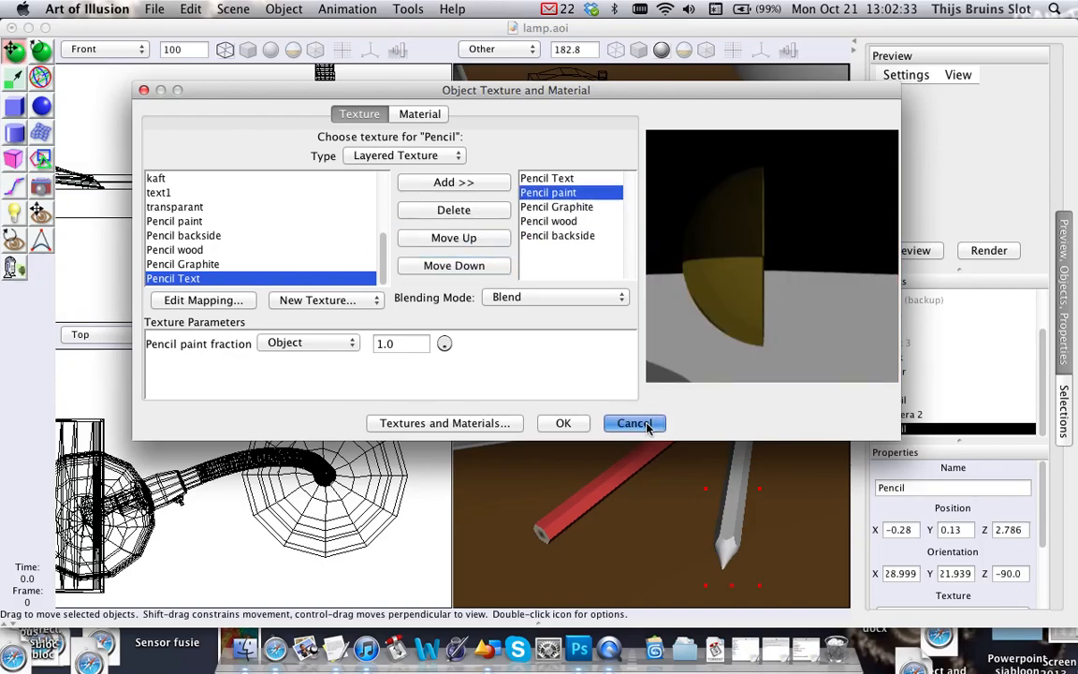
Delete the untextured second pencil from the scene.
click(901, 414)
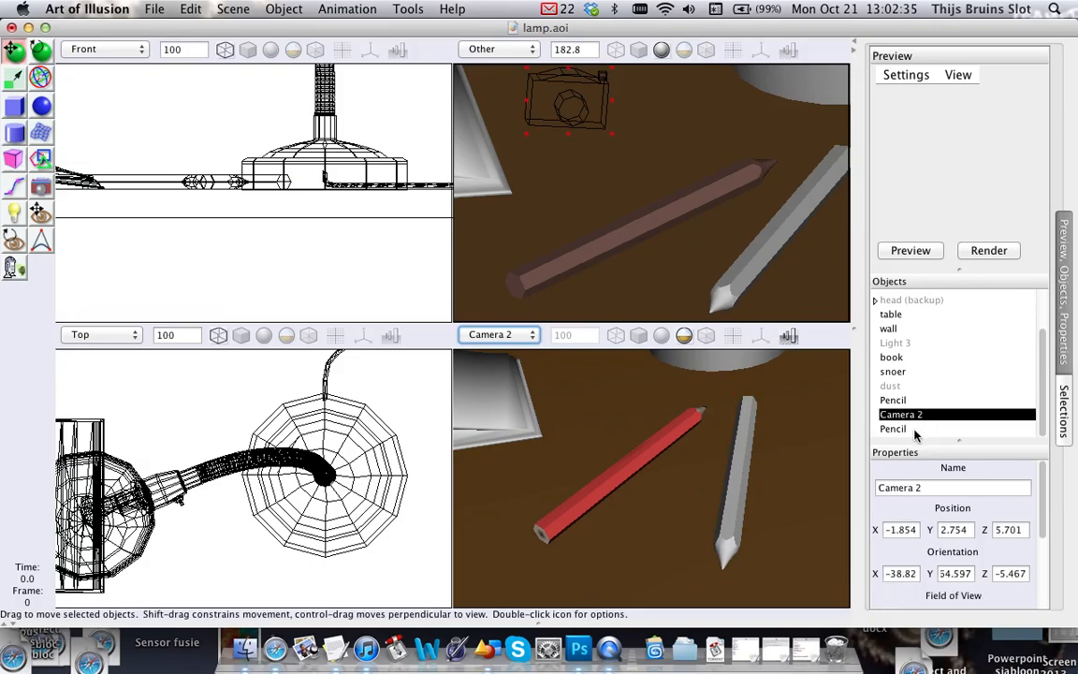
click(916, 429)
key(Delete)
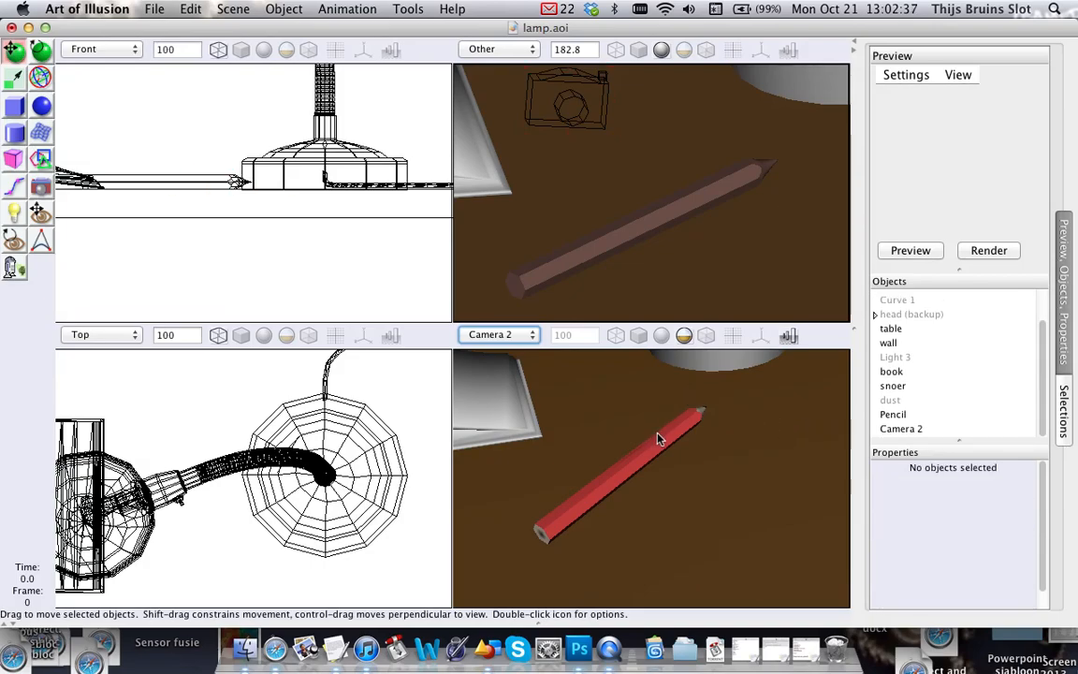
Duplicate the textured red pencil and place the copy at about X -0.29, Z 3.11, rotated to a Y orientation of about 21.
click(664, 435)
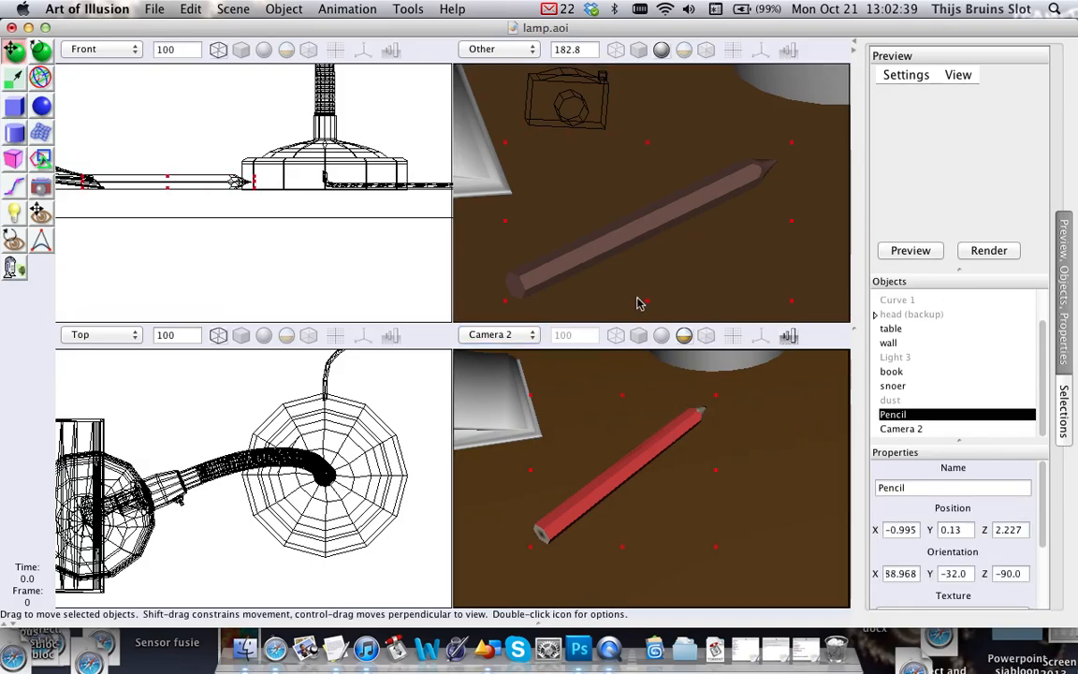
key(super+v)
click(41, 76)
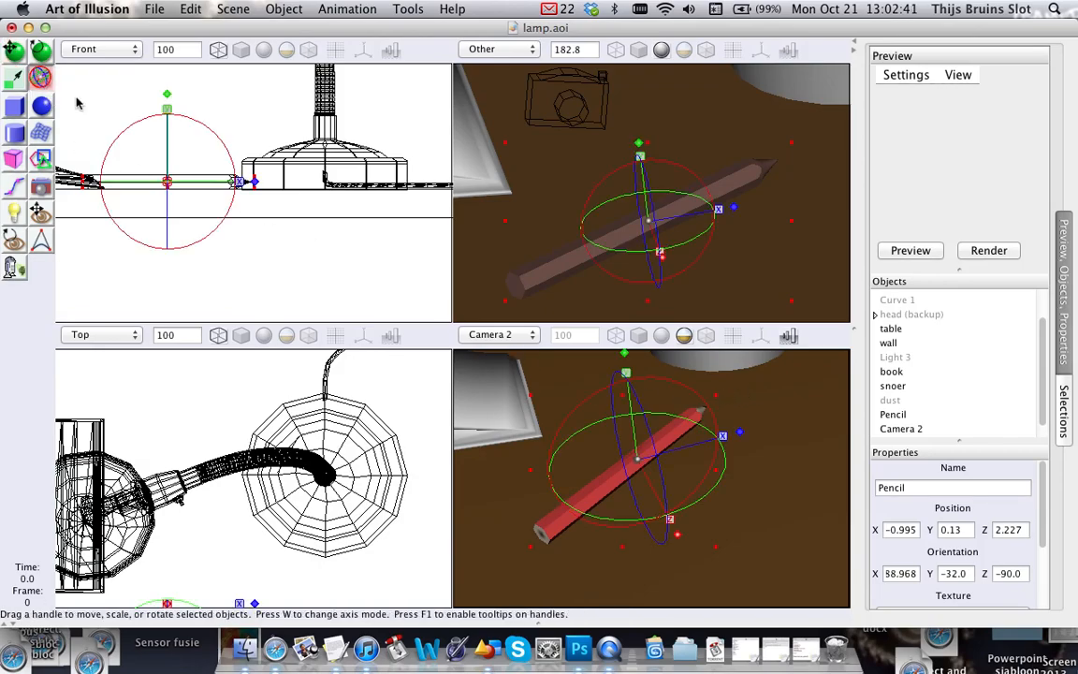
drag(729, 448, 820, 468)
mouse_move(686, 493)
mouse_down()
mouse_move(861, 520)
mouse_move(983, 523)
mouse_move(774, 512)
mouse_move(897, 520)
mouse_up()
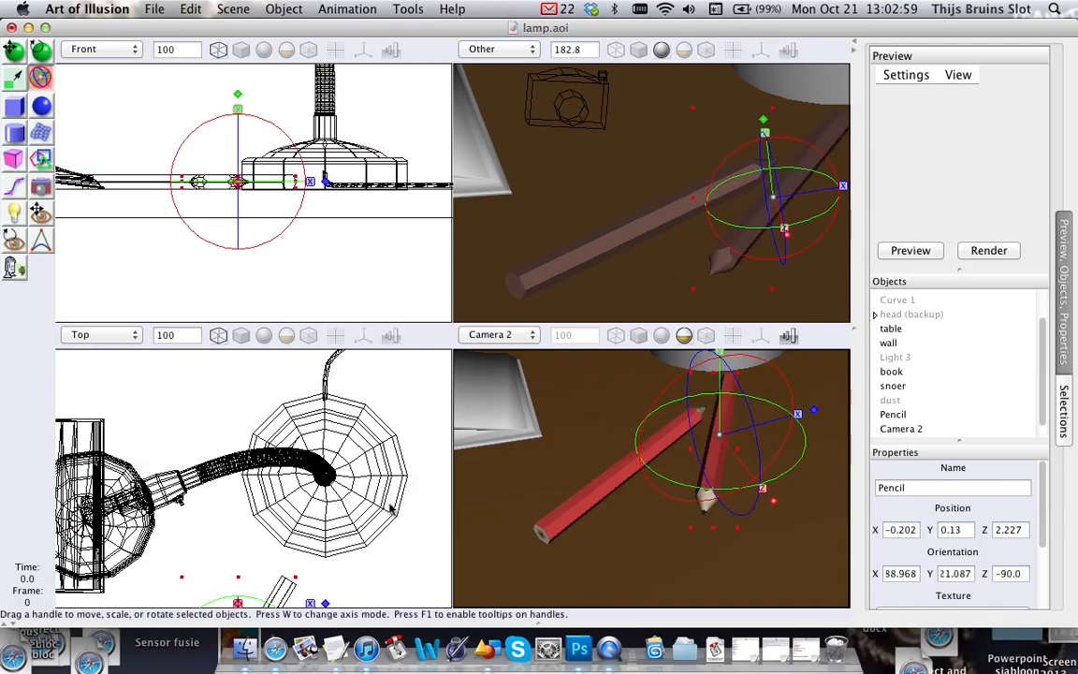
right_drag(391, 506, 400, 336)
drag(247, 499, 240, 569)
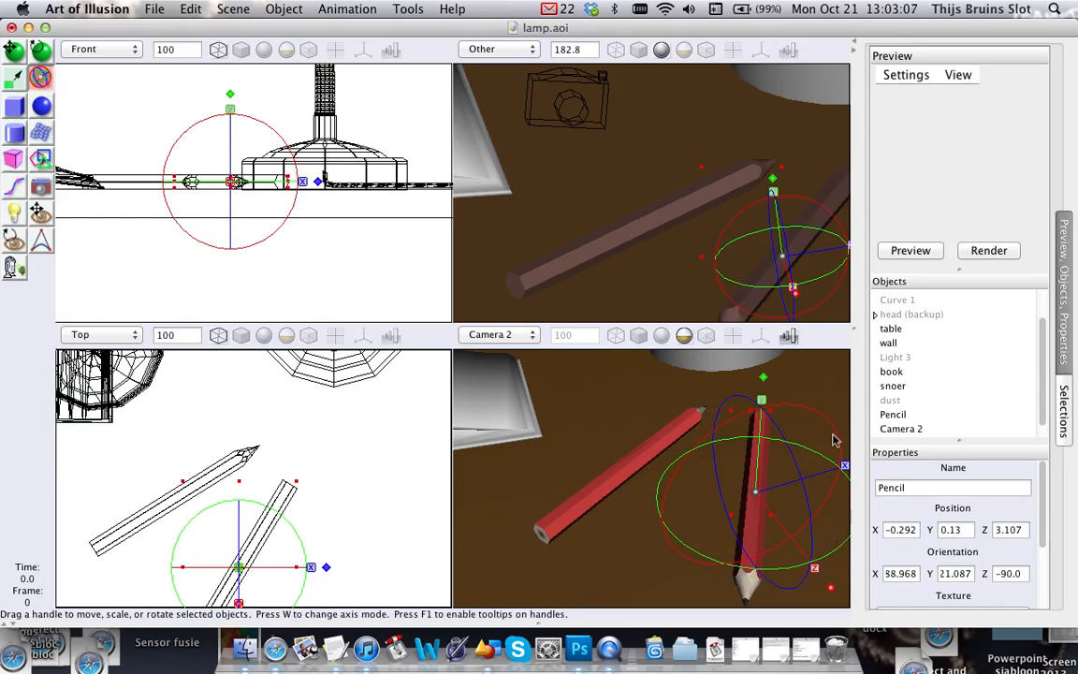
Open the rendering options for the scene and choose Camera 2 as the render camera.
click(234, 8)
click(233, 8)
drag(260, 28, 261, 28)
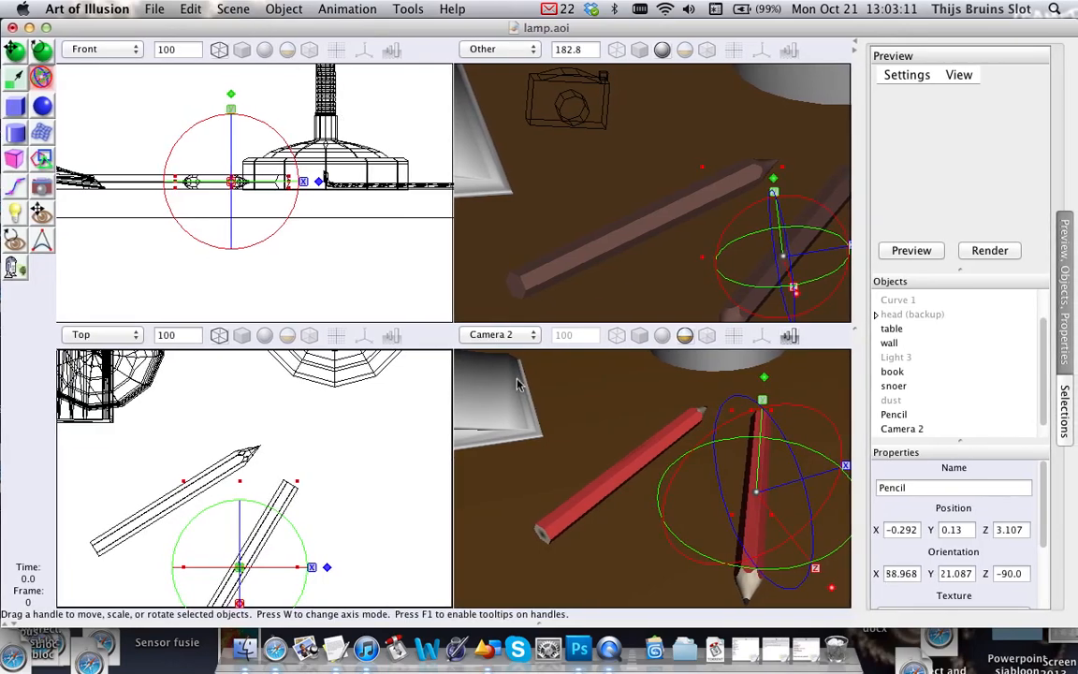
click(419, 463)
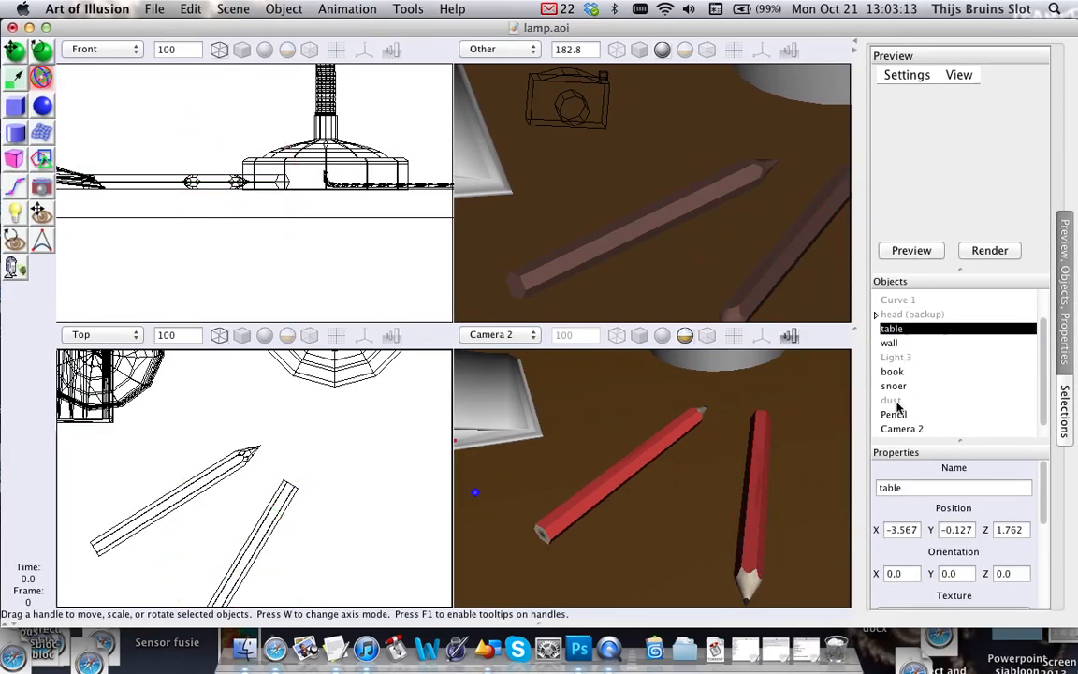
scroll(895, 409, down, 1)
click(236, 9)
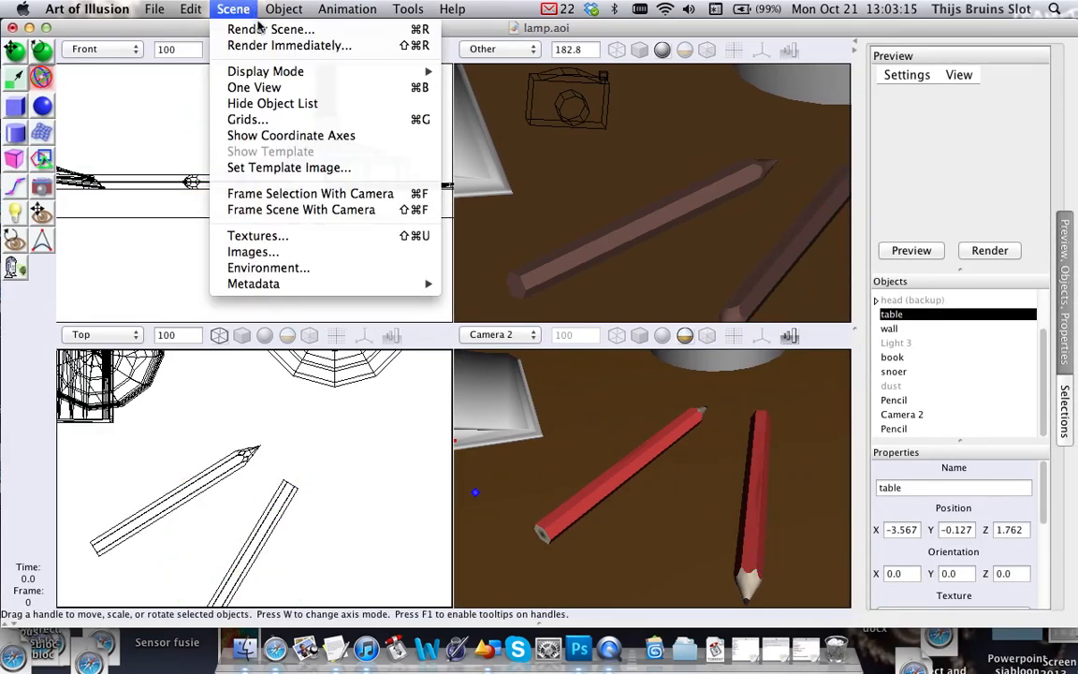
click(267, 29)
click(660, 184)
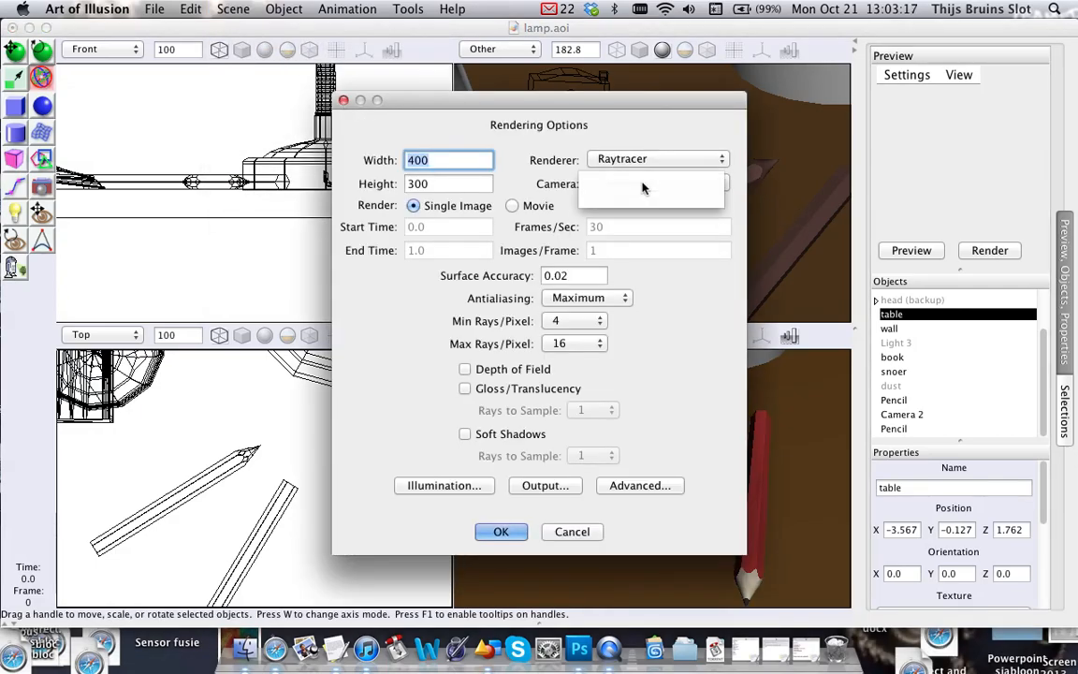
click(667, 198)
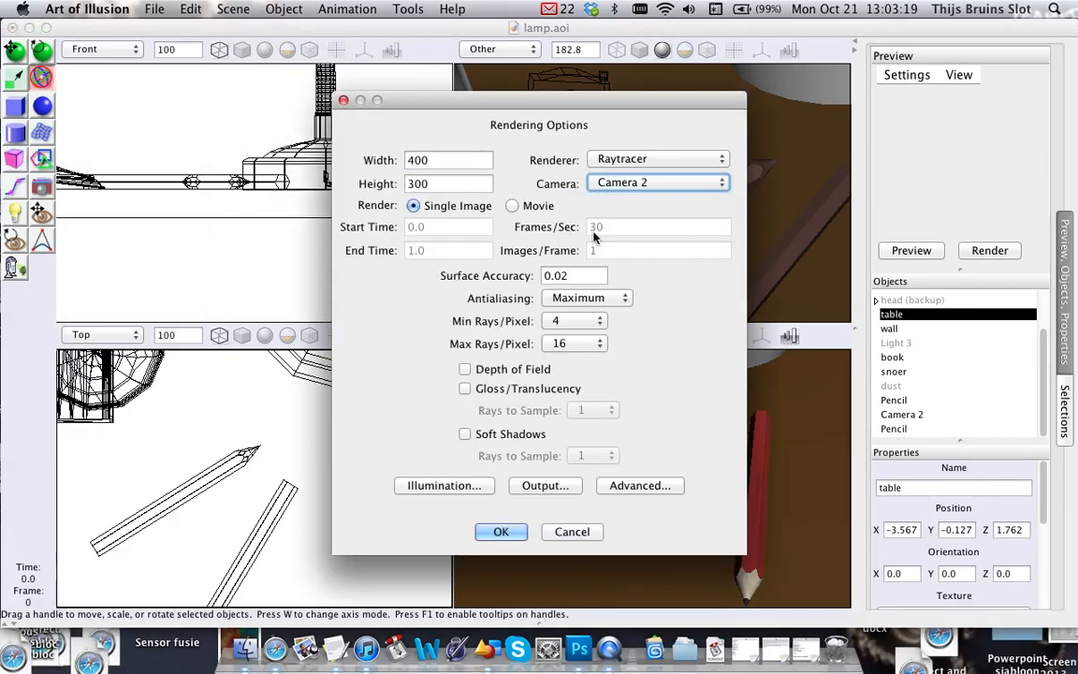
Set the render size to 600 wide by 400 high and keep antialiasing at Maximum.
double_click(445, 161)
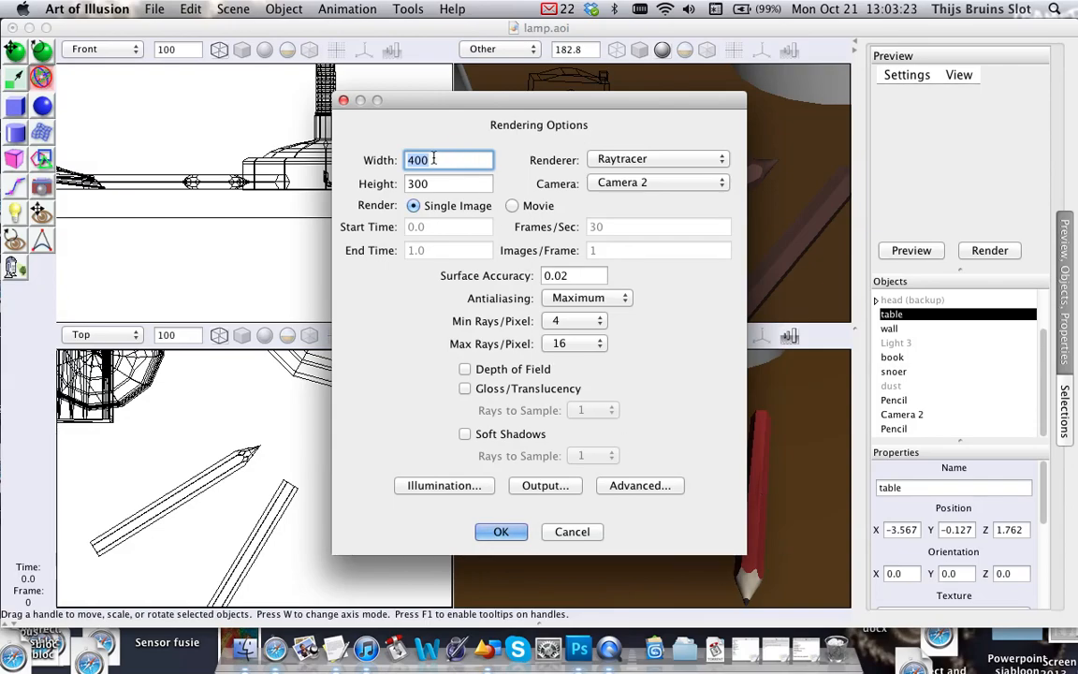
text(600)
key(Tab)
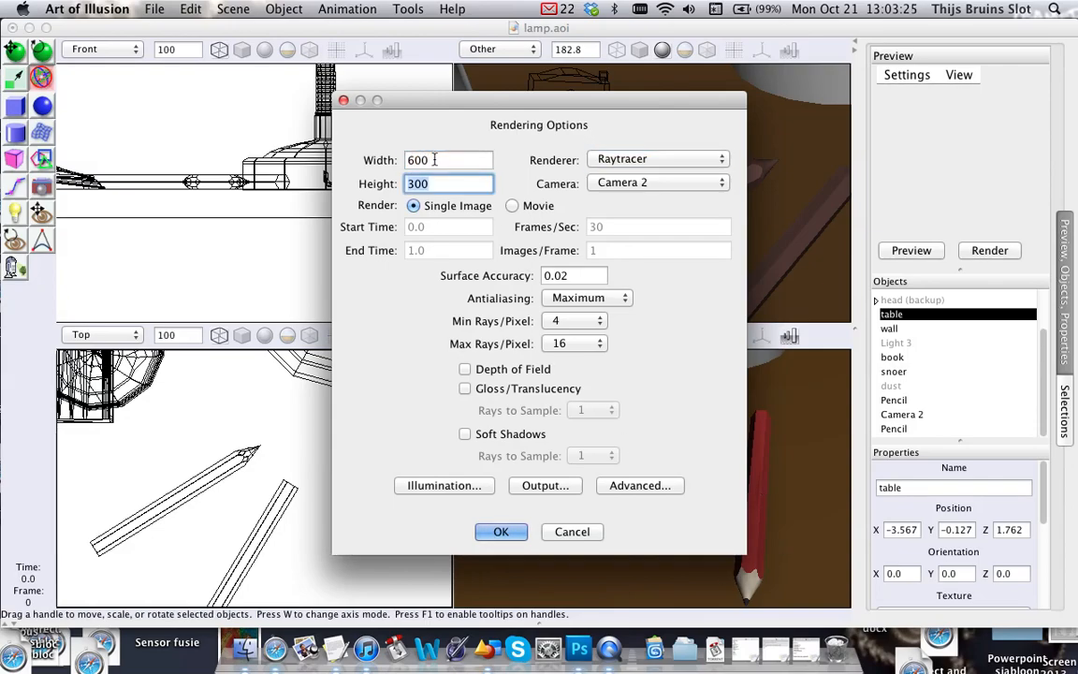
text(400)
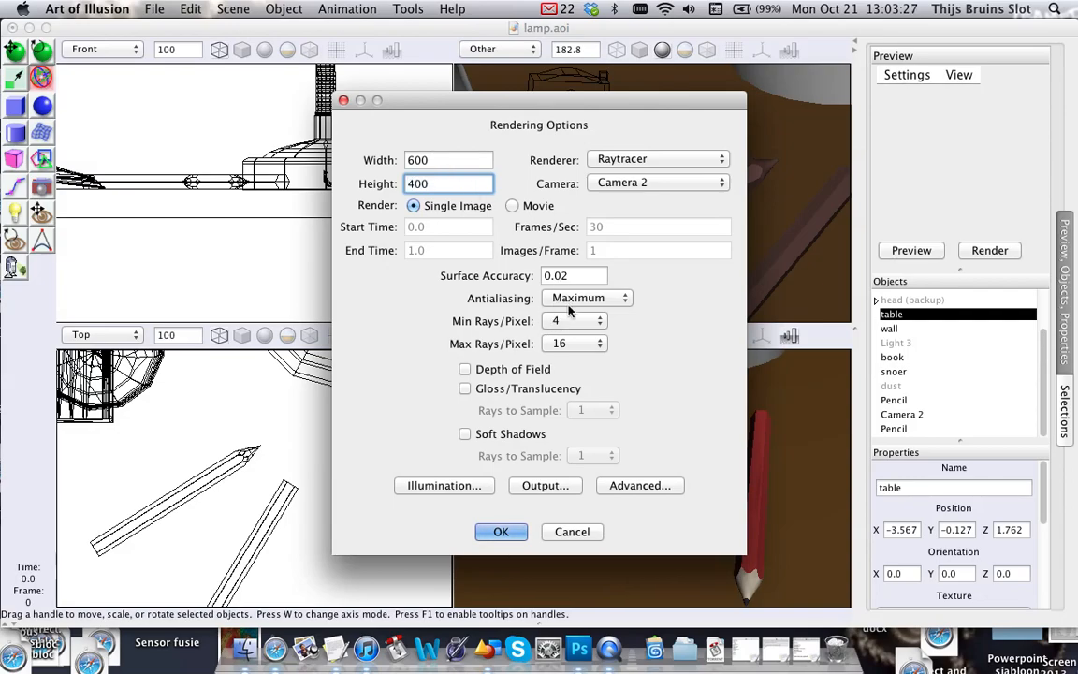
click(577, 298)
click(579, 298)
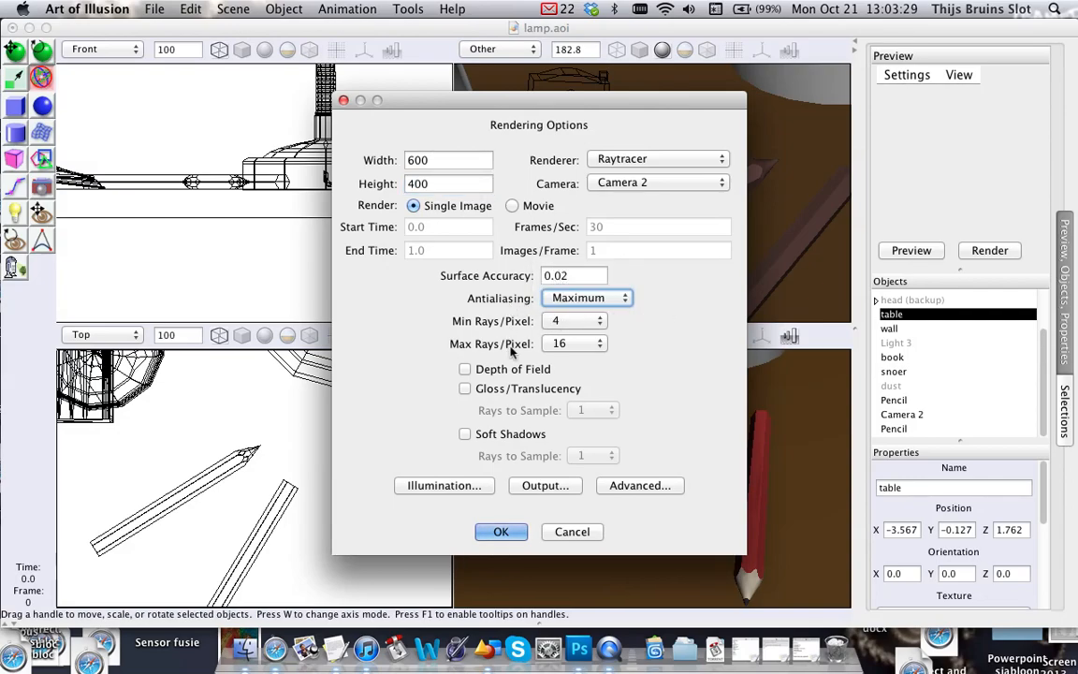
Check the illumination and advanced render options, and render the scene to inspect both pencils before cancelling the render.
click(444, 485)
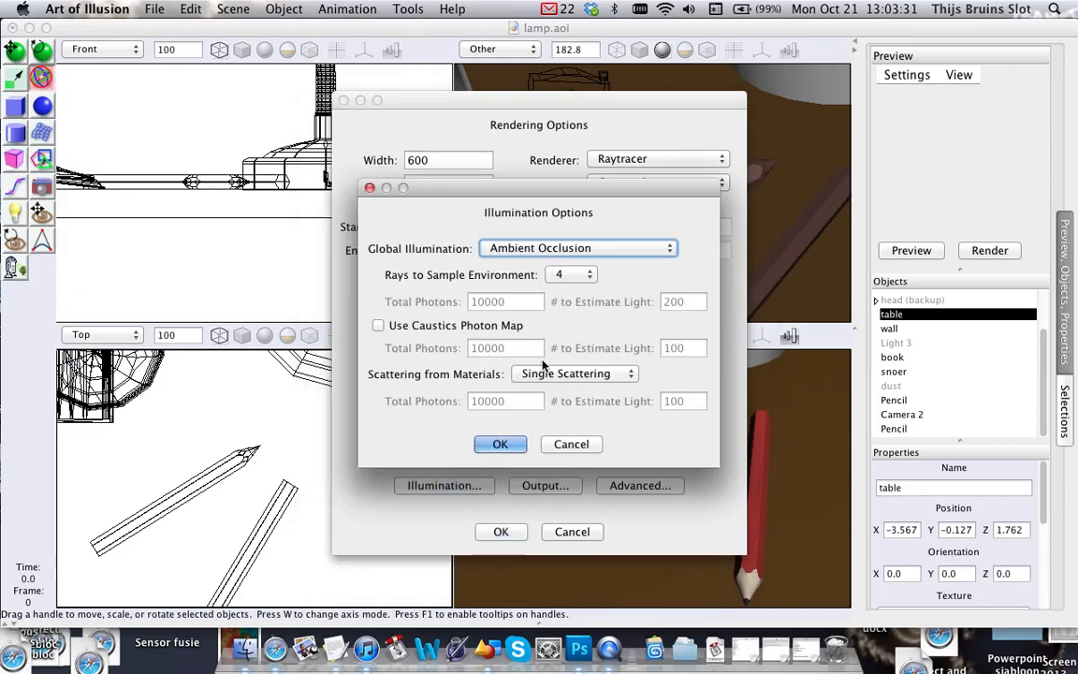
click(500, 444)
click(633, 487)
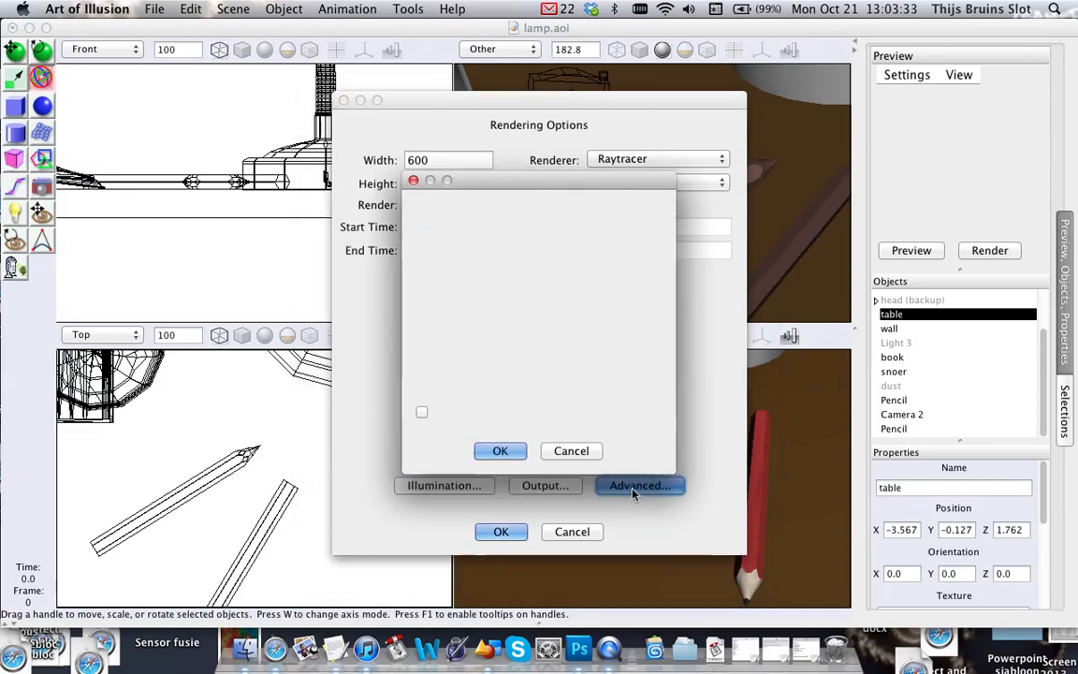
double_click(626, 349)
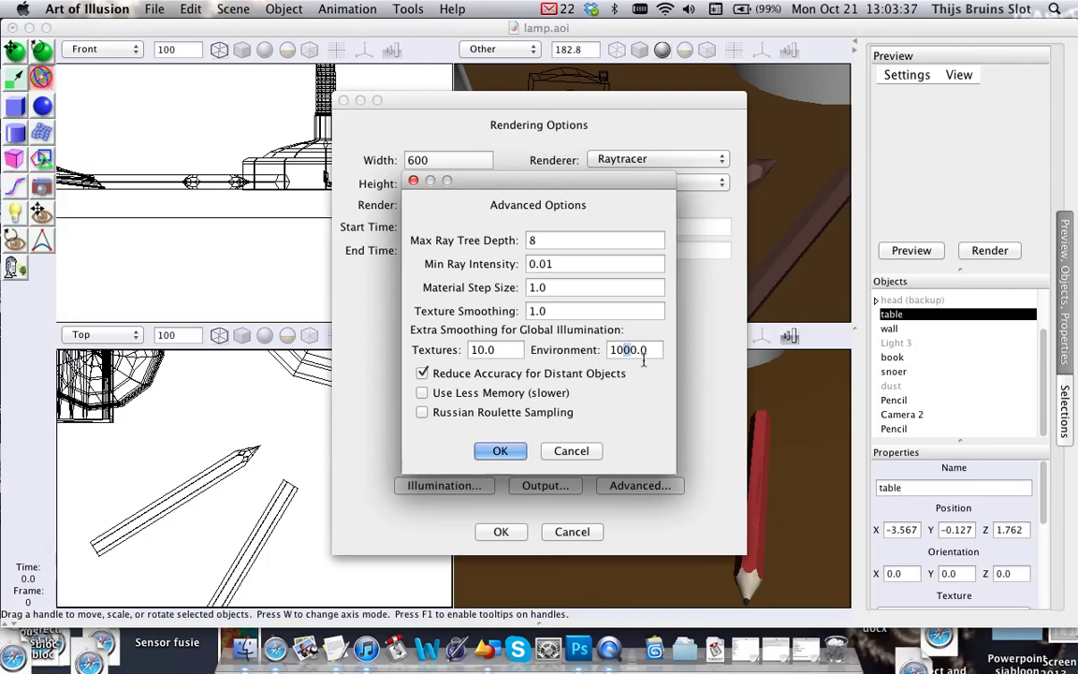
click(569, 452)
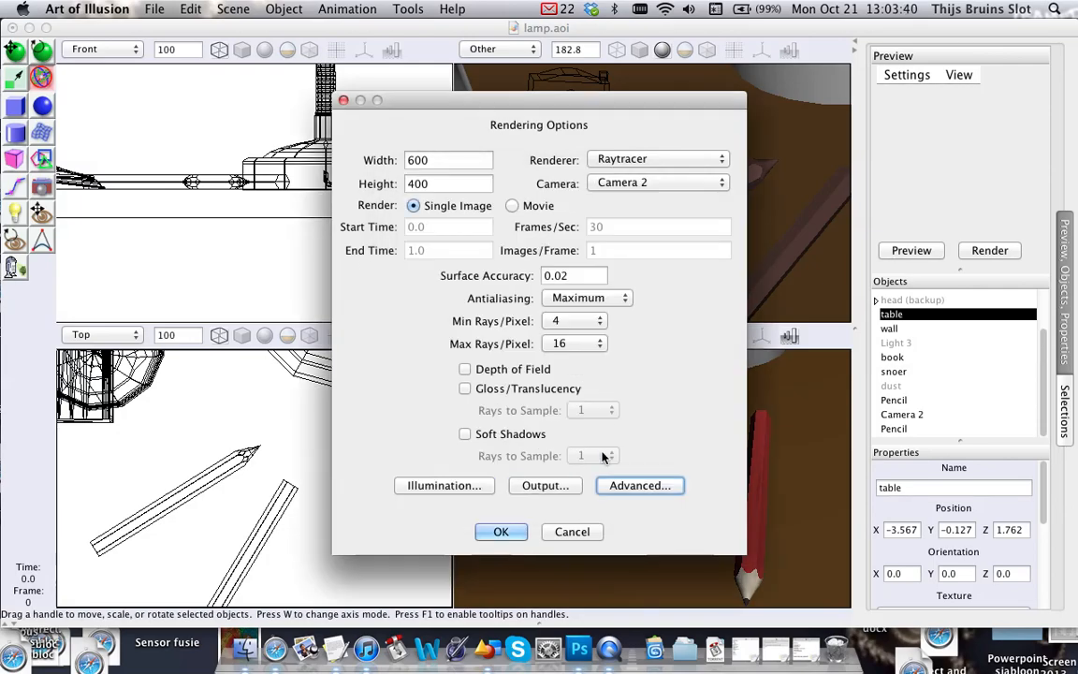
click(506, 530)
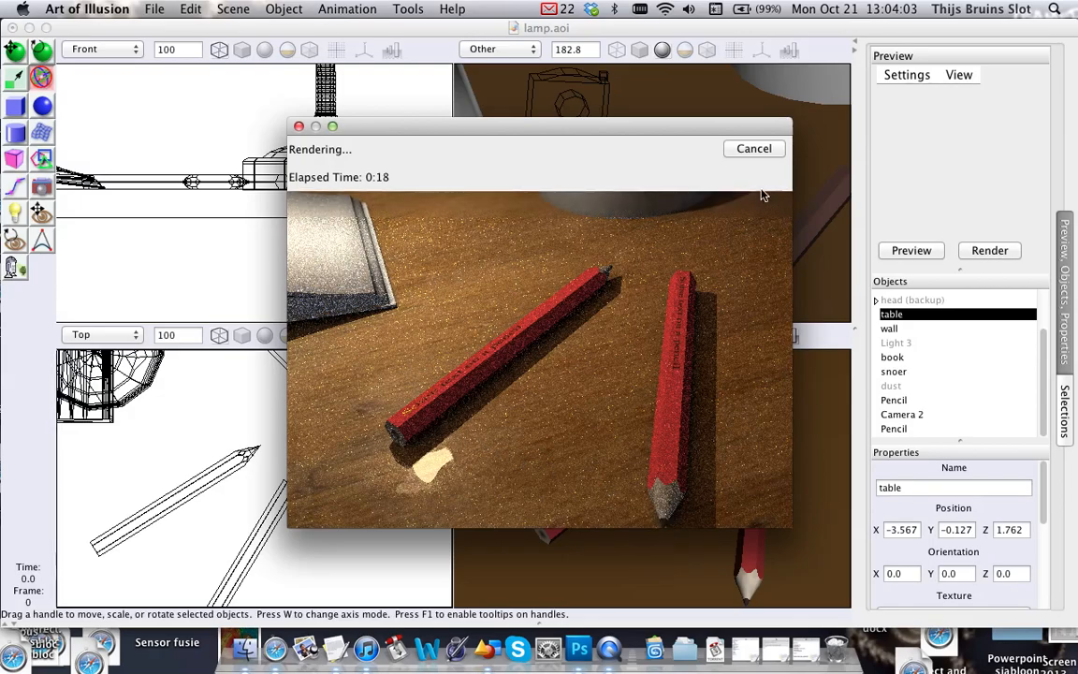
click(753, 149)
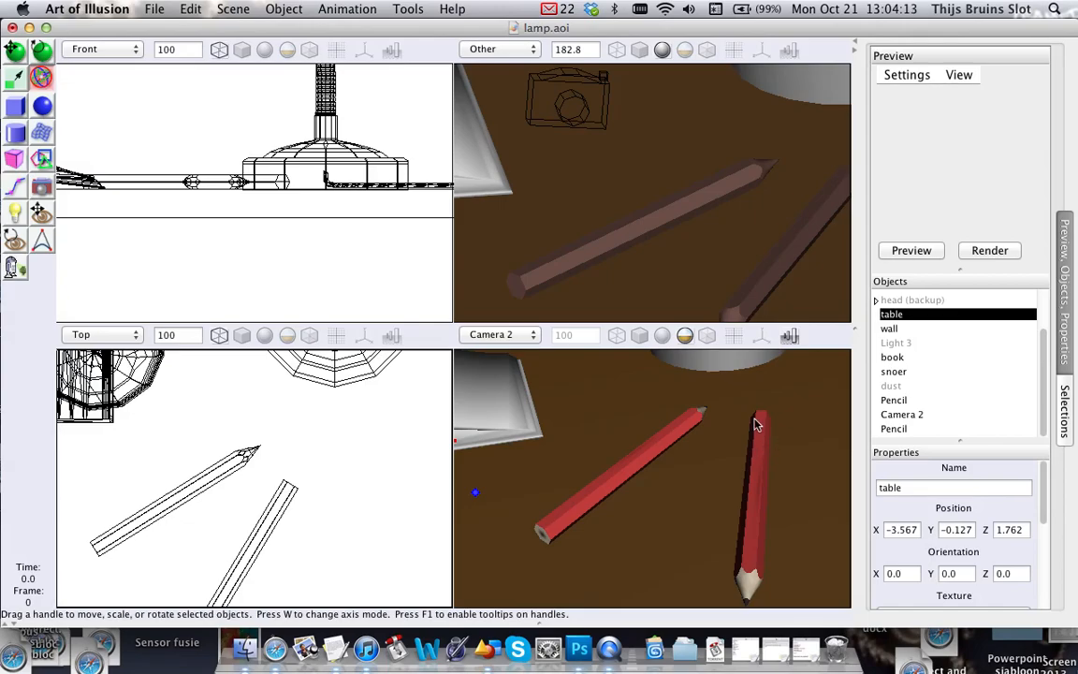
Open the scene's textures and bring up the Pencil paint texture for editing.
click(297, 8)
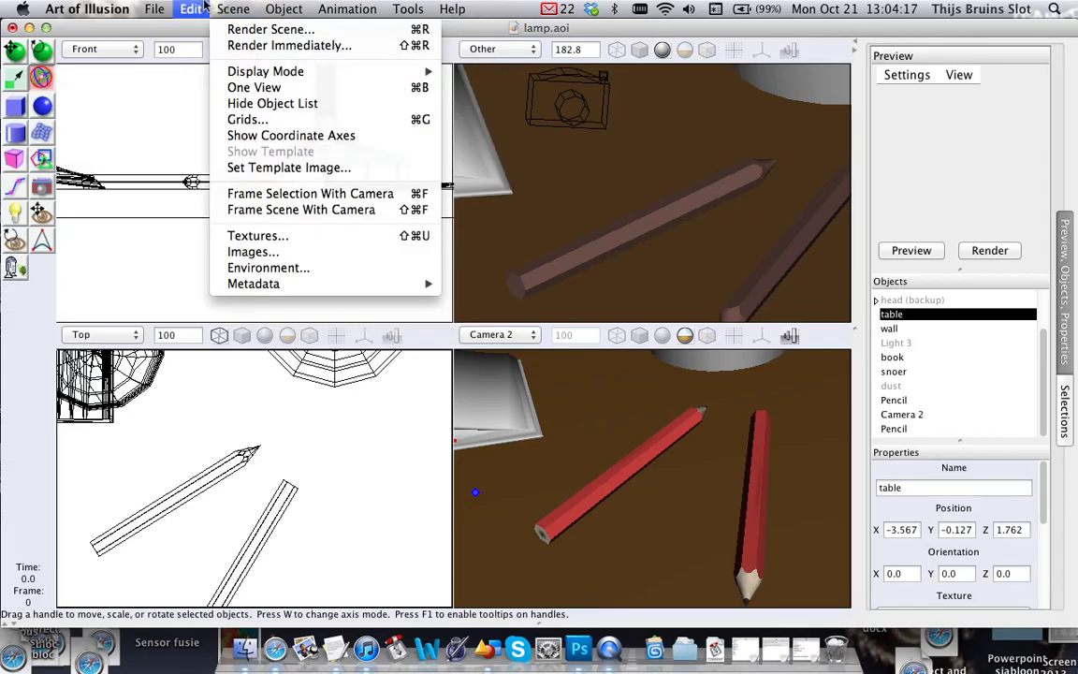
click(280, 240)
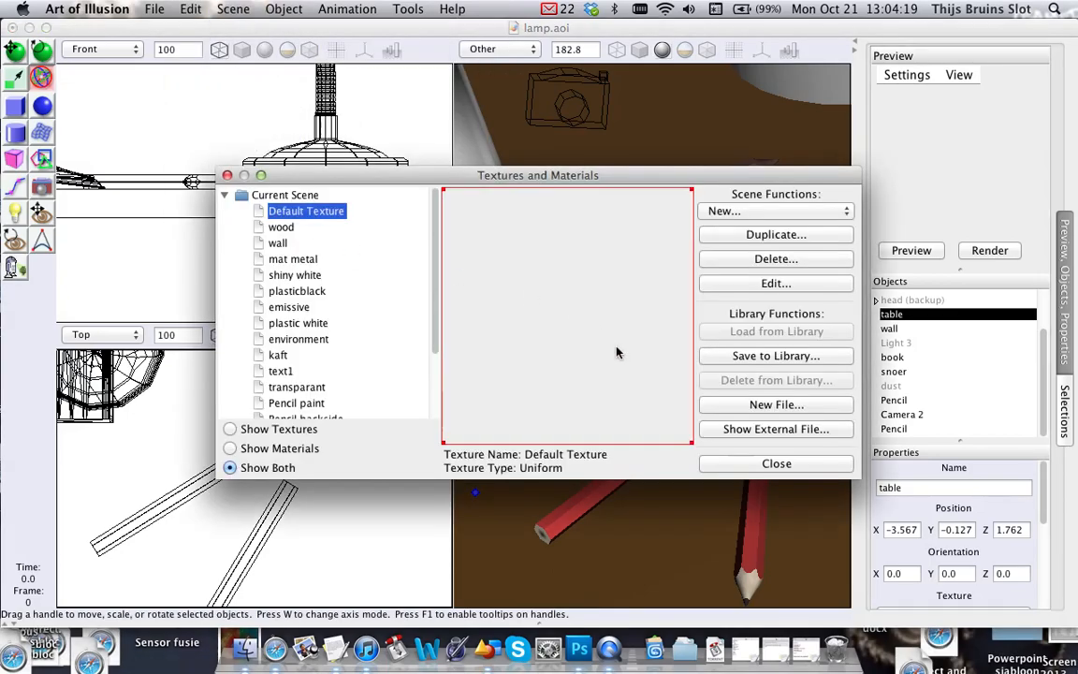
scroll(309, 363, down, 3)
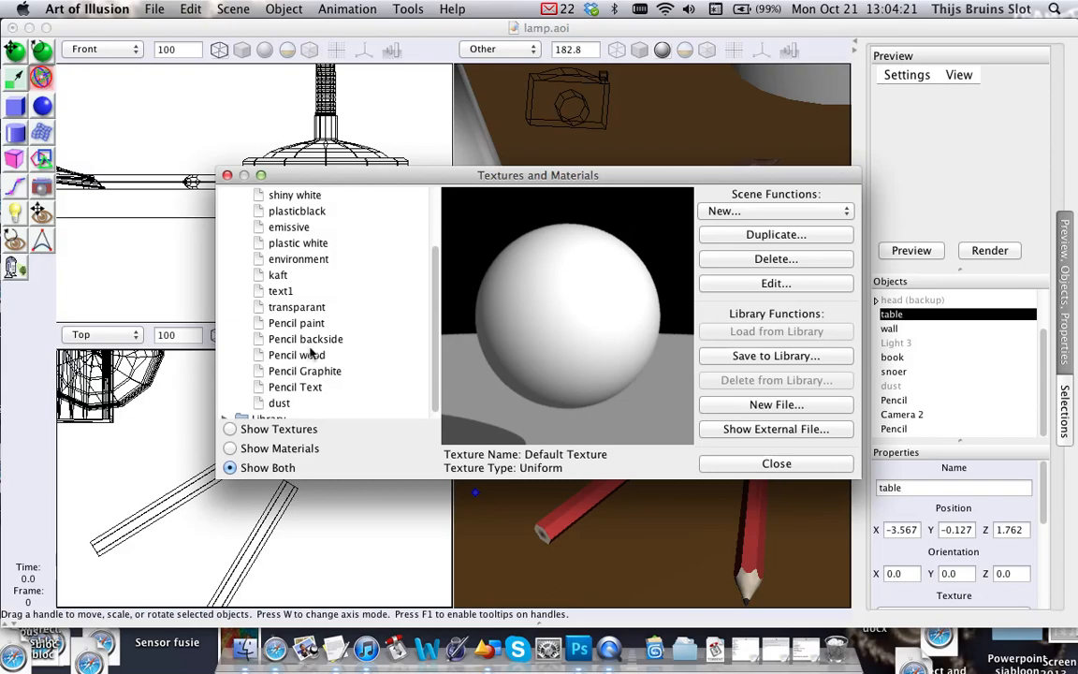
double_click(278, 293)
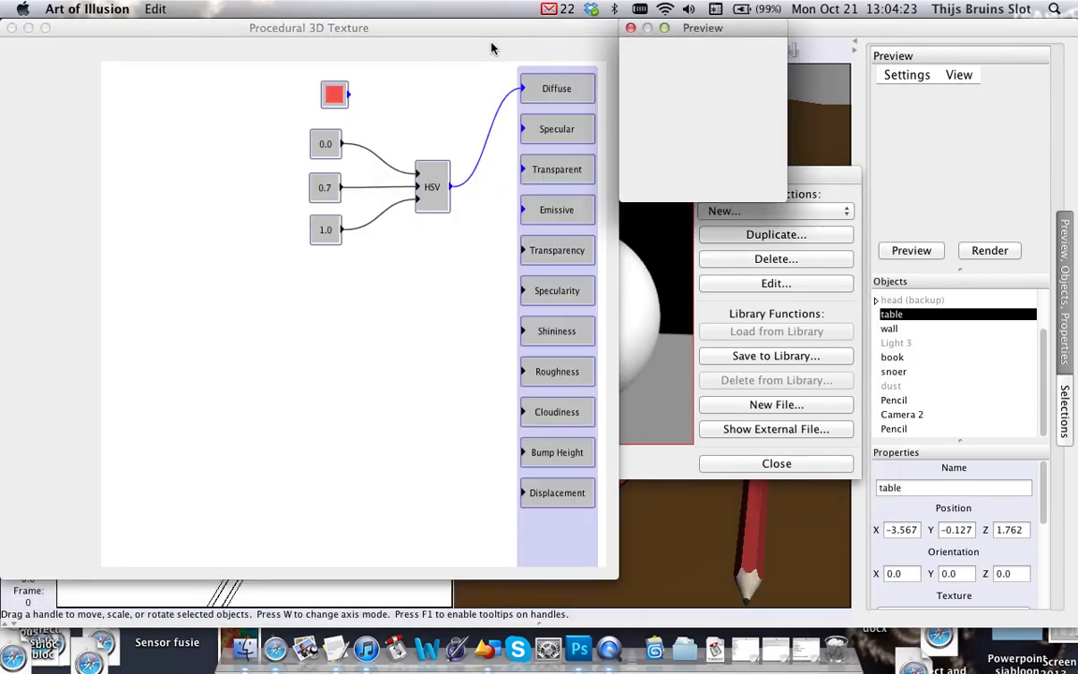
drag(483, 38, 475, 37)
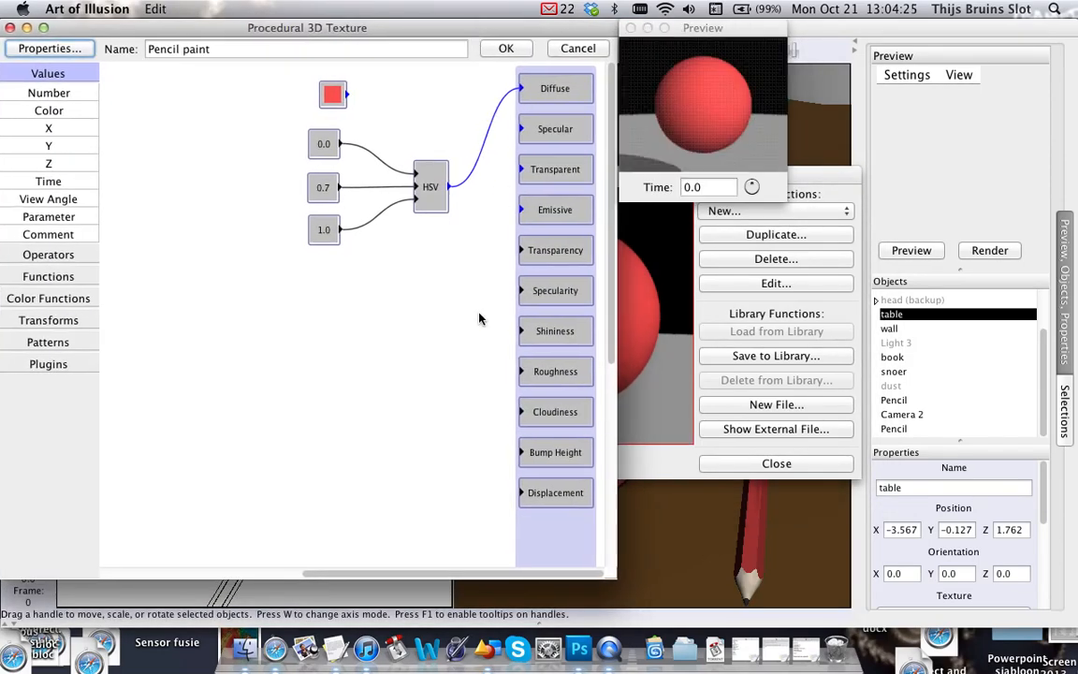
drag(357, 34, 362, 33)
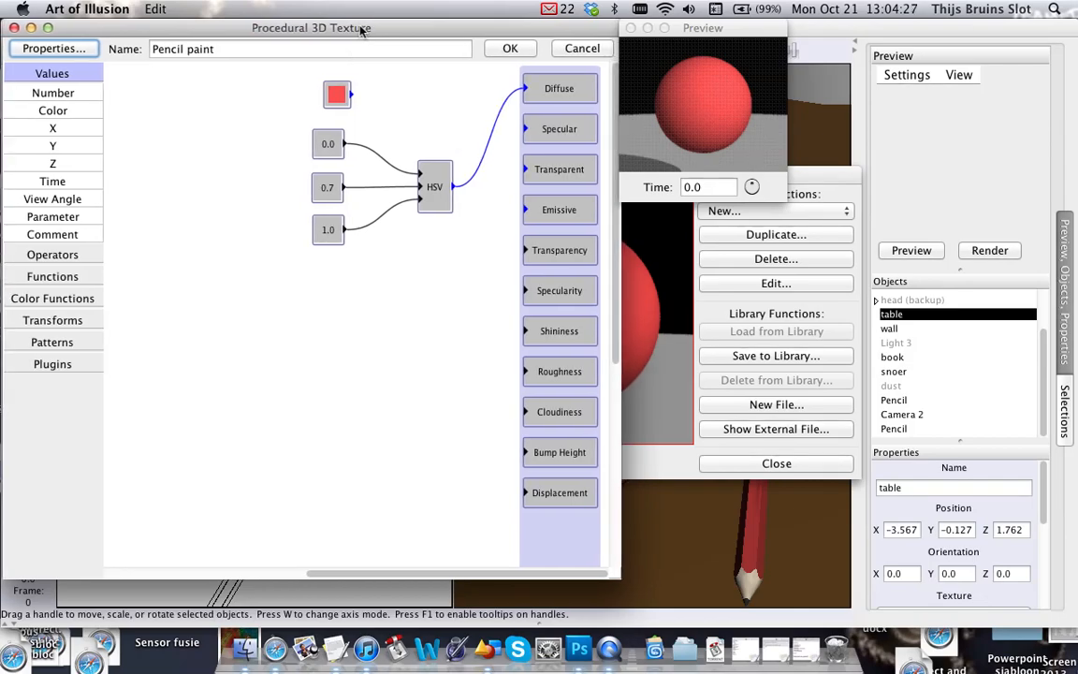
Set the hue number feeding the HSV module of the Pencil paint texture to 0.12.
drag(343, 96, 334, 91)
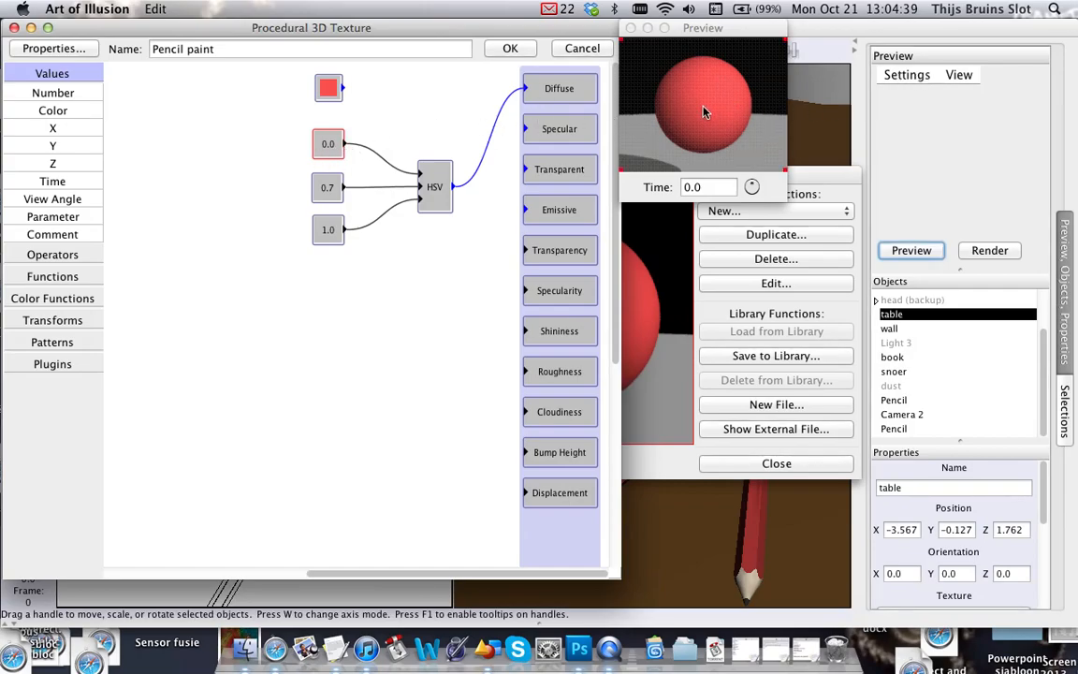
double_click(326, 148)
key(BackSpace)
text(.12)
key(Return)
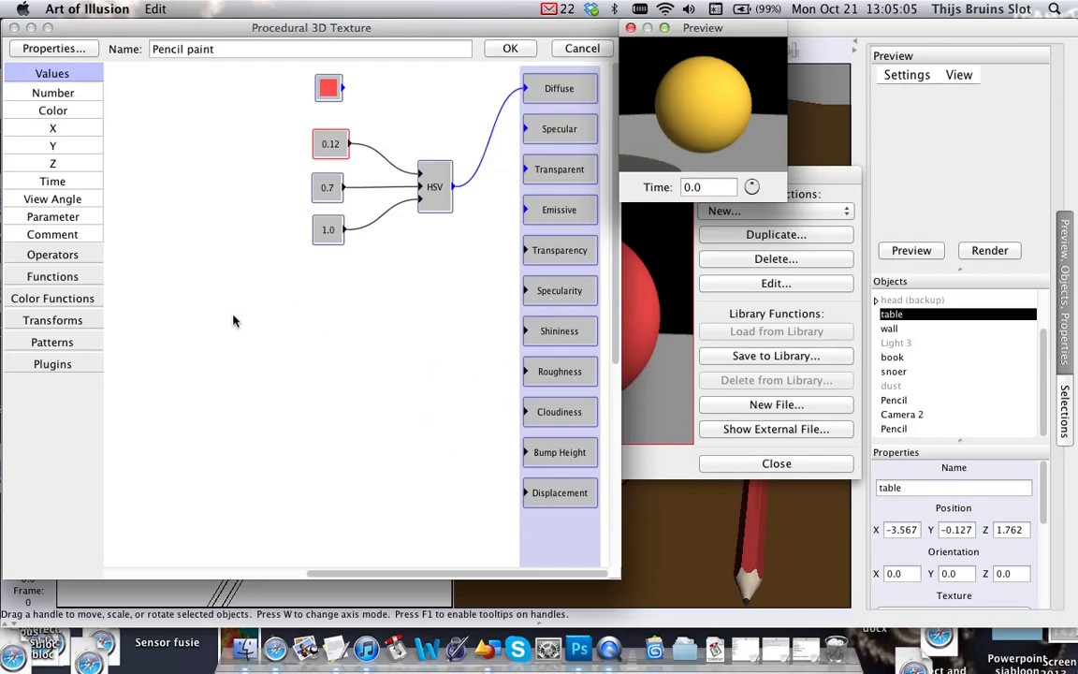
Replace the 0.12 hue number with a parameter module named Hue parameter, ranging from 0.0 to 1.0 with default 0.0.
key(Delete)
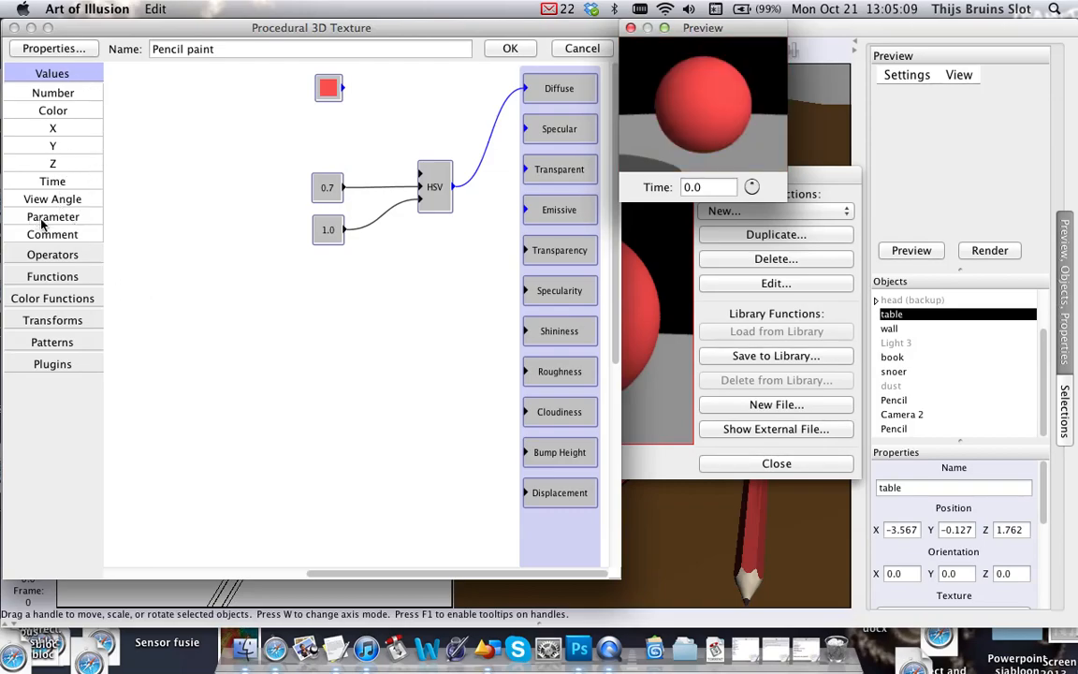
drag(52, 217, 328, 150)
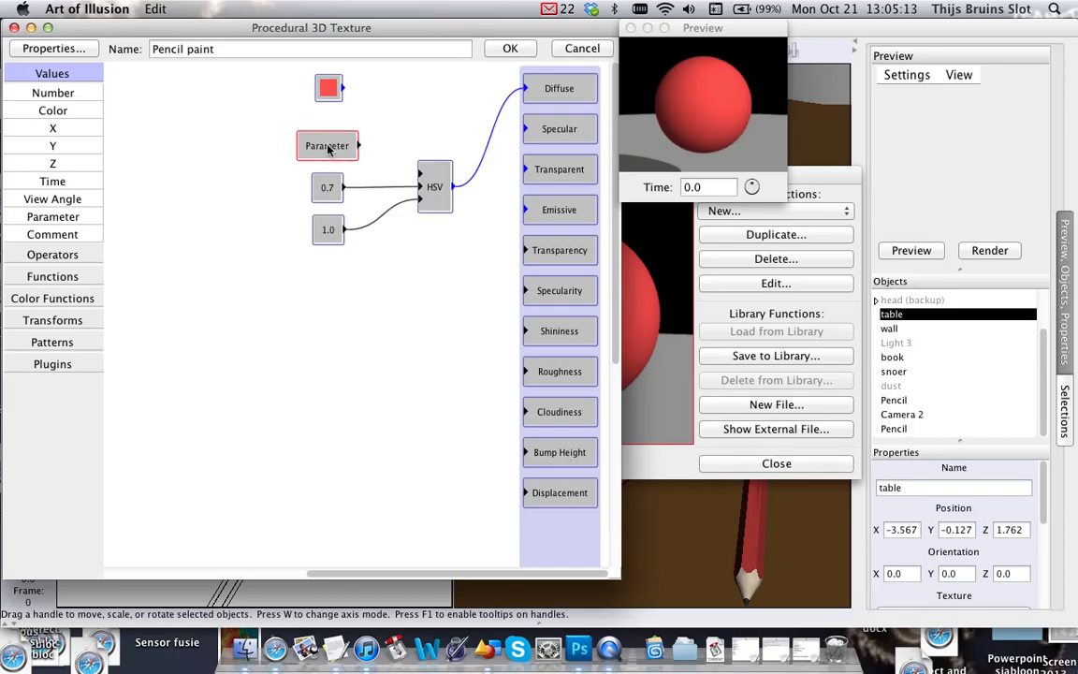
double_click(328, 147)
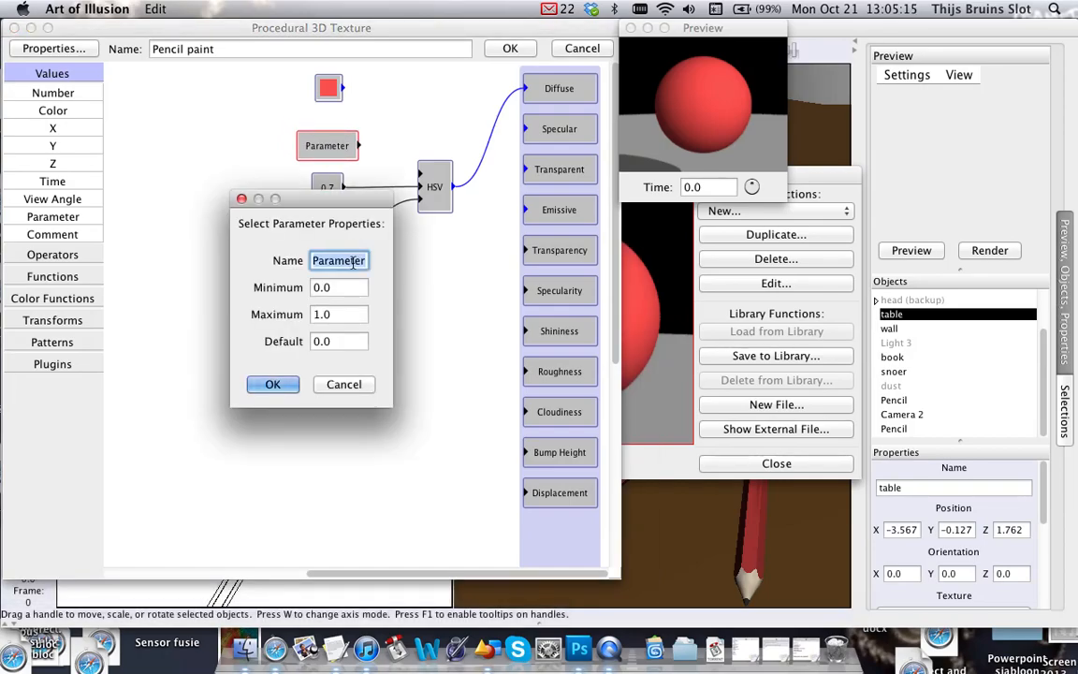
text(Hue pa)
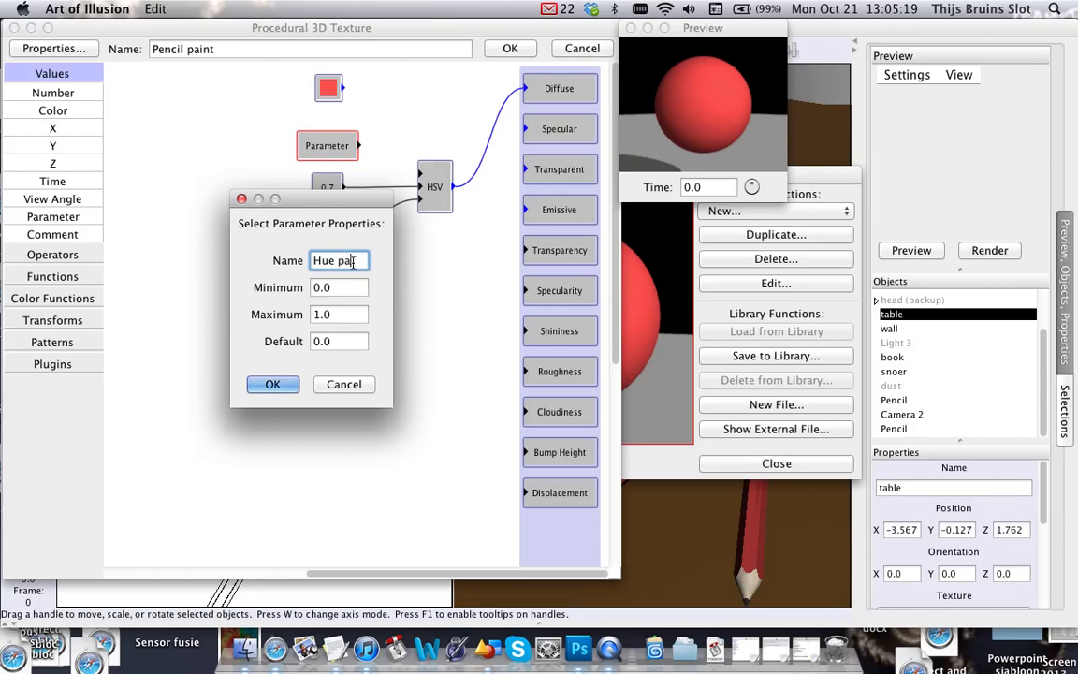
text(rameyer)
key(BackSpace)
key(BackSpace)
key(BackSpace)
text(ter)
click(343, 287)
click(340, 317)
click(353, 345)
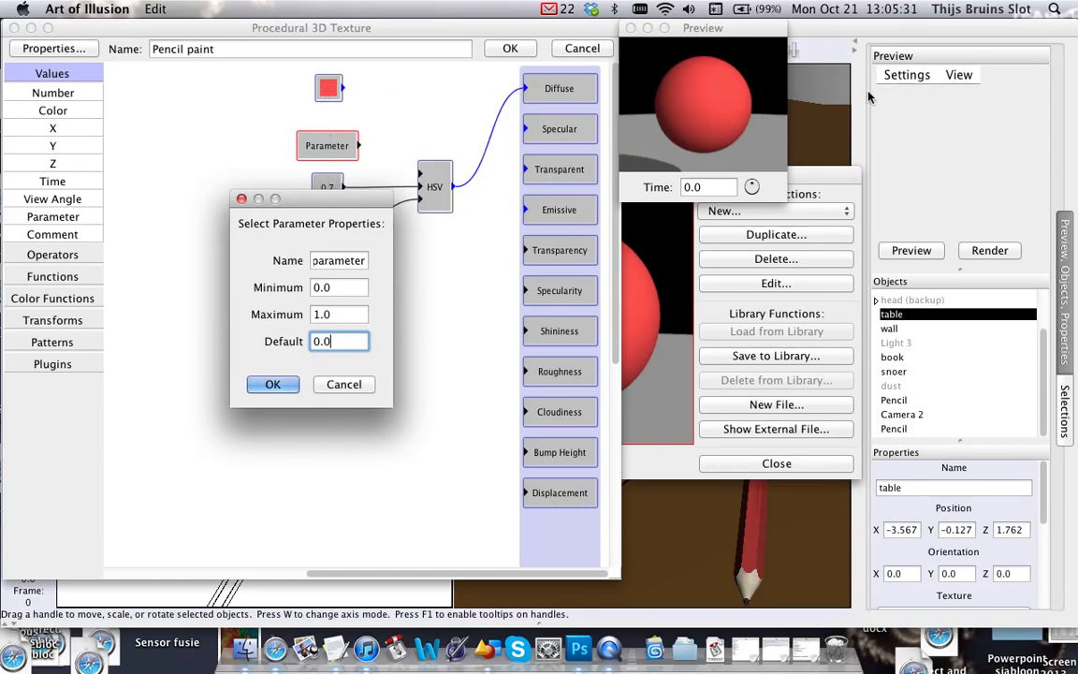
click(271, 386)
Connect the Hue parameter module to the HSV module's hue input, accept the Pencil paint texture and close the textures window.
drag(378, 147, 421, 174)
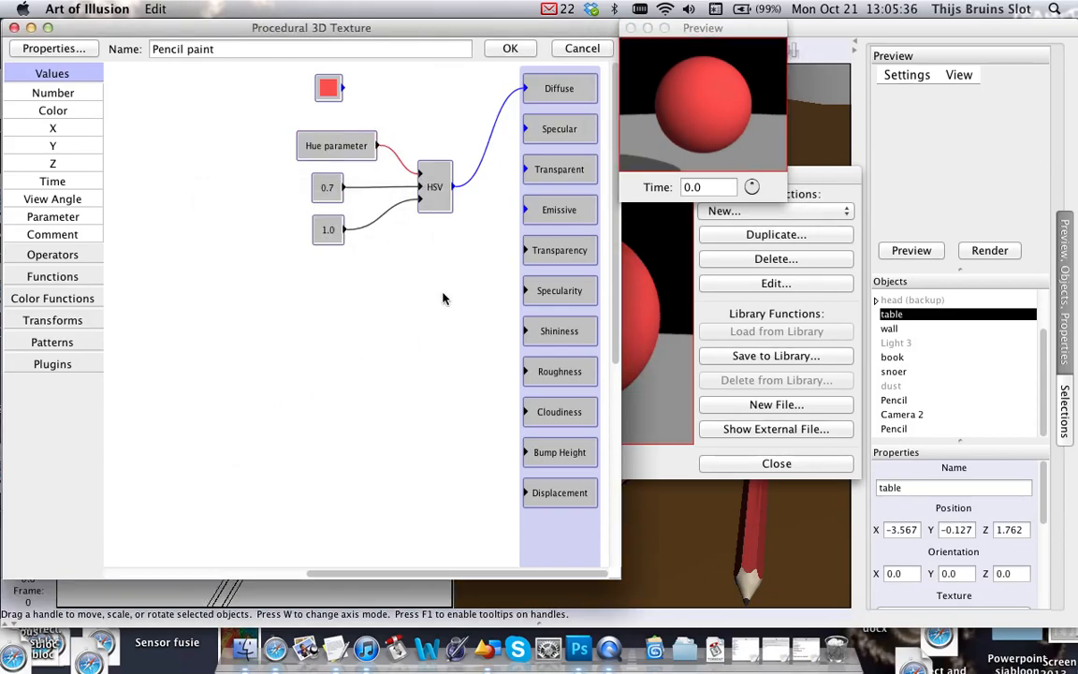
click(515, 51)
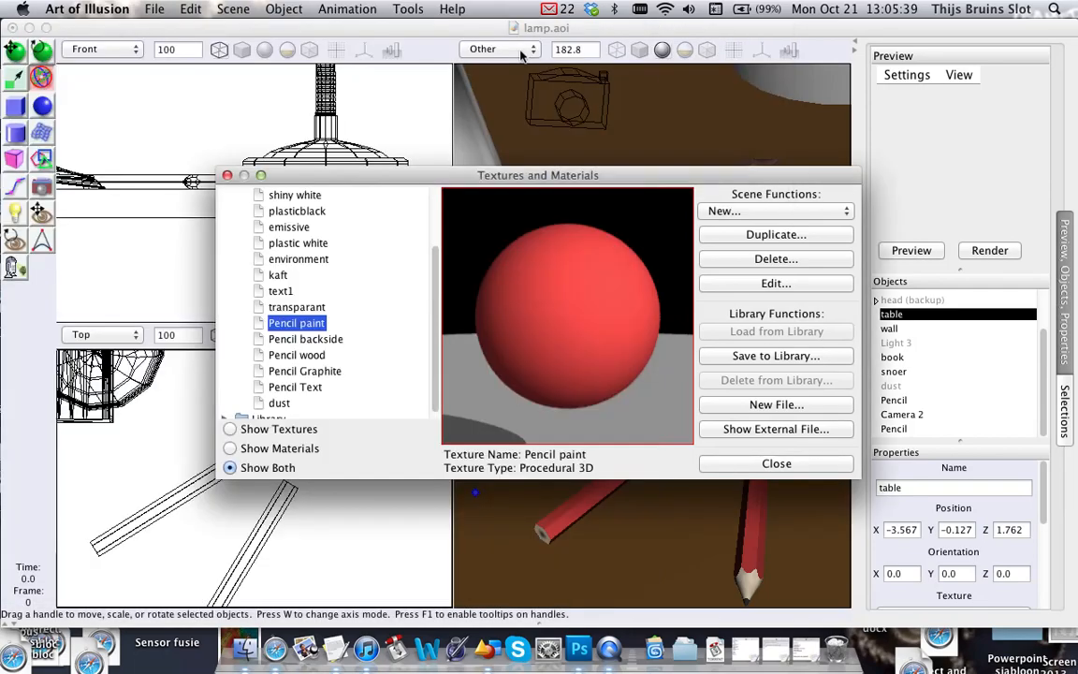
click(226, 176)
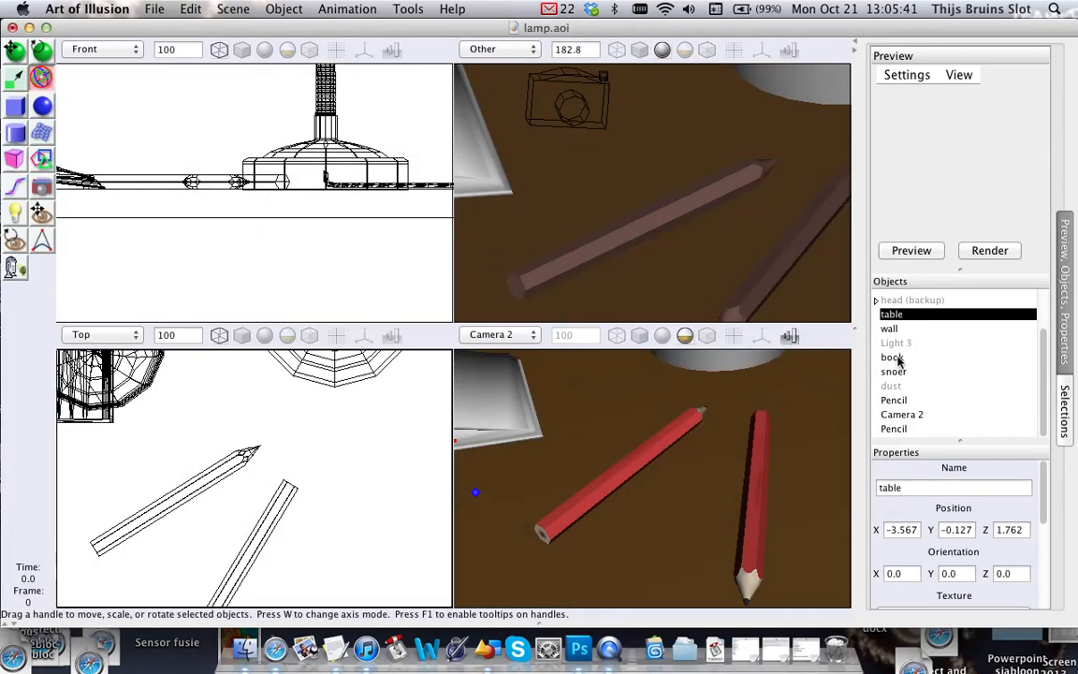
In the second pencil's layered texture, assign the Pencil paint layer's Hue parameter per Face.
click(906, 428)
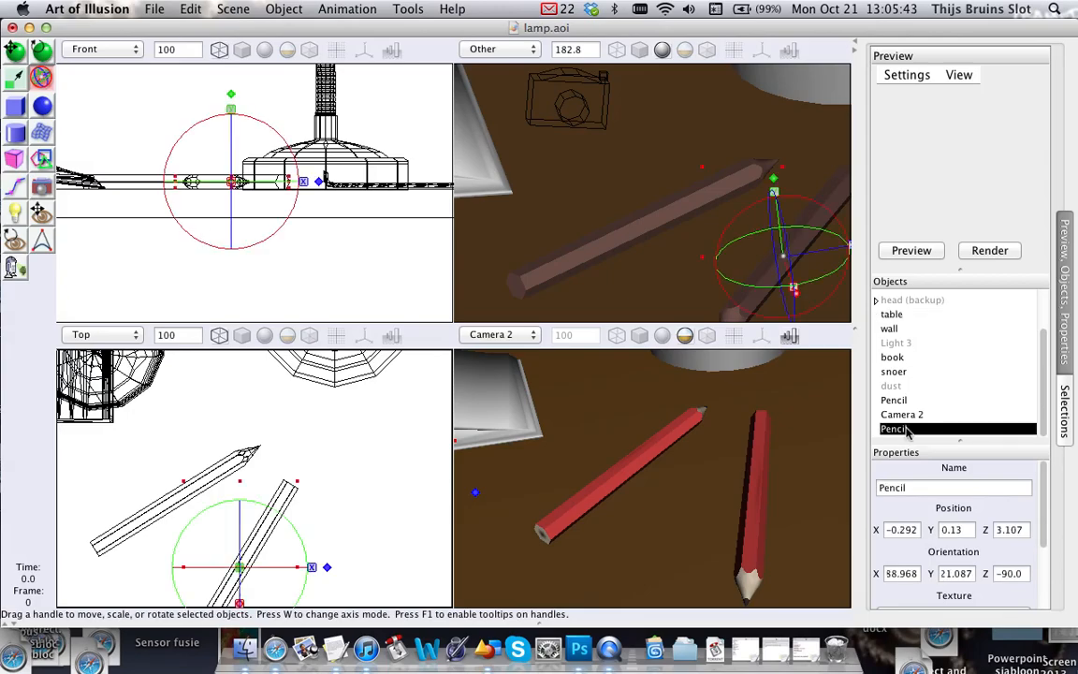
click(274, 7)
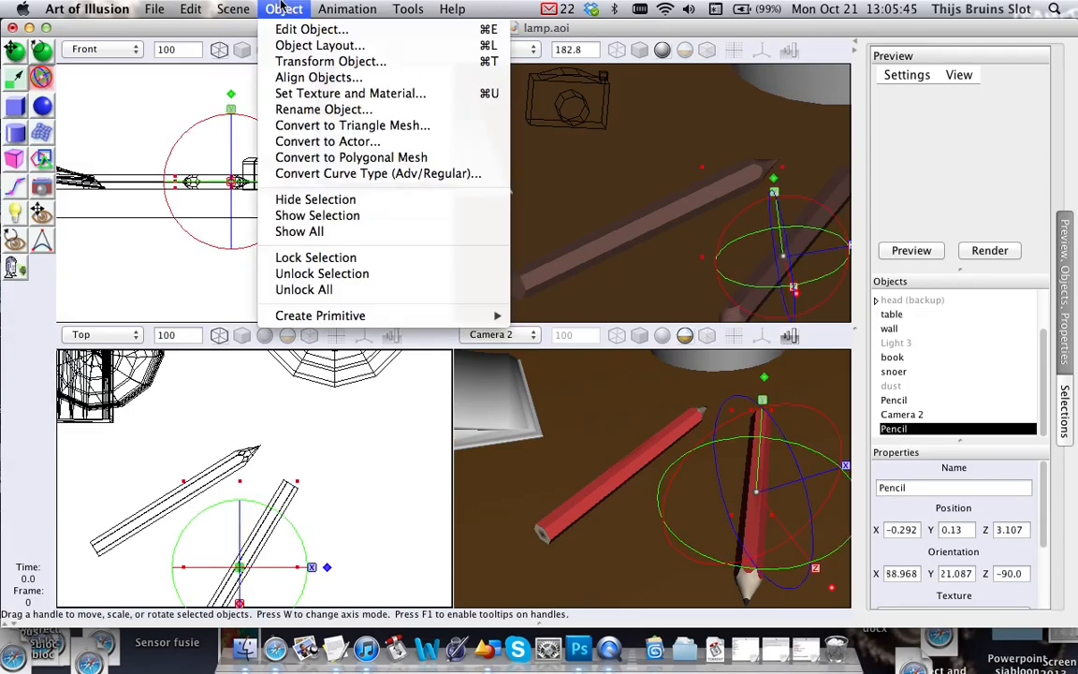
mouse_move(242, 6)
mouse_move(282, 8)
click(318, 92)
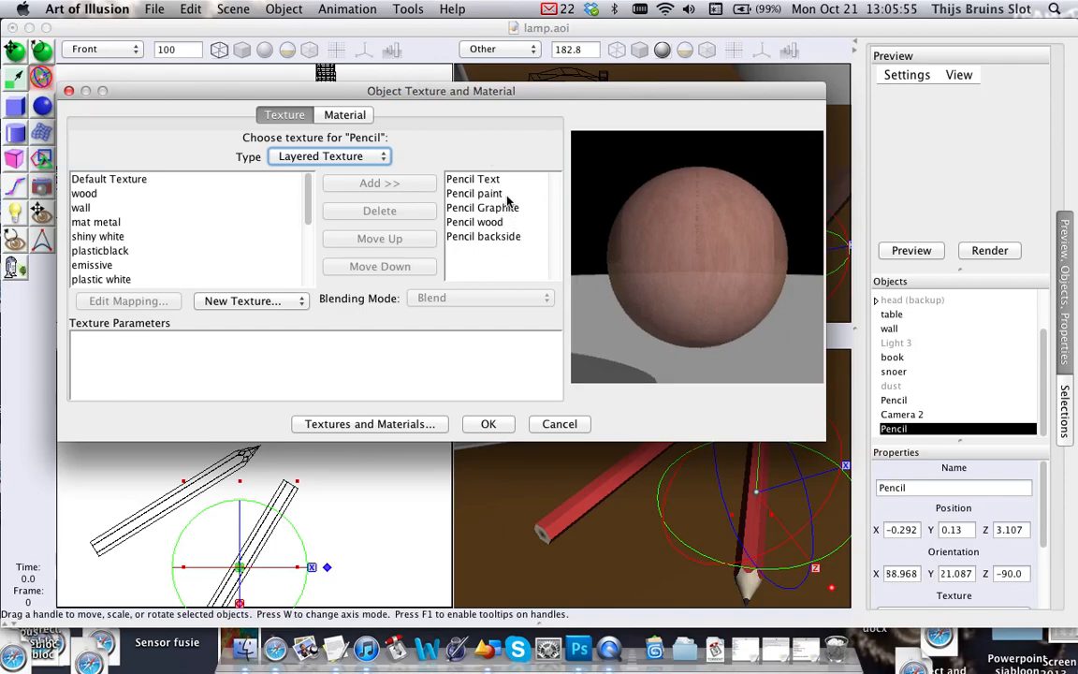
click(481, 196)
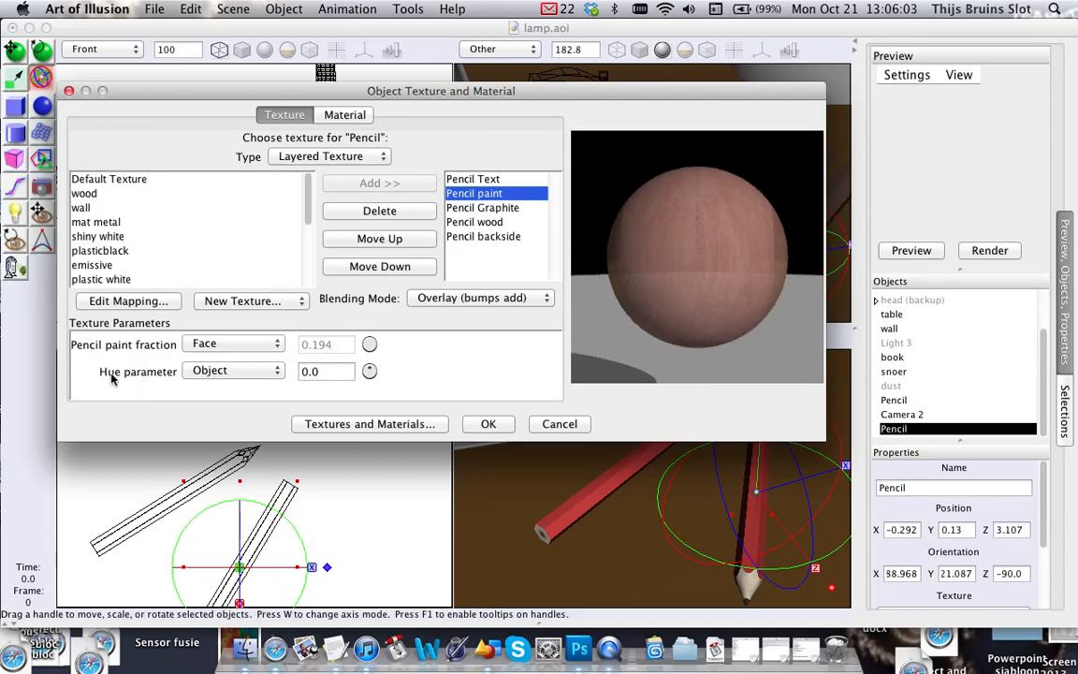
click(277, 373)
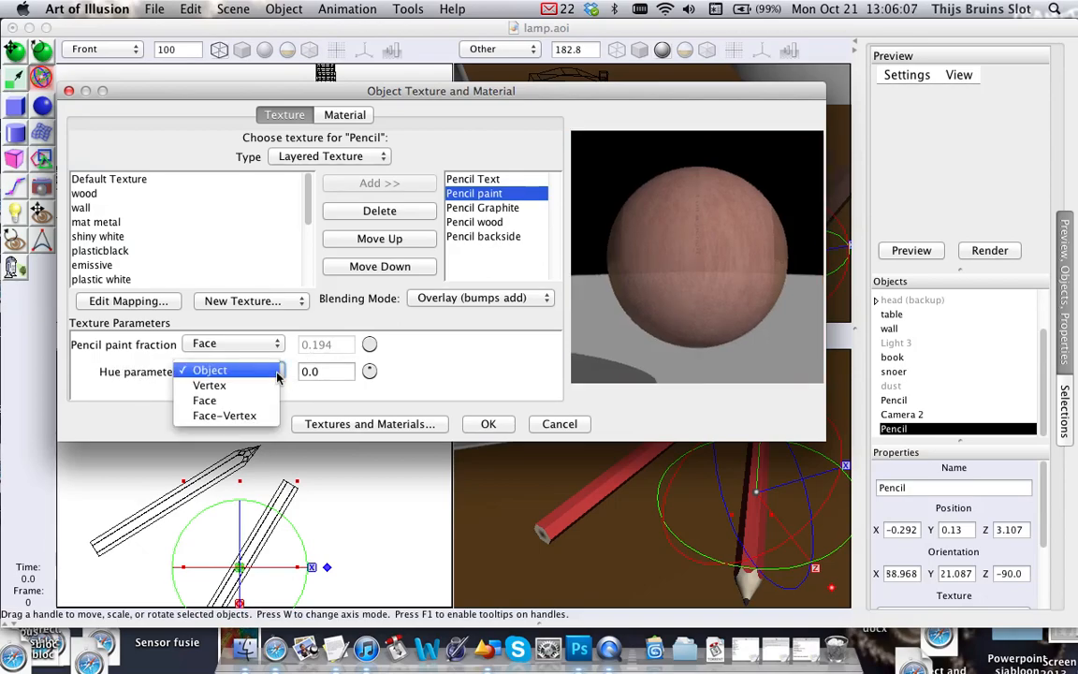
click(202, 402)
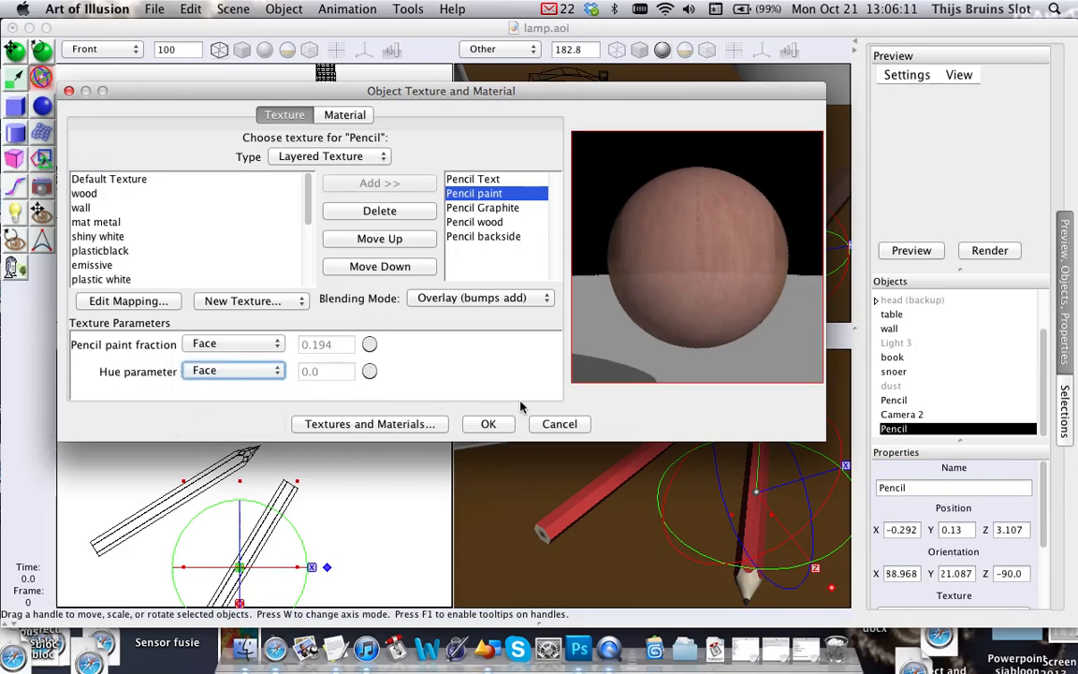
click(489, 424)
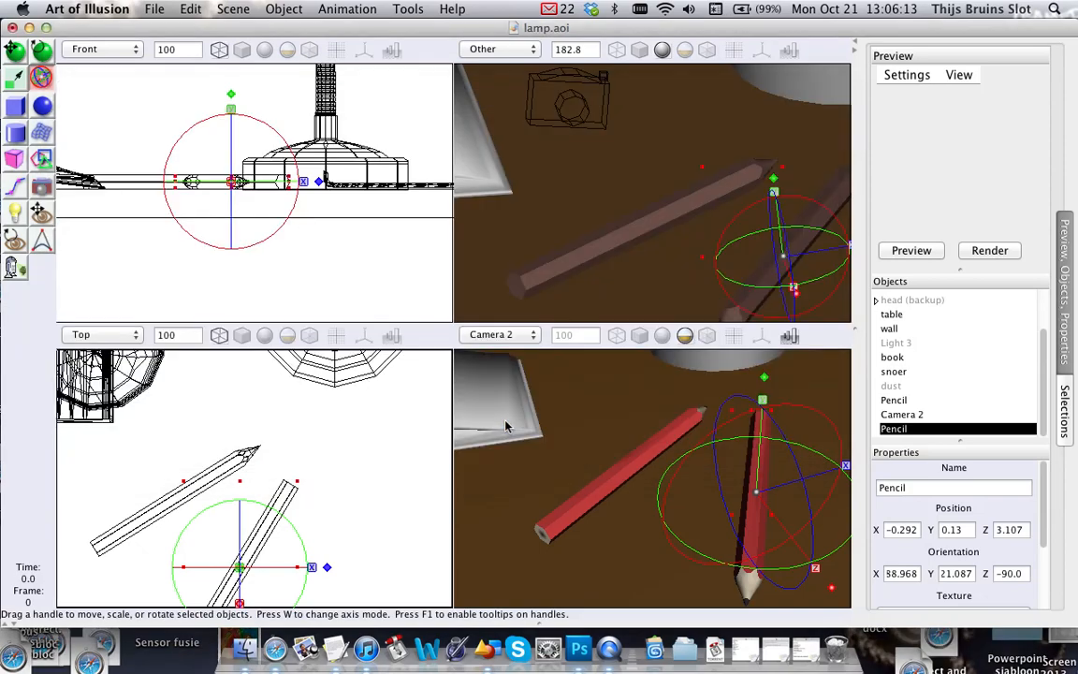
Edit the second pencil's mesh, divide its lengthwise edges in 2 and move the new edge loop down close to the sharpened tip.
double_click(894, 429)
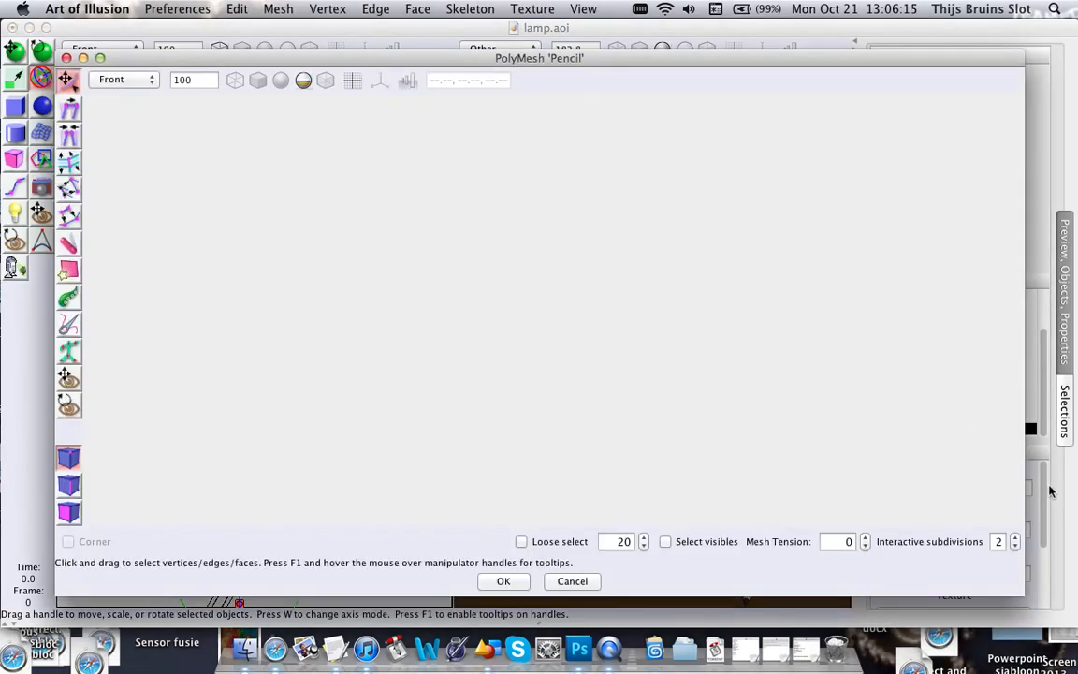
scroll(573, 309, down, 1)
scroll(585, 319, up, 7)
scroll(646, 339, down, 2)
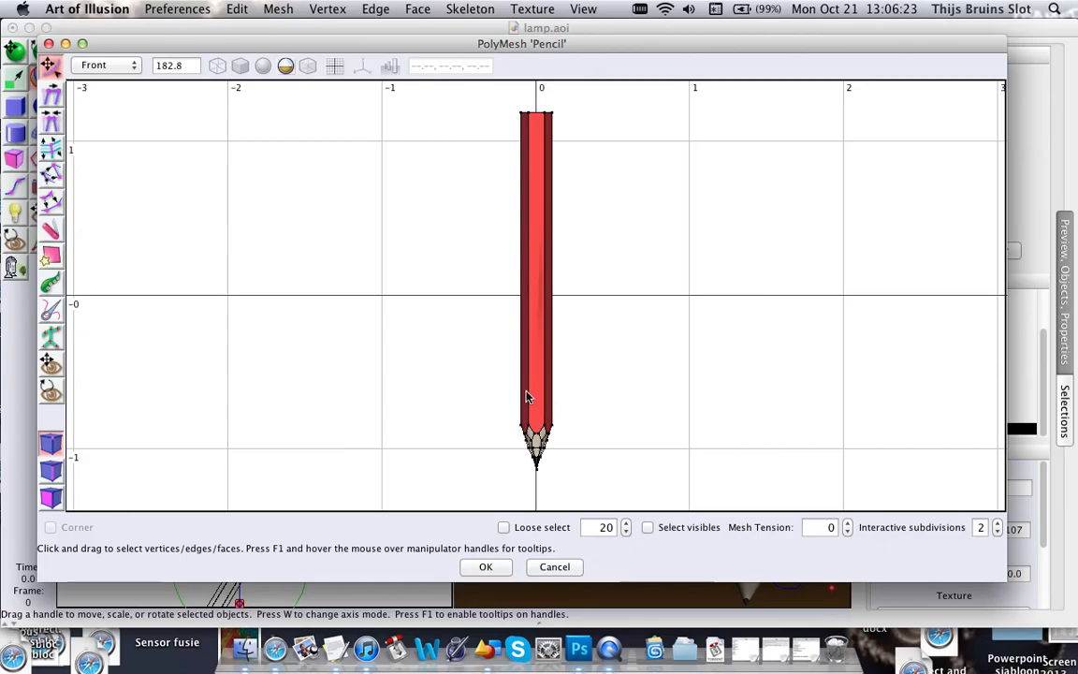
key(e)
drag(472, 327, 619, 333)
right_click(633, 244)
mouse_move(729, 255)
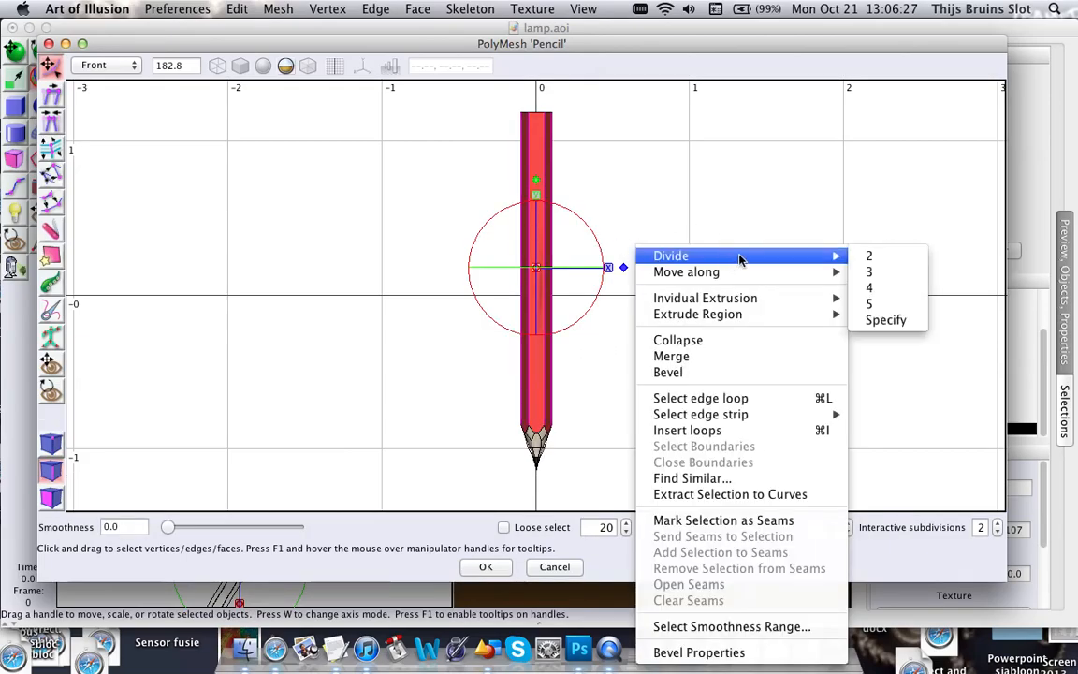
click(869, 258)
drag(537, 198, 537, 345)
click(462, 333)
Divide the remaining long body edges into 3, then squeeze the two new loops together and place them a short distance above the first loop.
drag(486, 316, 621, 354)
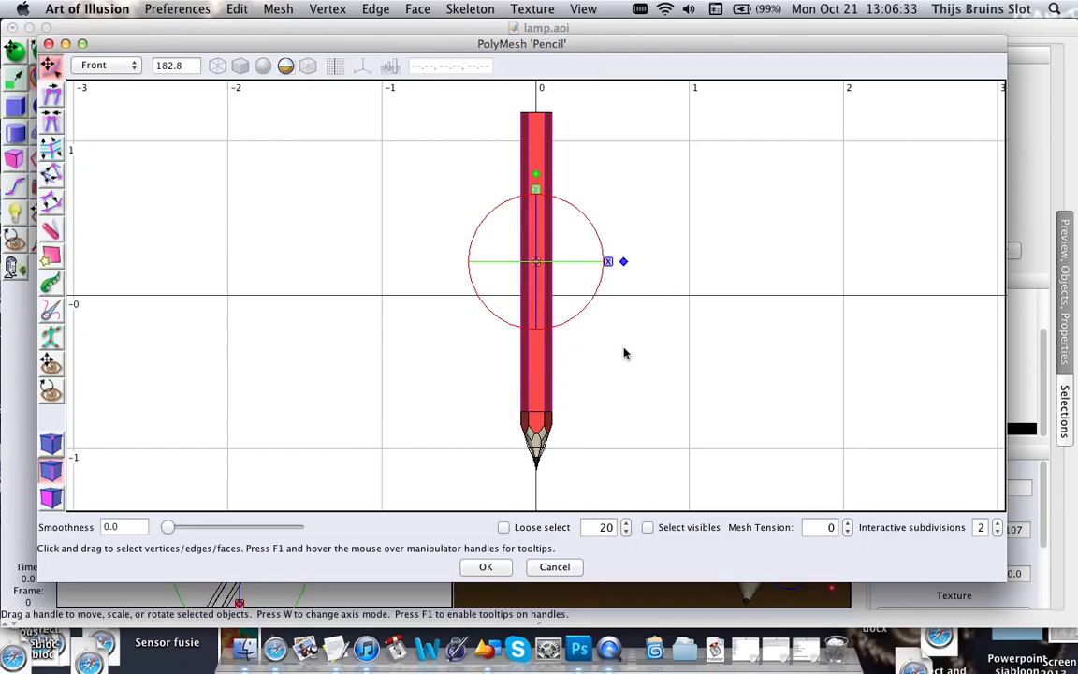
right_click(632, 349)
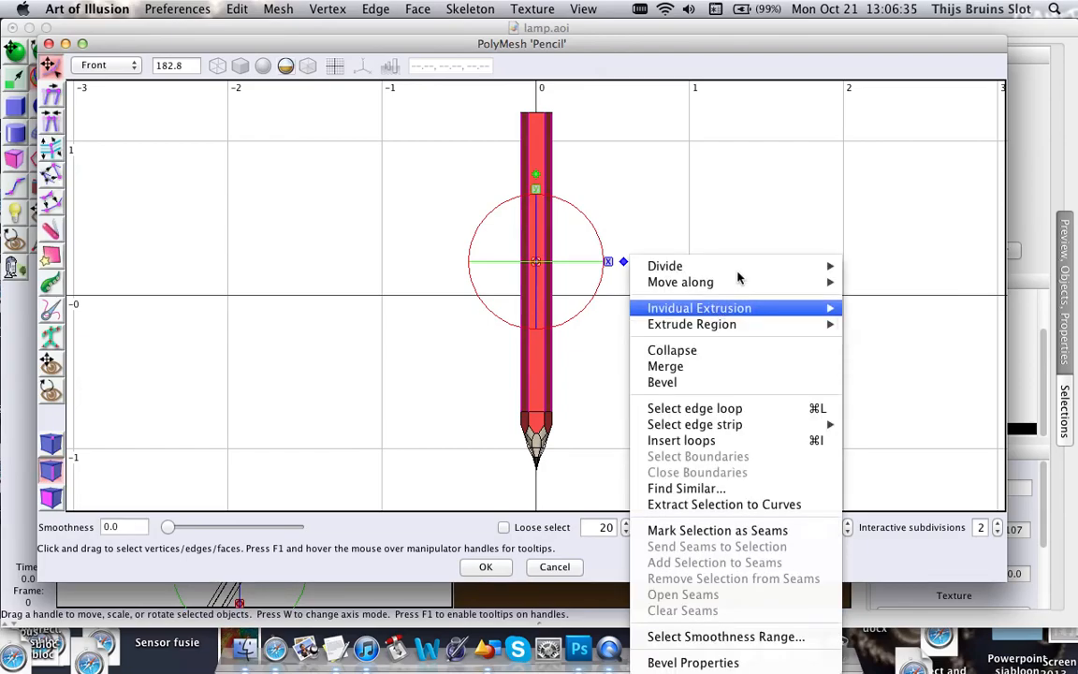
click(858, 280)
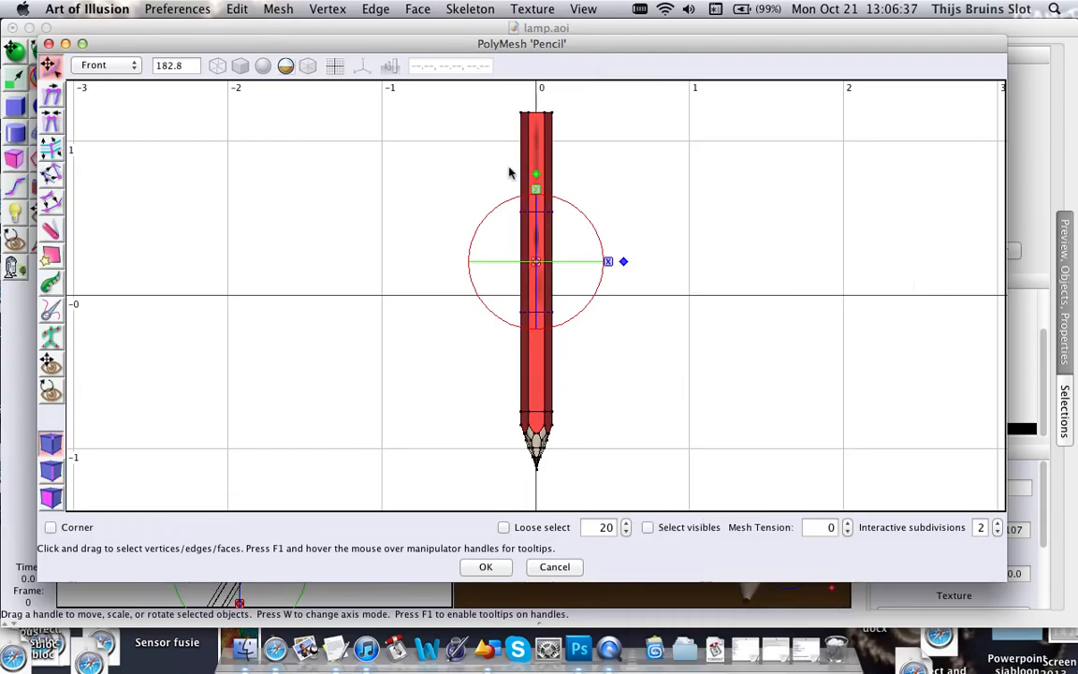
drag(535, 189, 529, 337)
drag(536, 263, 530, 322)
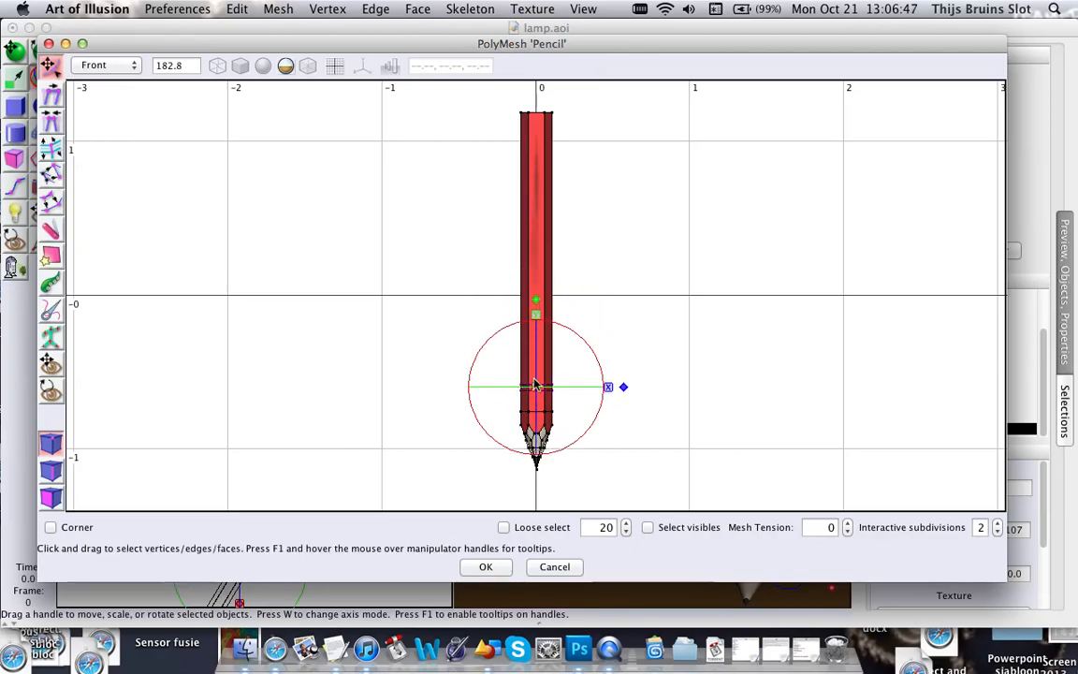
scroll(636, 387, up, 6)
right_drag(644, 368, 658, 275)
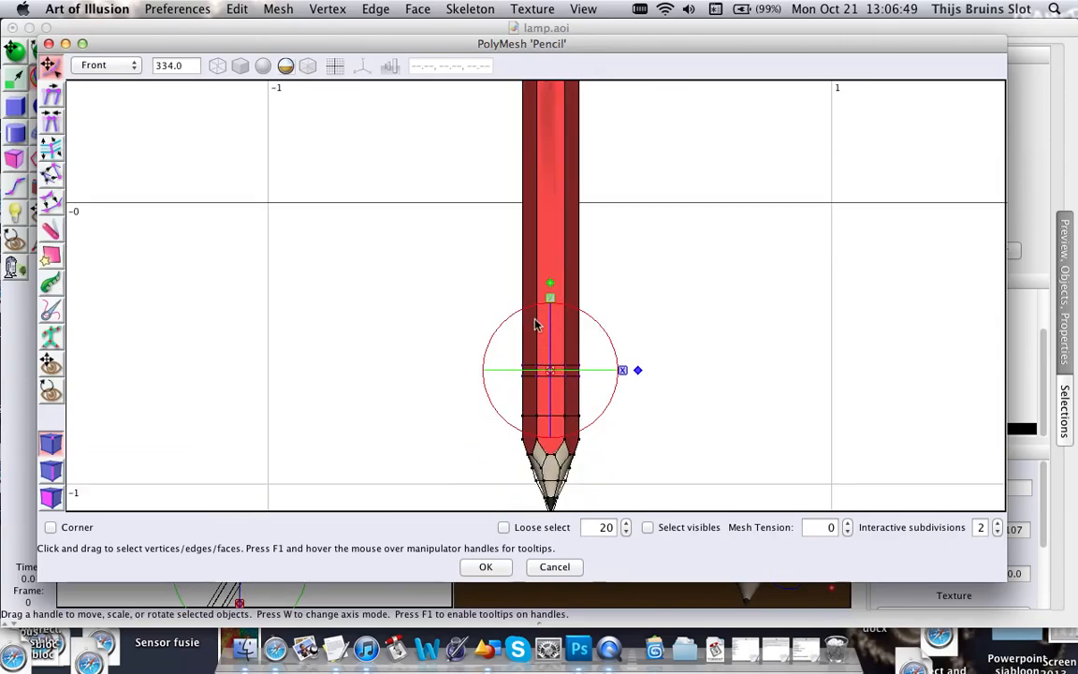
drag(551, 290, 632, 312)
click(688, 371)
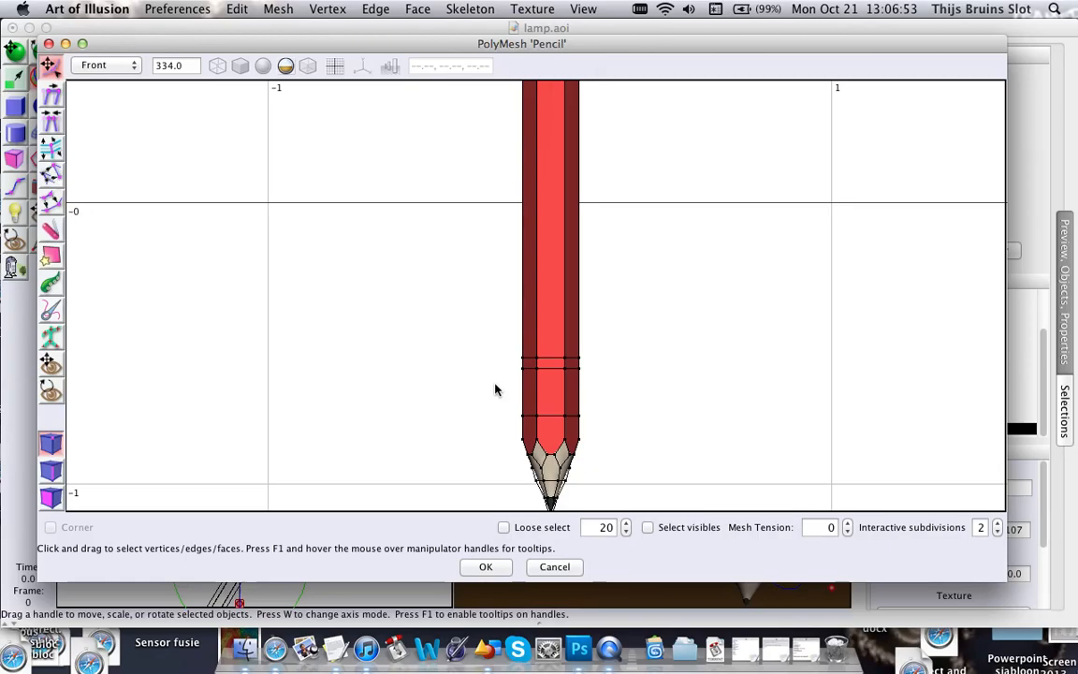
Set the Hue parameter to 0.12 for only the band of faces between the loops near the tip, and accept the mesh.
drag(501, 362, 657, 443)
drag(445, 256, 404, 259)
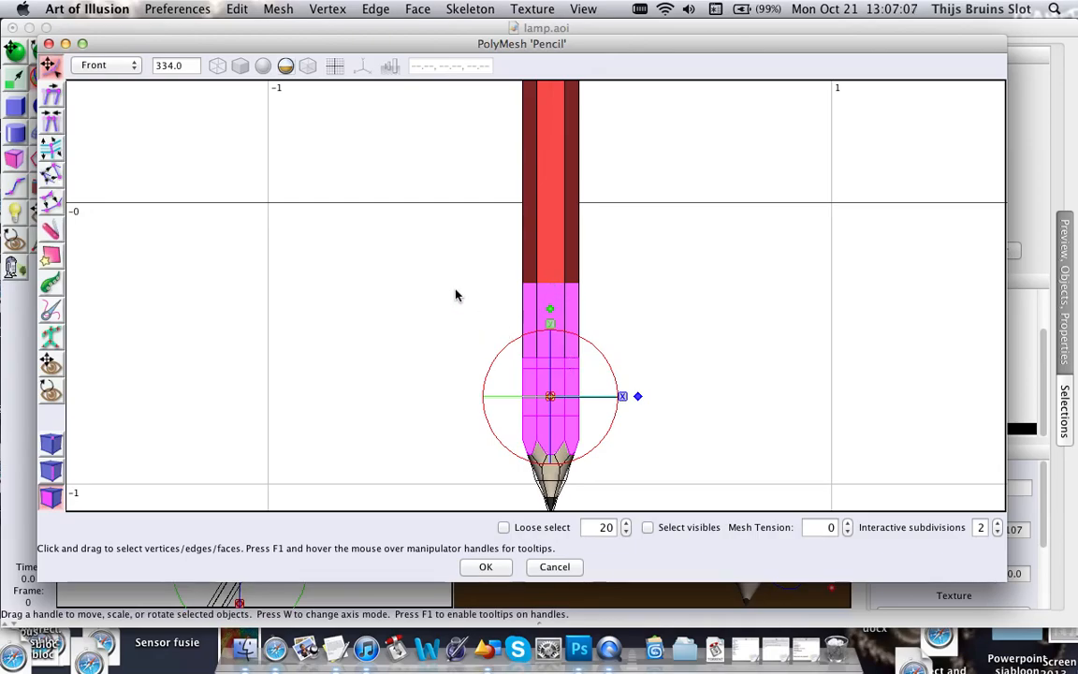
drag(459, 259, 682, 370)
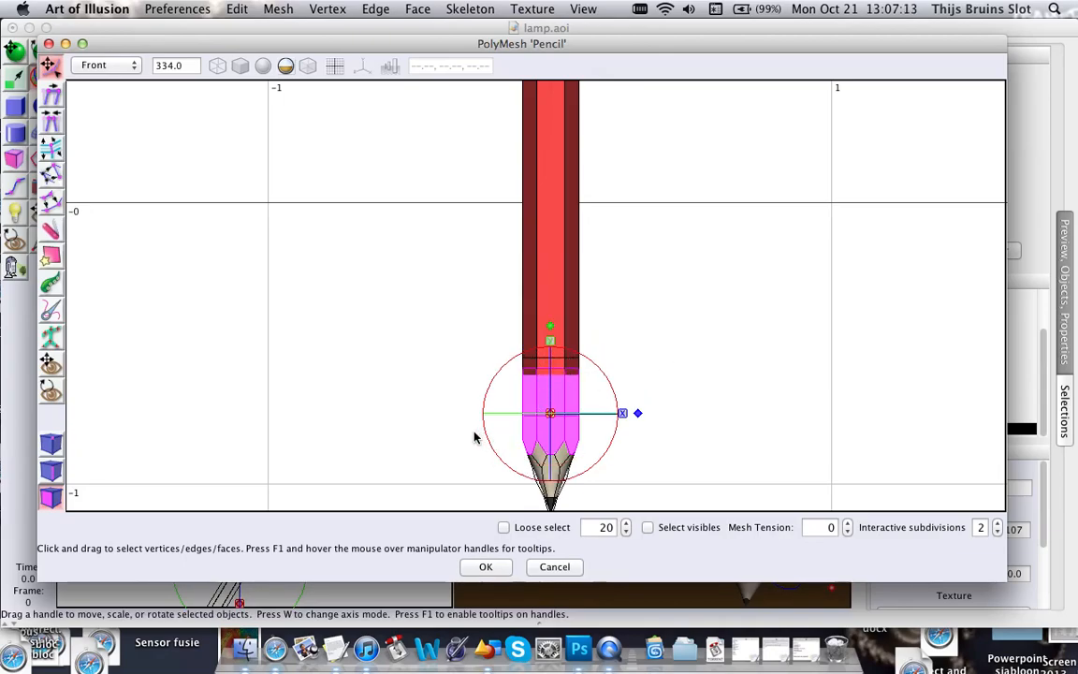
ctrl+drag(455, 487, 677, 432)
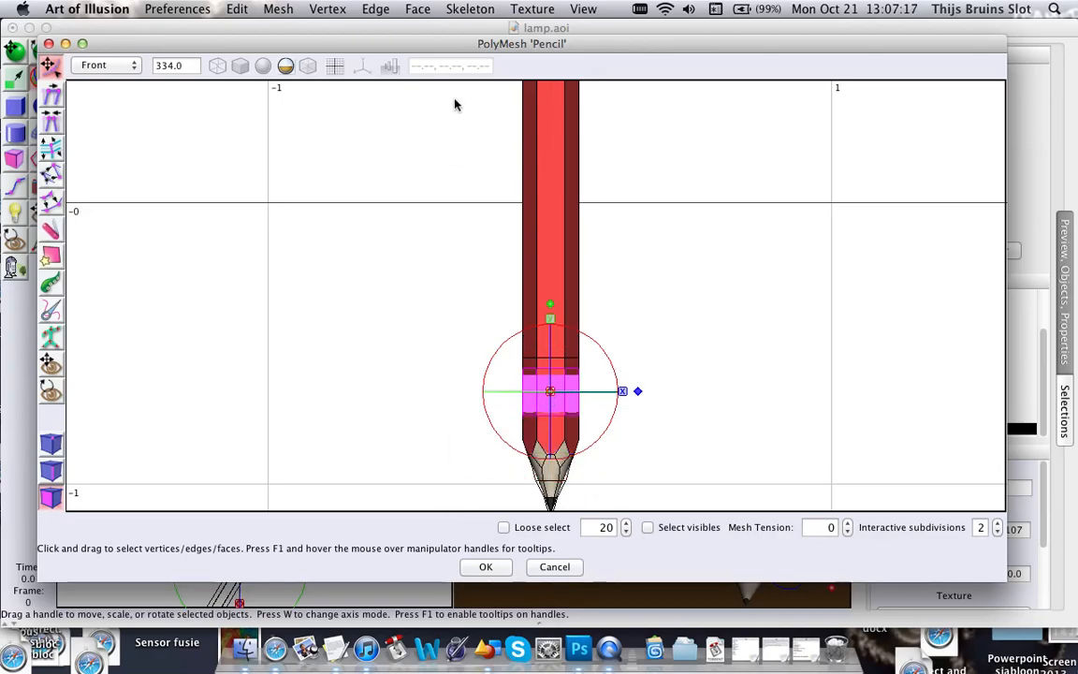
click(424, 9)
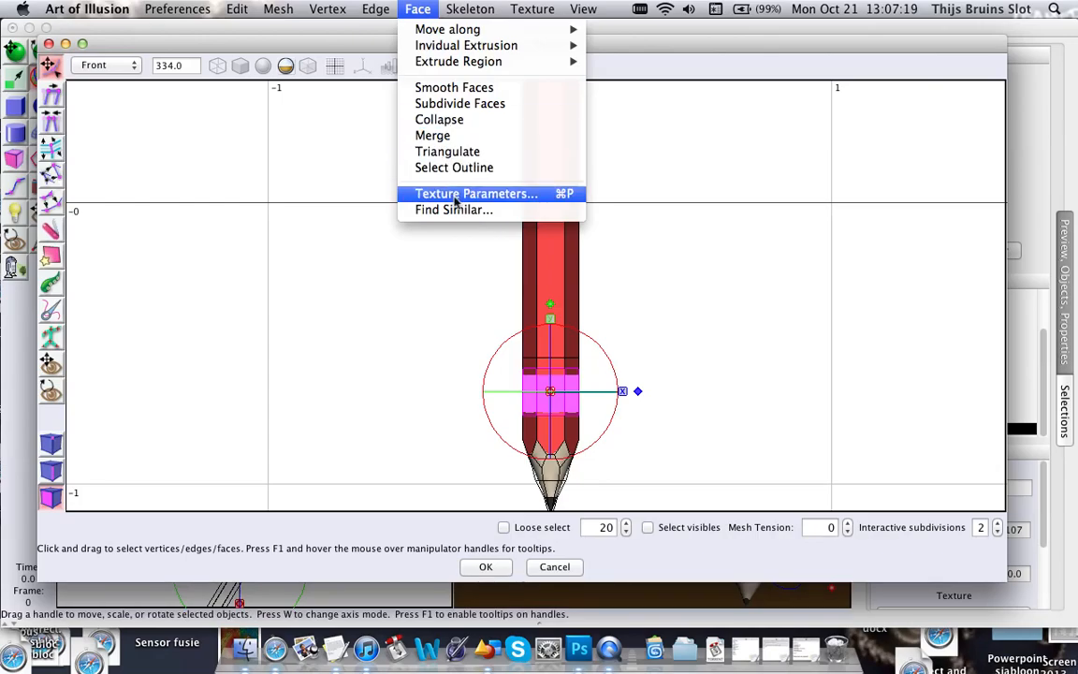
click(468, 193)
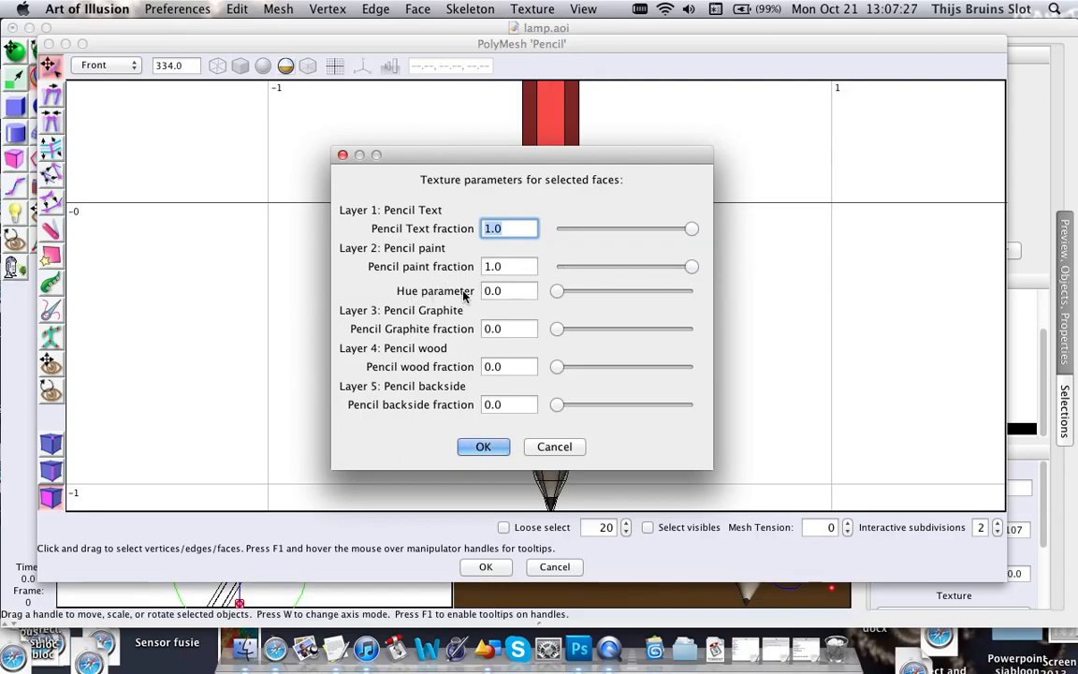
click(497, 291)
double_click(496, 291)
text(0.12)
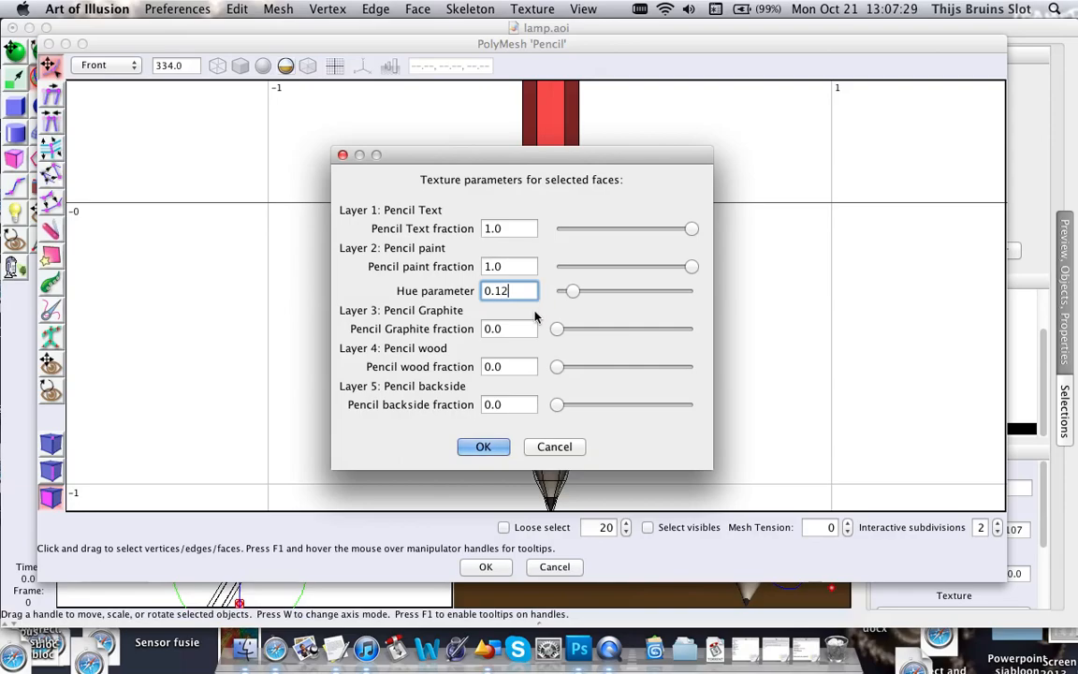
click(484, 448)
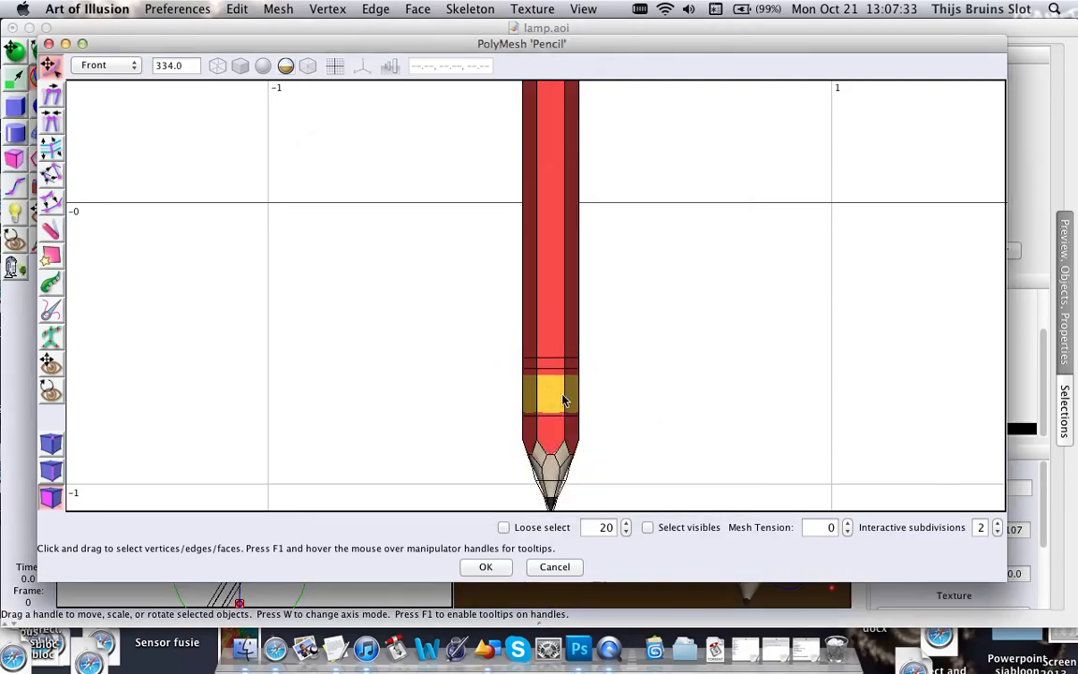
click(497, 567)
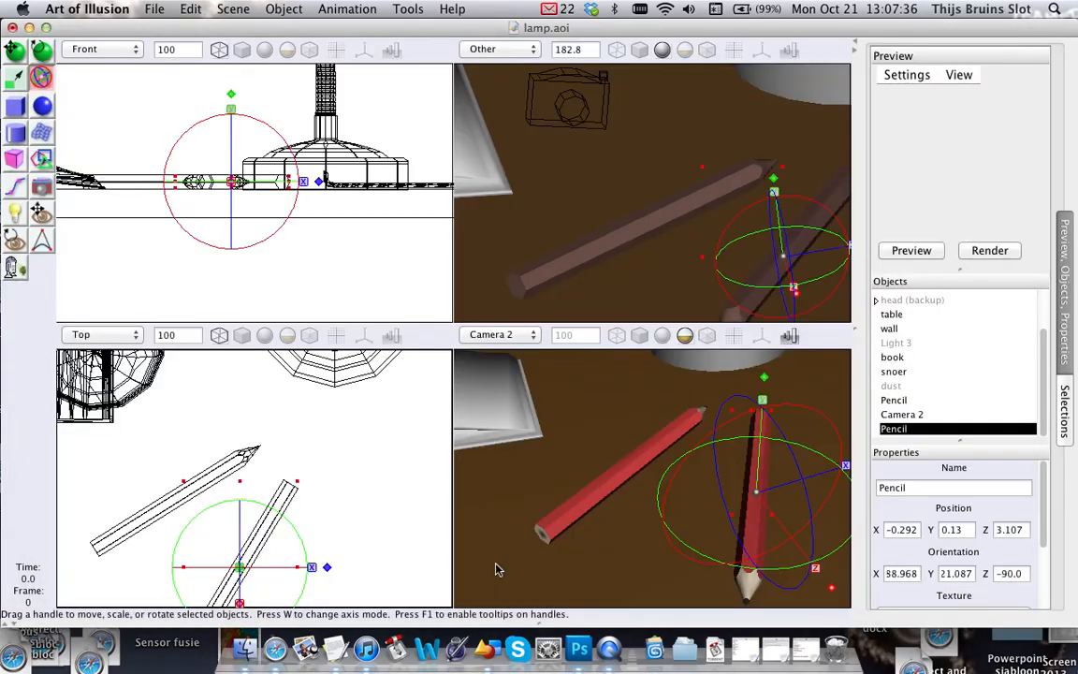
Render the scene from Camera 2 as a 600 by 400 single image with the Raytracer and Maximum antialiasing.
click(234, 9)
click(269, 28)
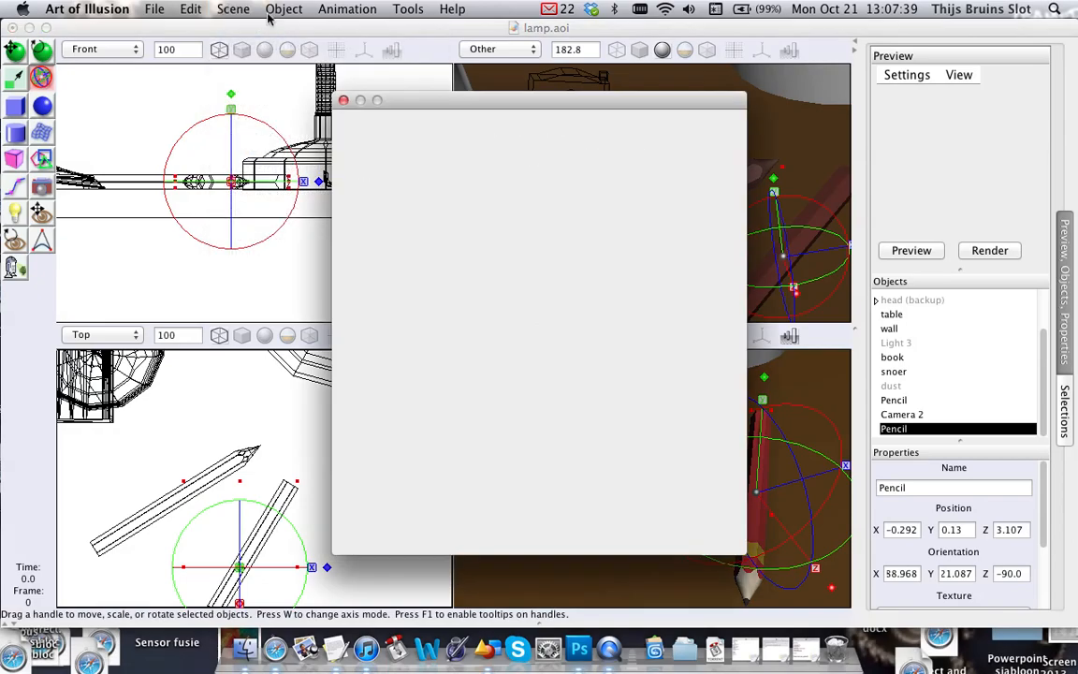
drag(622, 99, 452, 27)
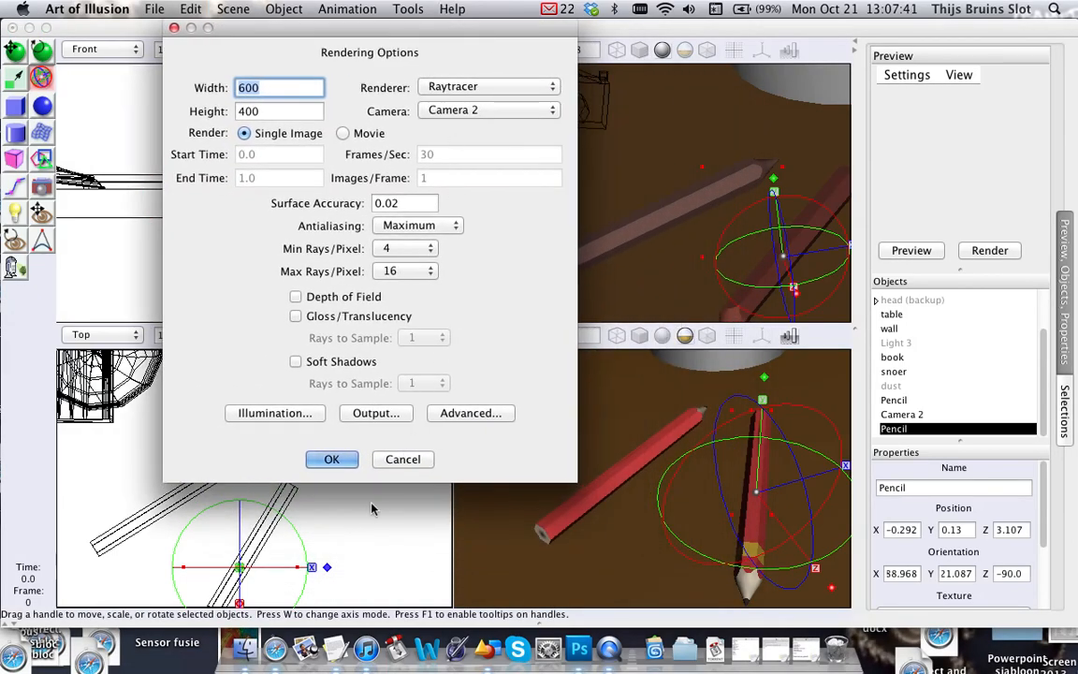
click(333, 459)
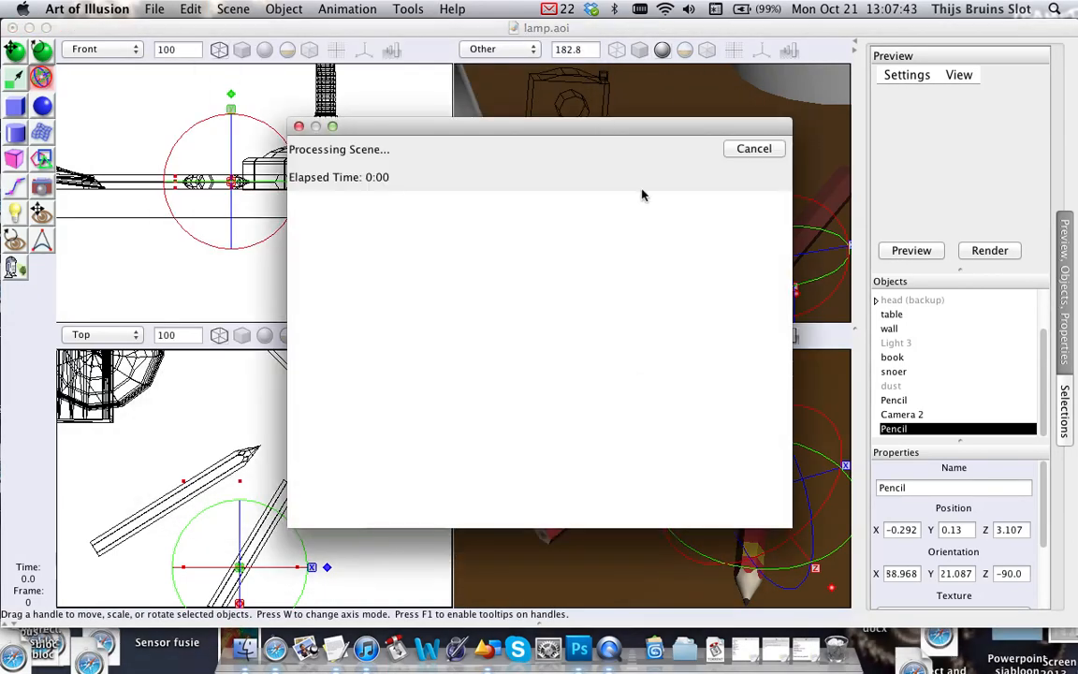
drag(598, 130, 402, 84)
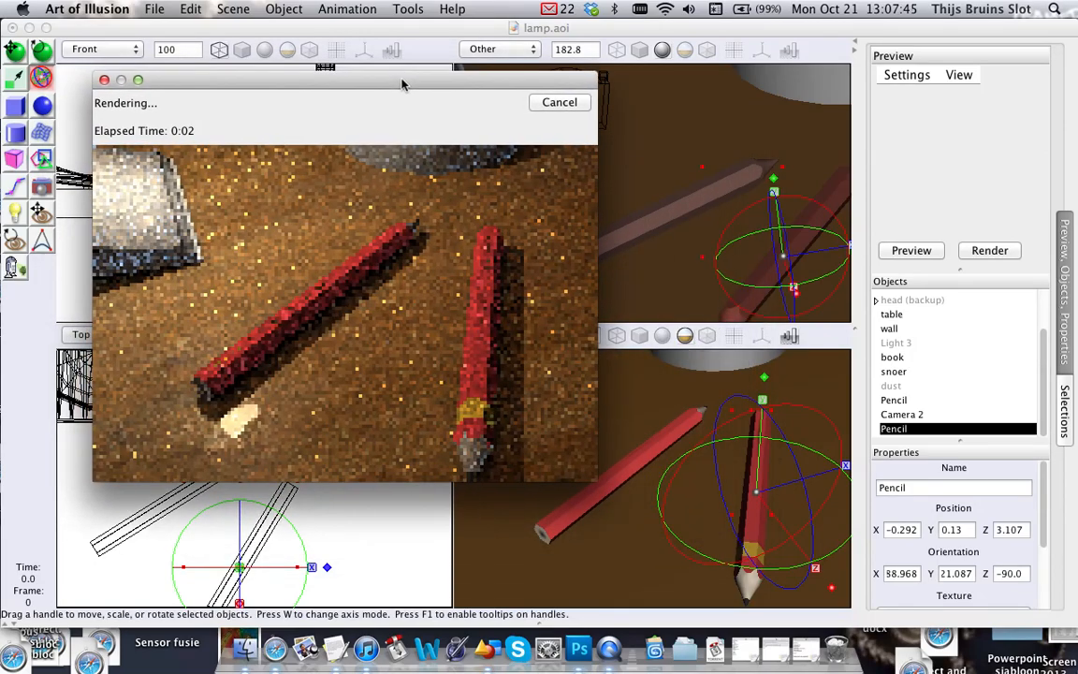